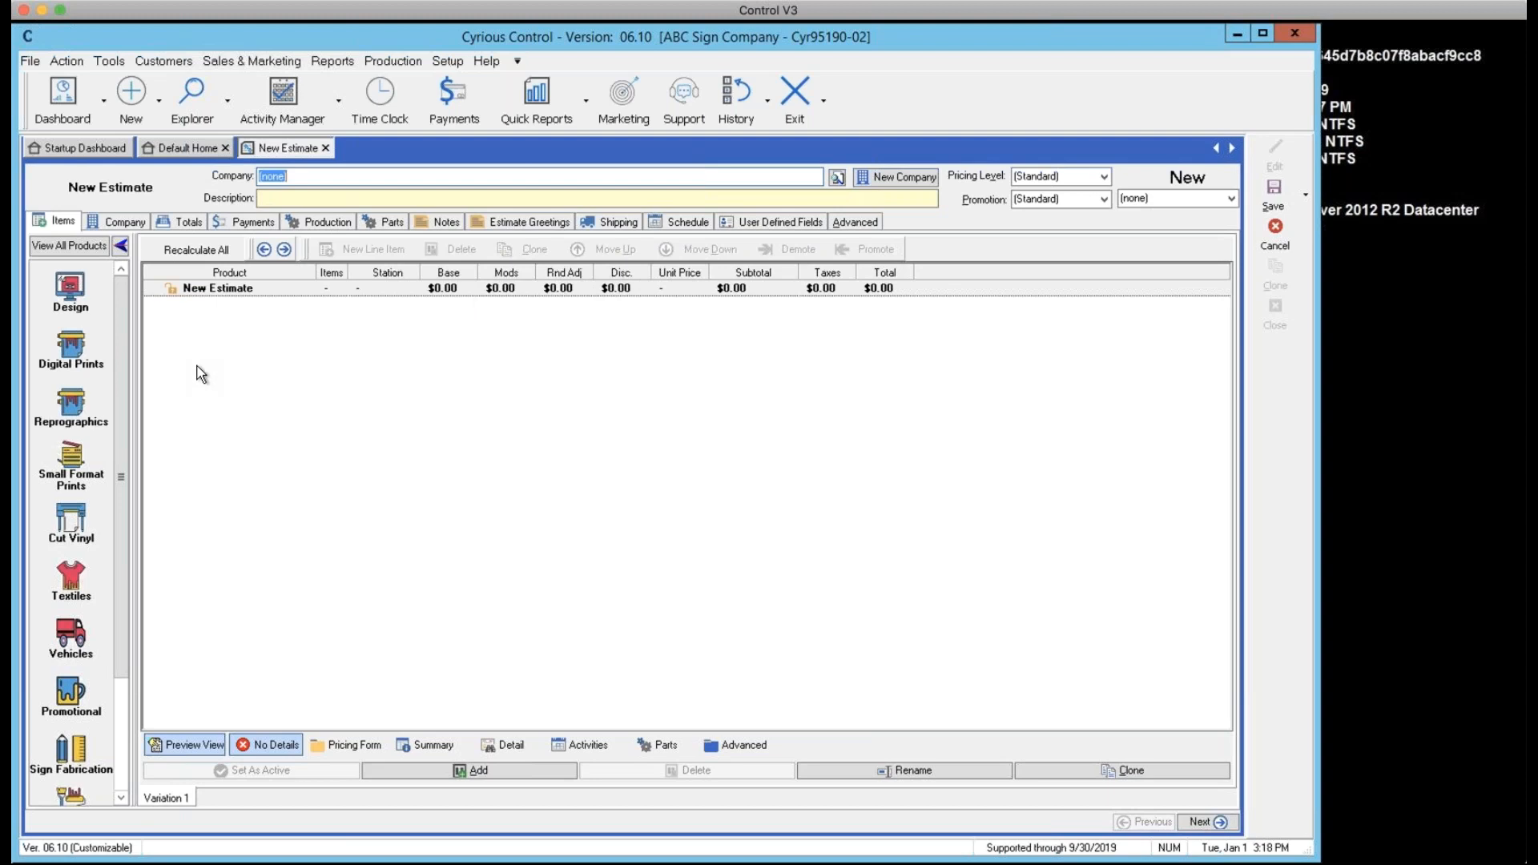
Set the estimate's company to Cyrskills by typing 'cyr'
{"action": "left_click", "coordinate": [318, 174]}
{"action": "type", "text": "cyr"}
{"action": "left_click", "coordinate": [394, 199]}
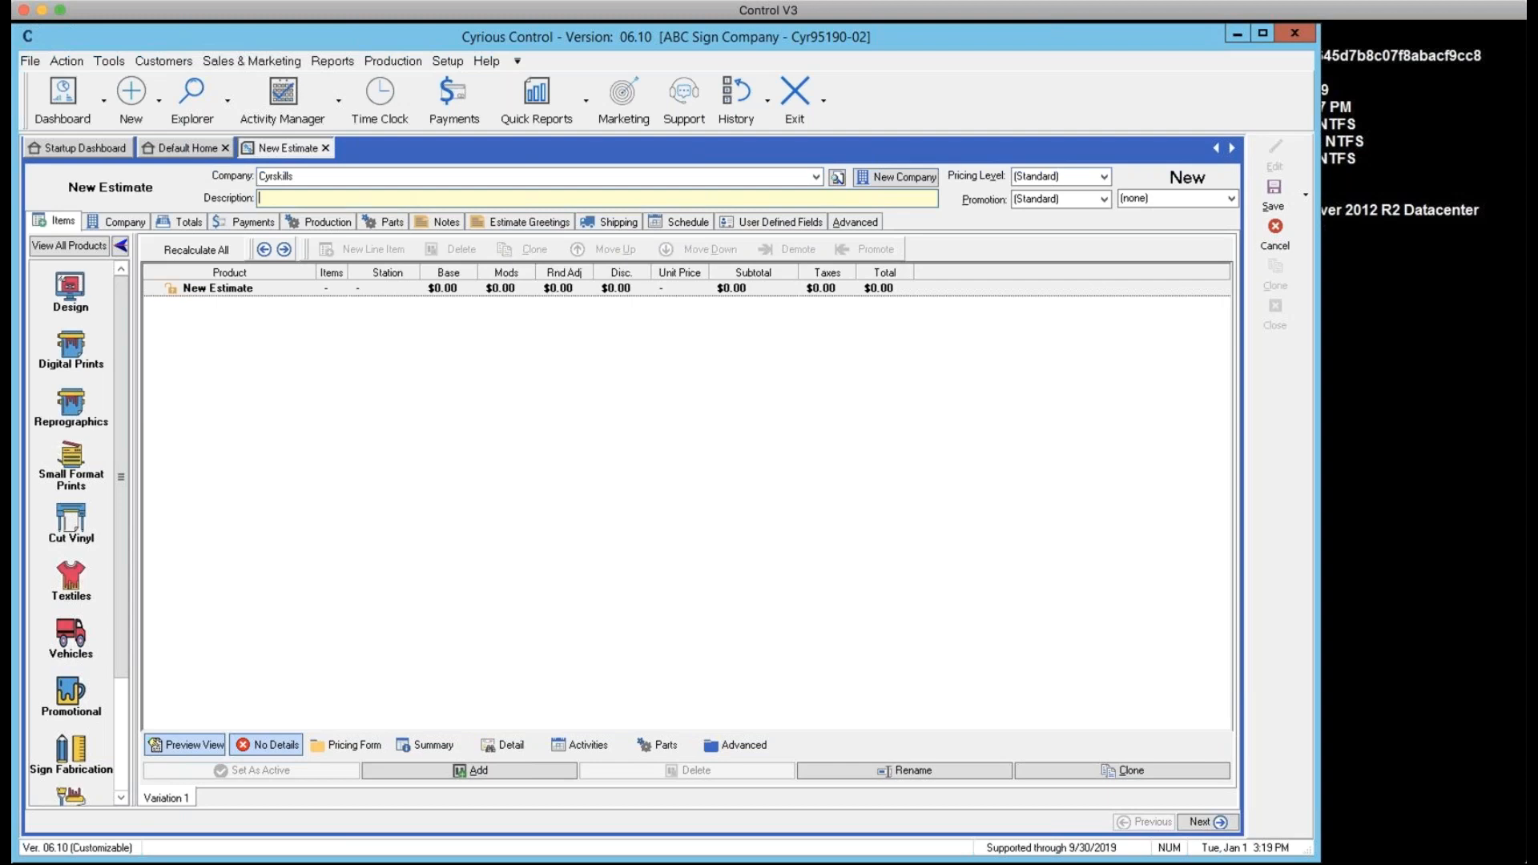
Enter 'test' as the description, replacing the mistyped 'tesa'
{"action": "type", "text": "tesat"}
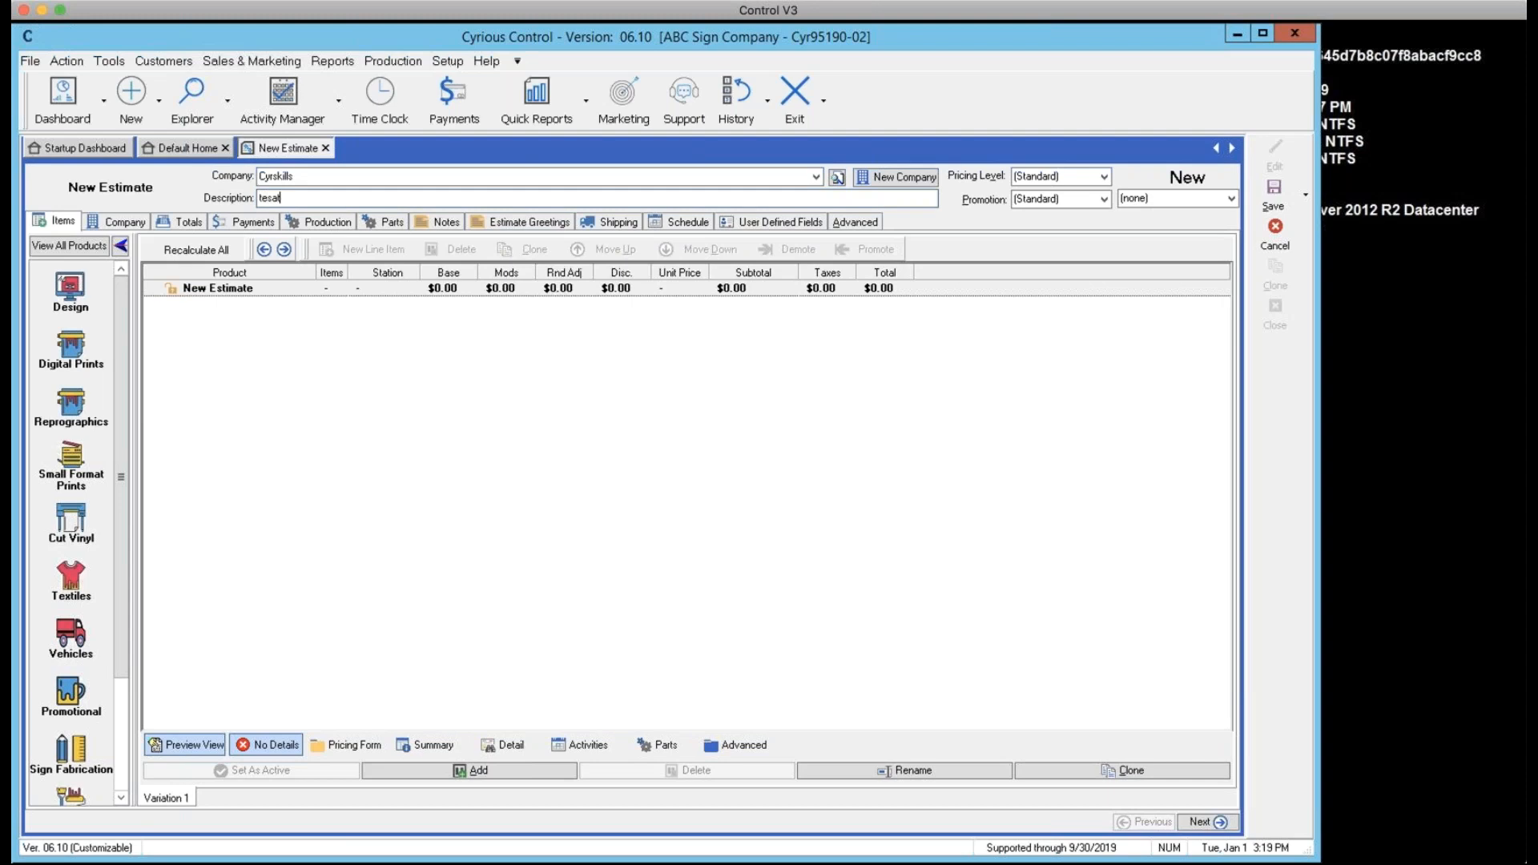
{"action": "left_click_drag", "start_coordinate": [284, 199], "coordinate": [187, 199]}
{"action": "type", "text": "test"}
Cancel the new estimate without saving and open estimate 540 from Explore Estimates
{"action": "left_click", "coordinate": [1276, 240]}
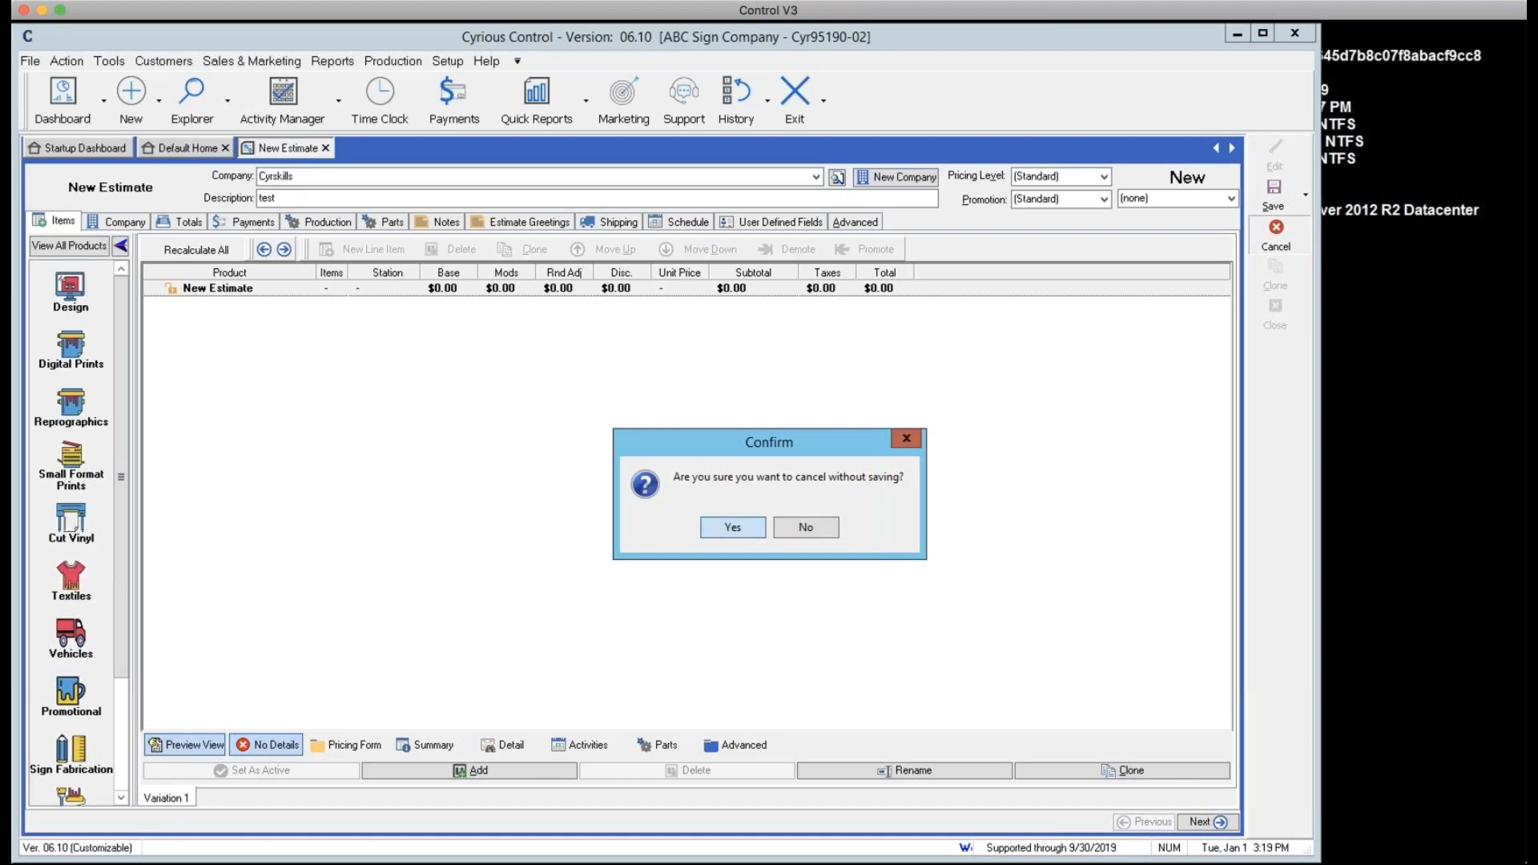
{"action": "left_click", "coordinate": [733, 527]}
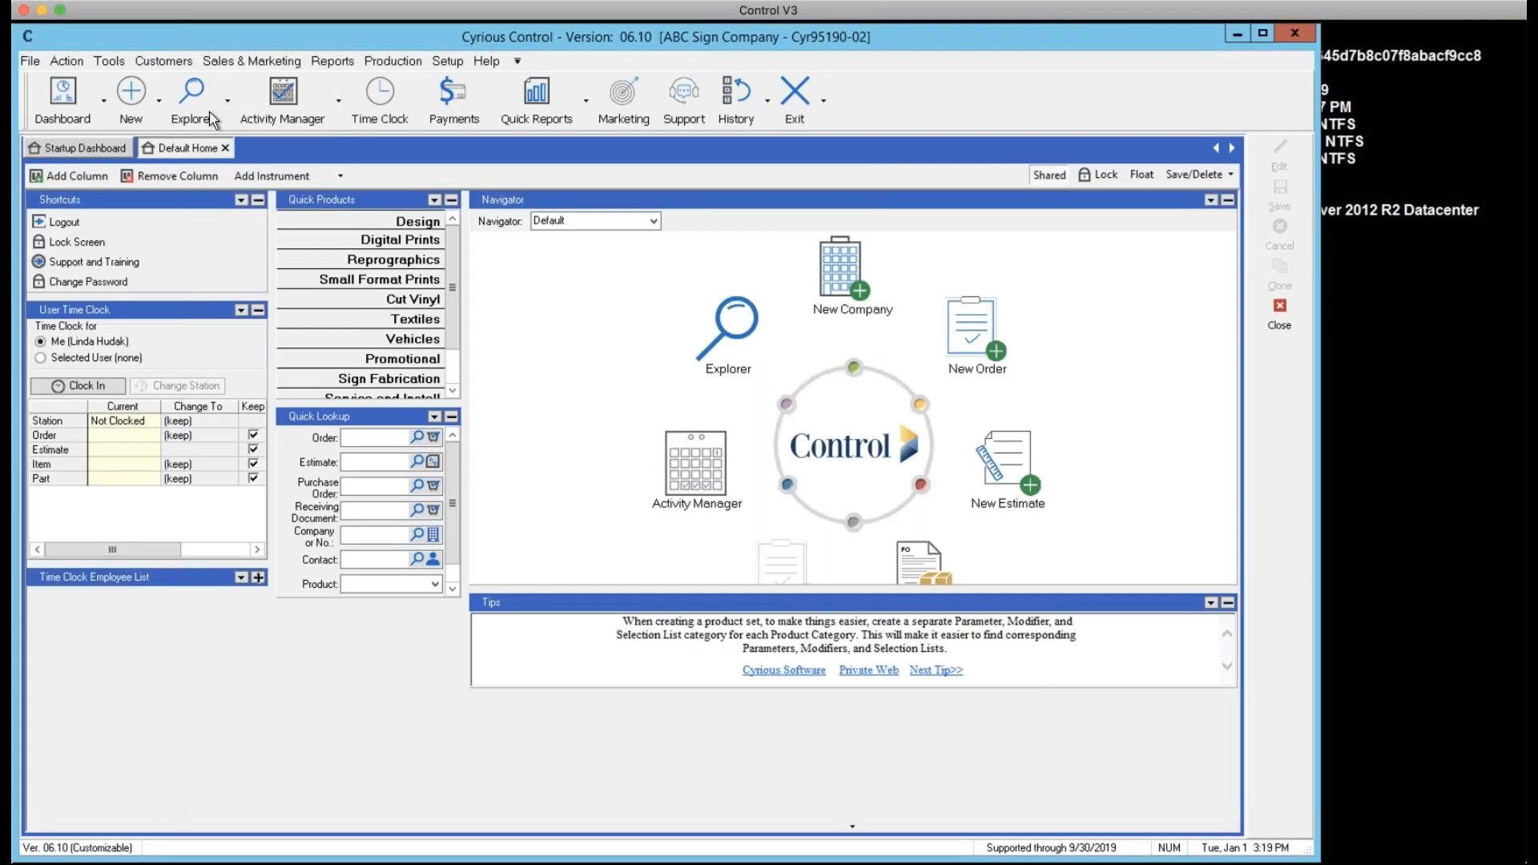
{"action": "left_click", "coordinate": [228, 101]}
{"action": "left_click", "coordinate": [237, 165]}
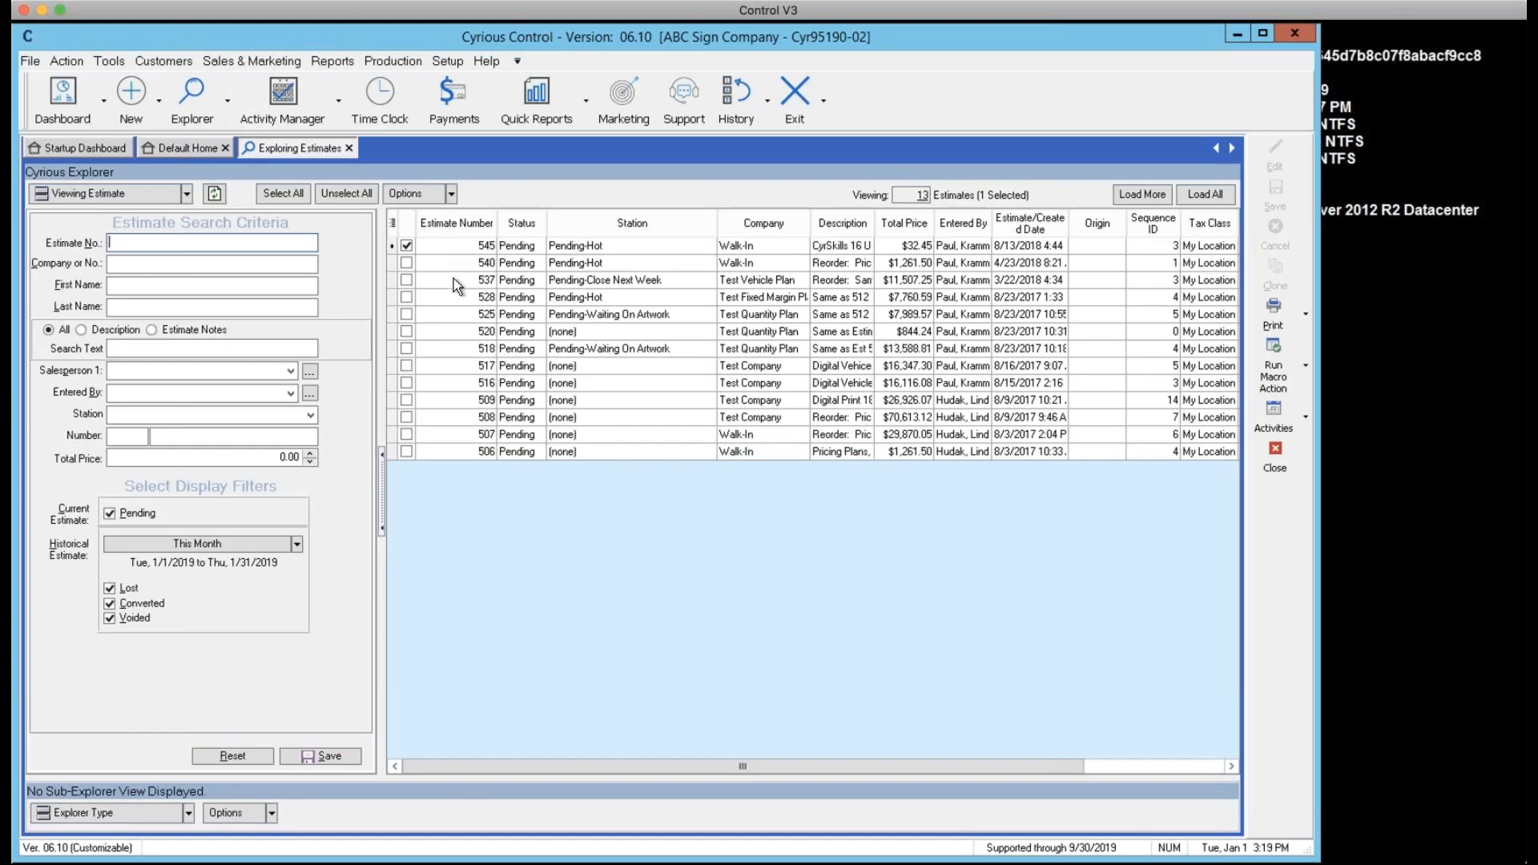
{"action": "left_click", "coordinate": [453, 277]}
{"action": "left_click", "coordinate": [451, 264]}
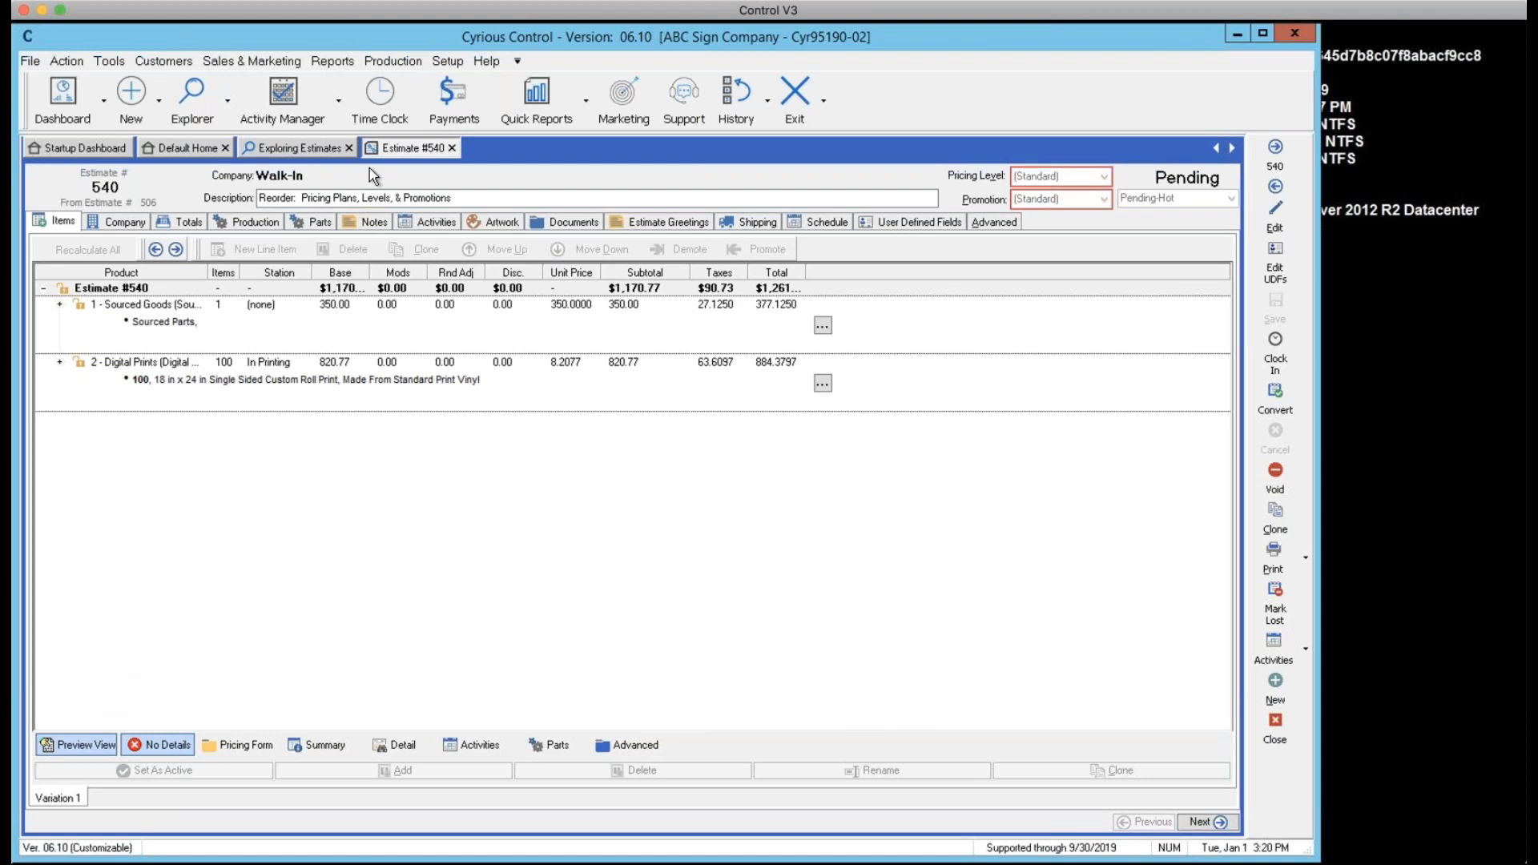
Review Estimate Options in System Setup in edit mode, then cancel without saving
{"action": "left_click", "coordinate": [447, 62]}
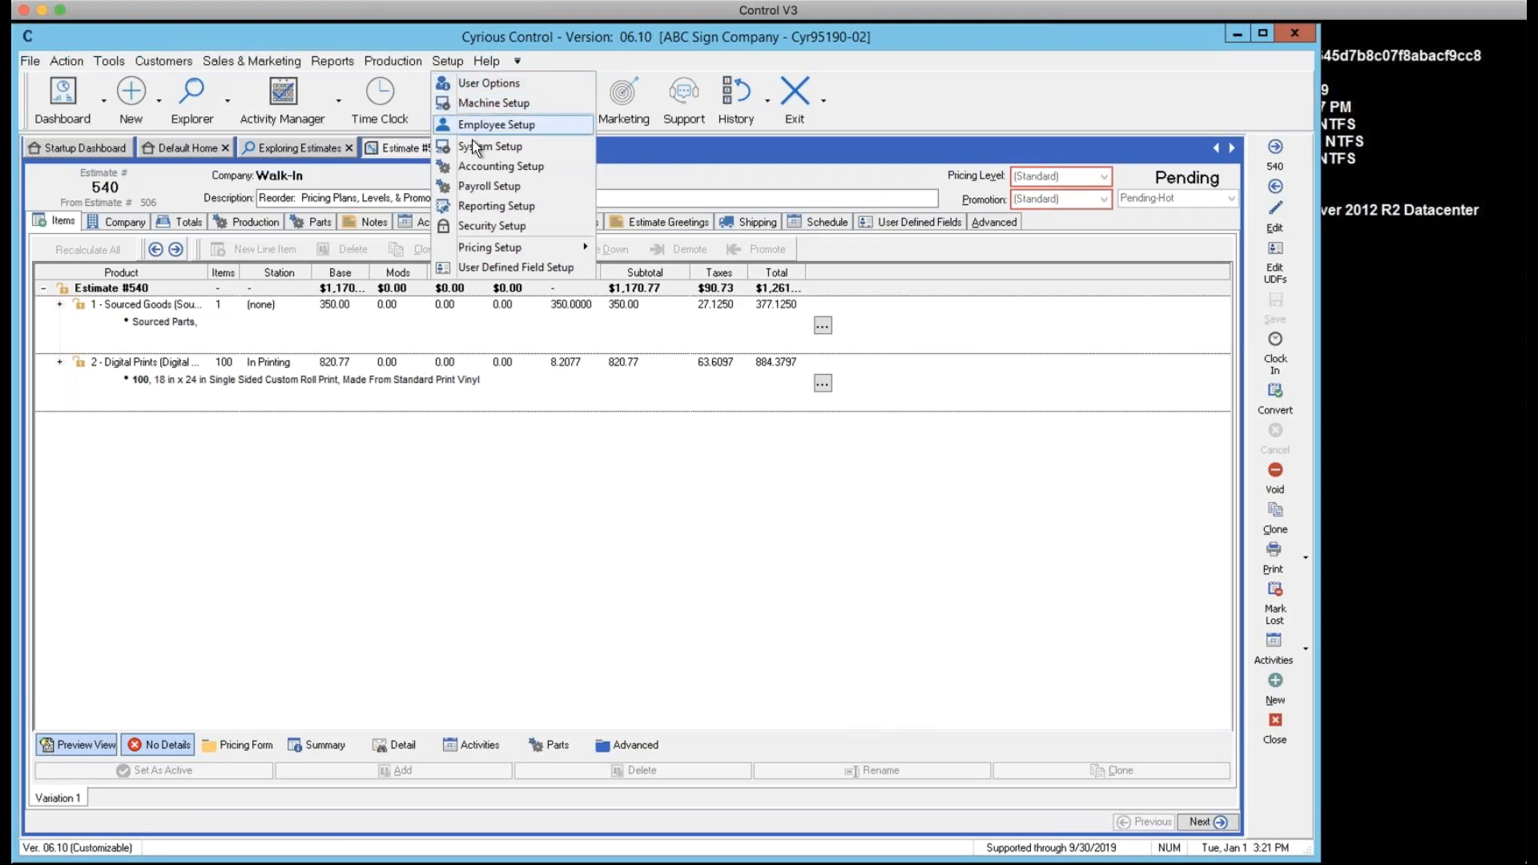
{"action": "left_click", "coordinate": [437, 147]}
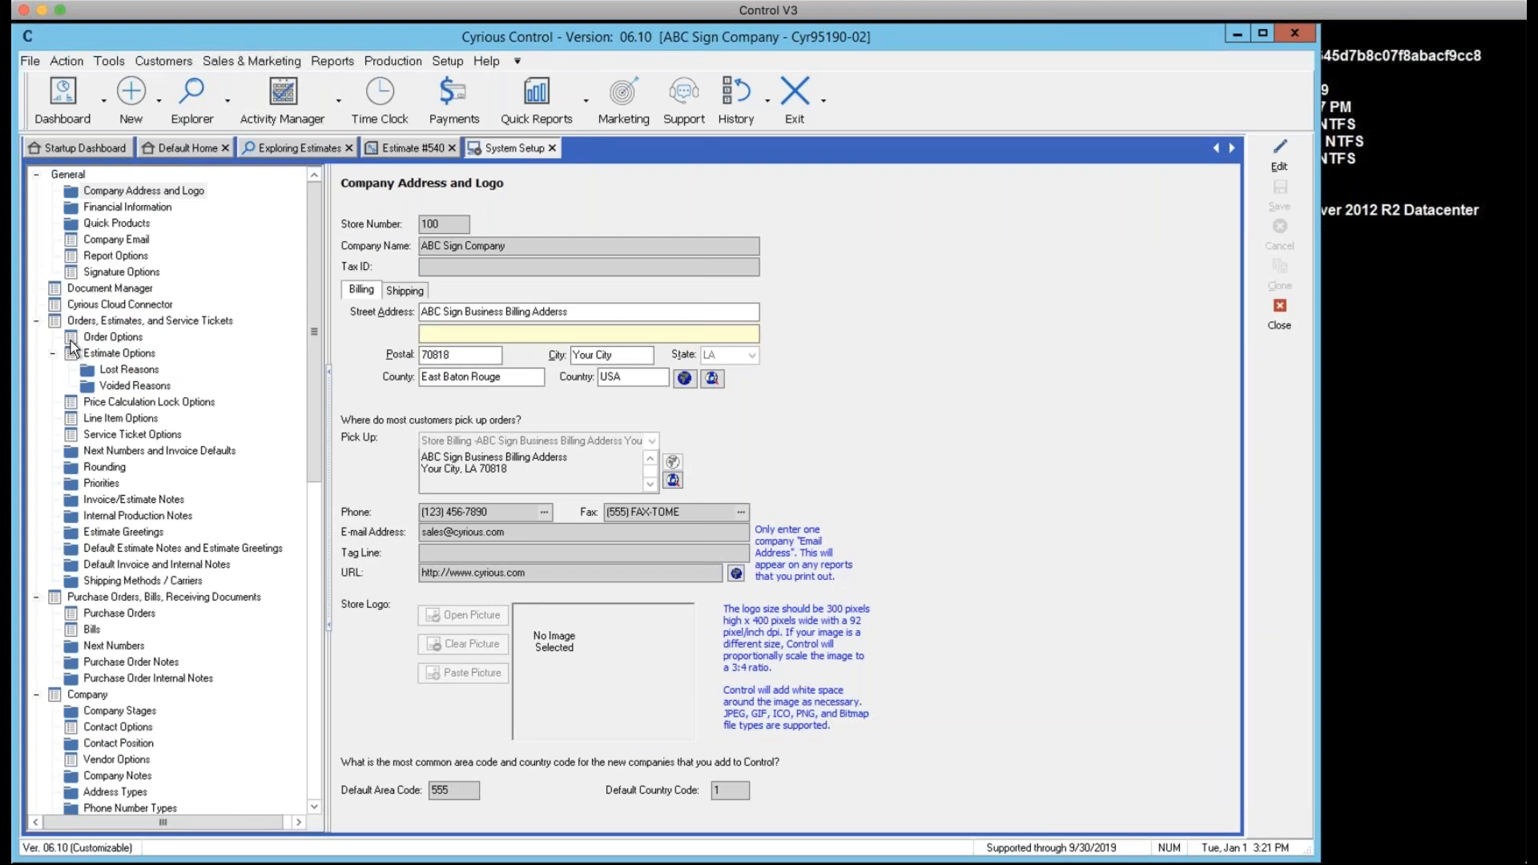
{"action": "left_click", "coordinate": [101, 354]}
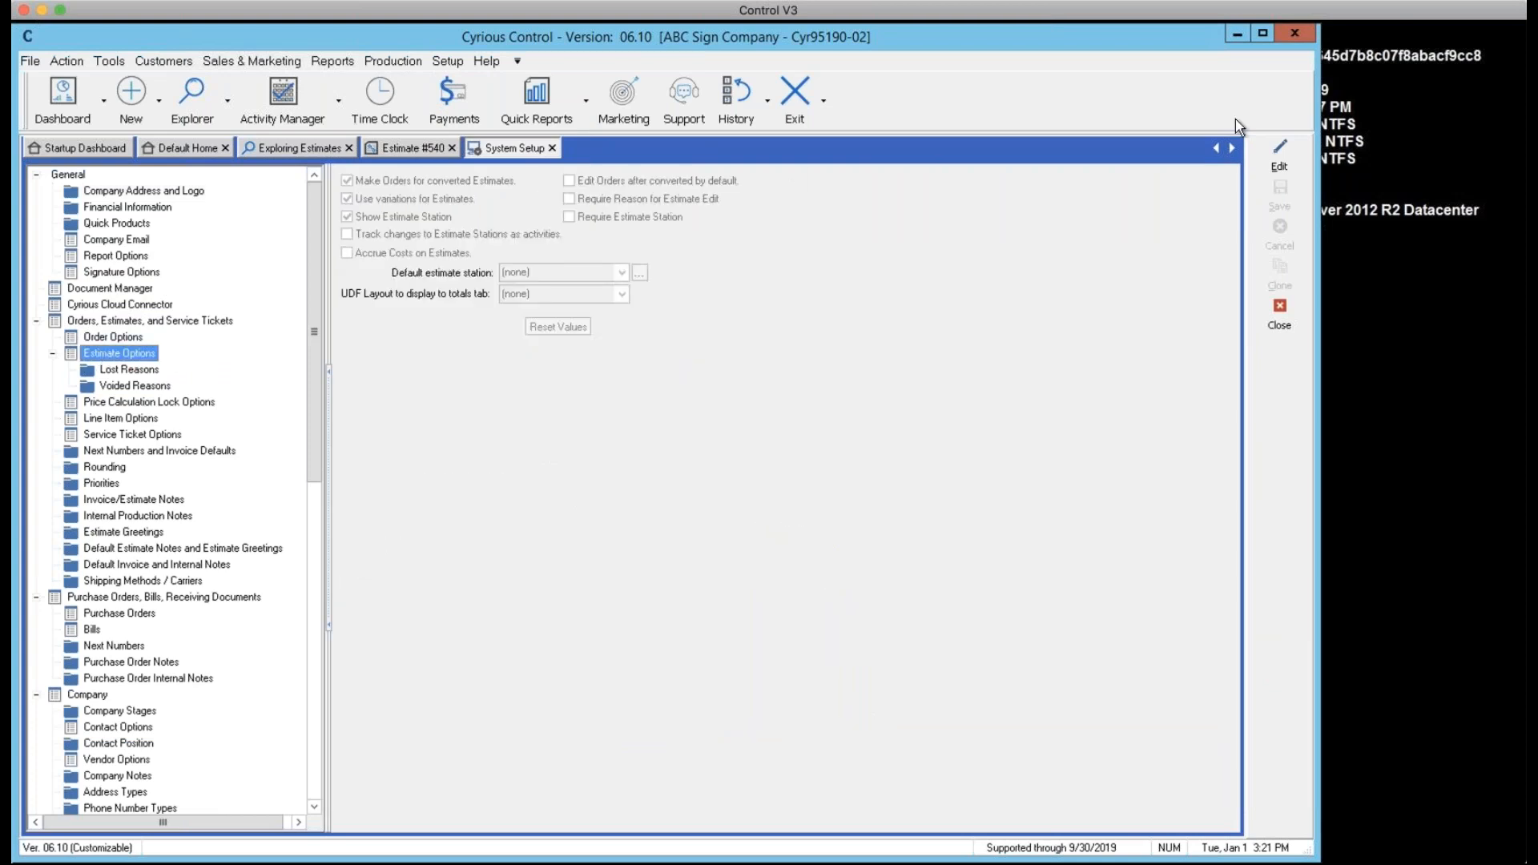
{"action": "left_click", "coordinate": [1279, 157]}
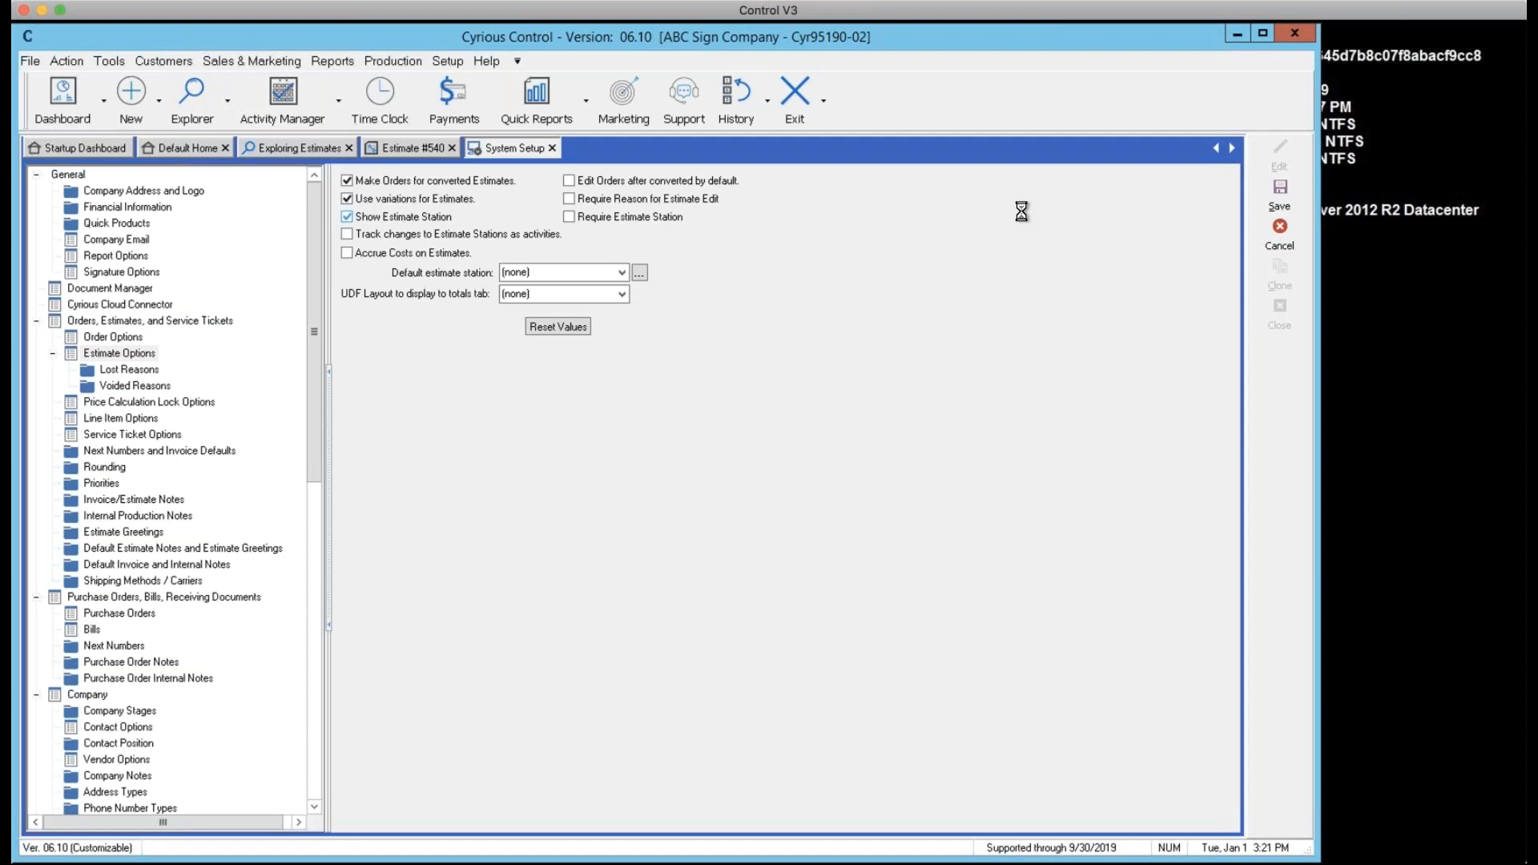
{"action": "left_click", "coordinate": [1281, 240]}
{"action": "key", "text": "Return"}
Close System Setup and put Estimate #540 into edit mode
{"action": "left_click", "coordinate": [1279, 314]}
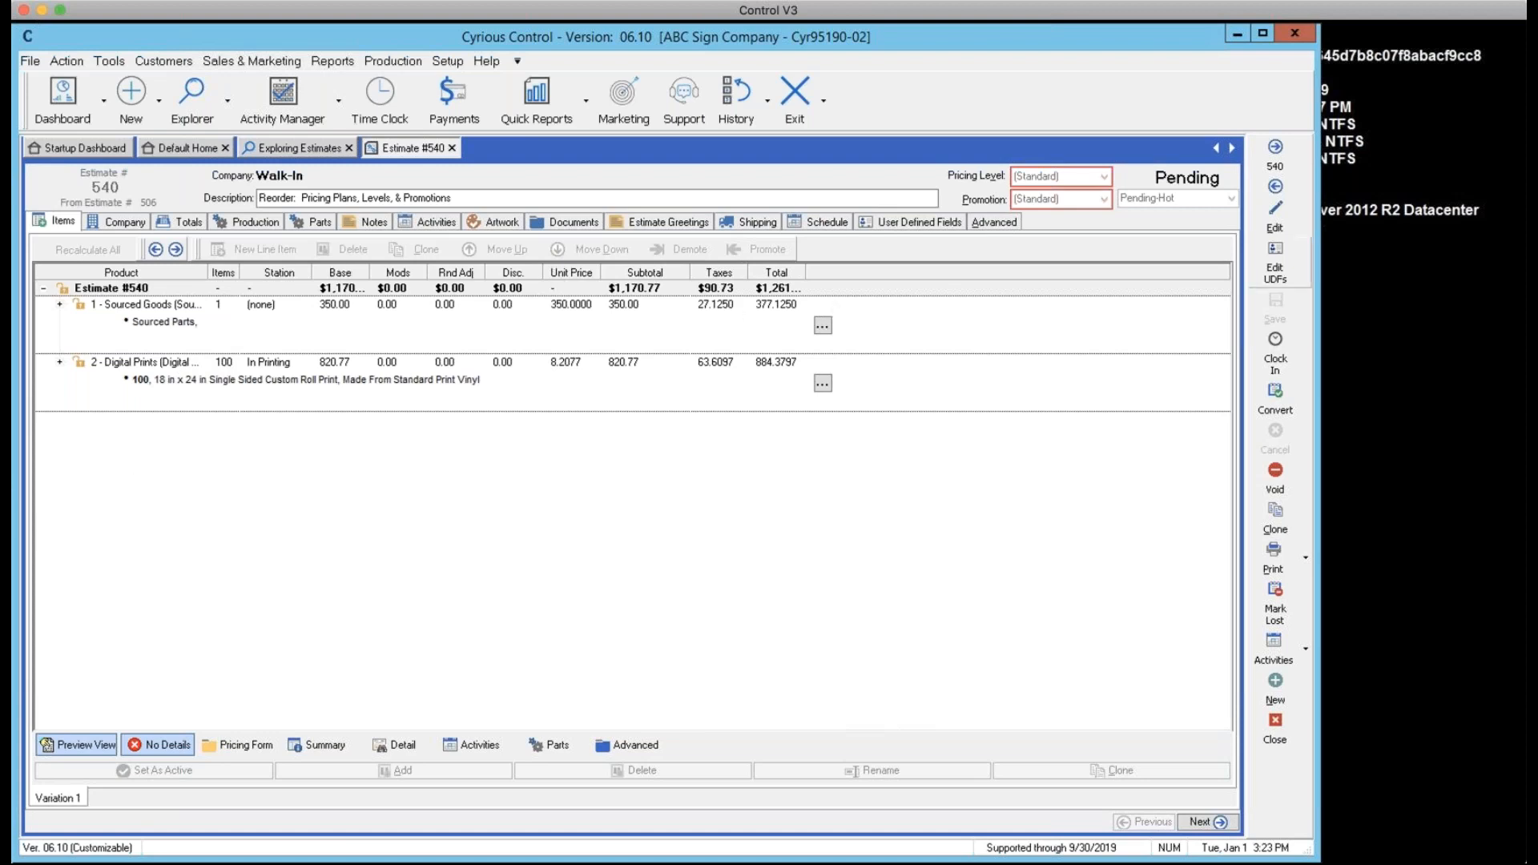
{"action": "left_click", "coordinate": [1275, 227]}
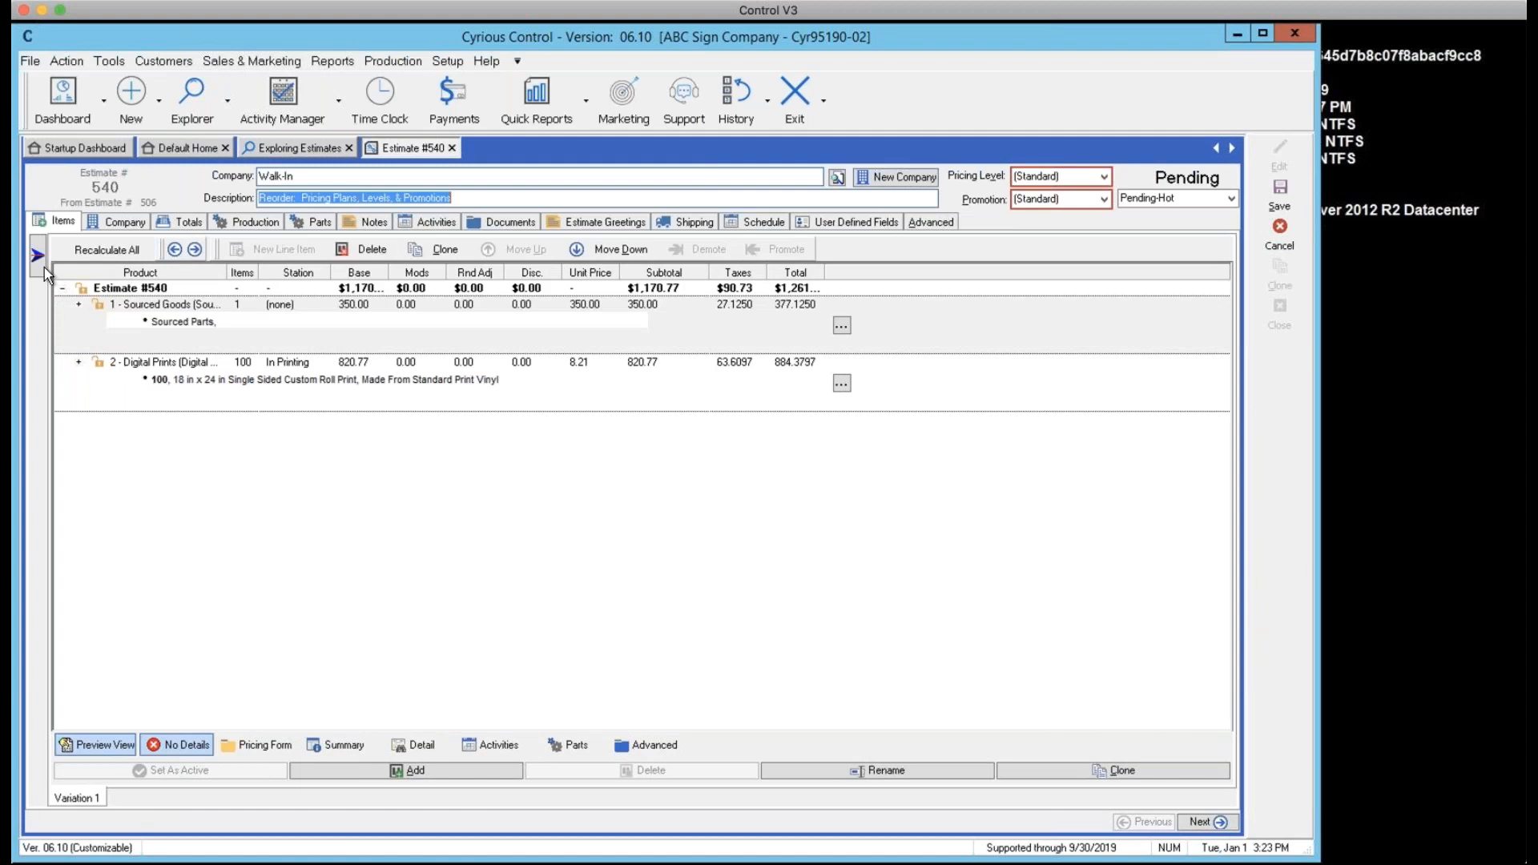
Add a digital print item of quantity 6 using the Custom Roll Print template
{"action": "left_click", "coordinate": [36, 259]}
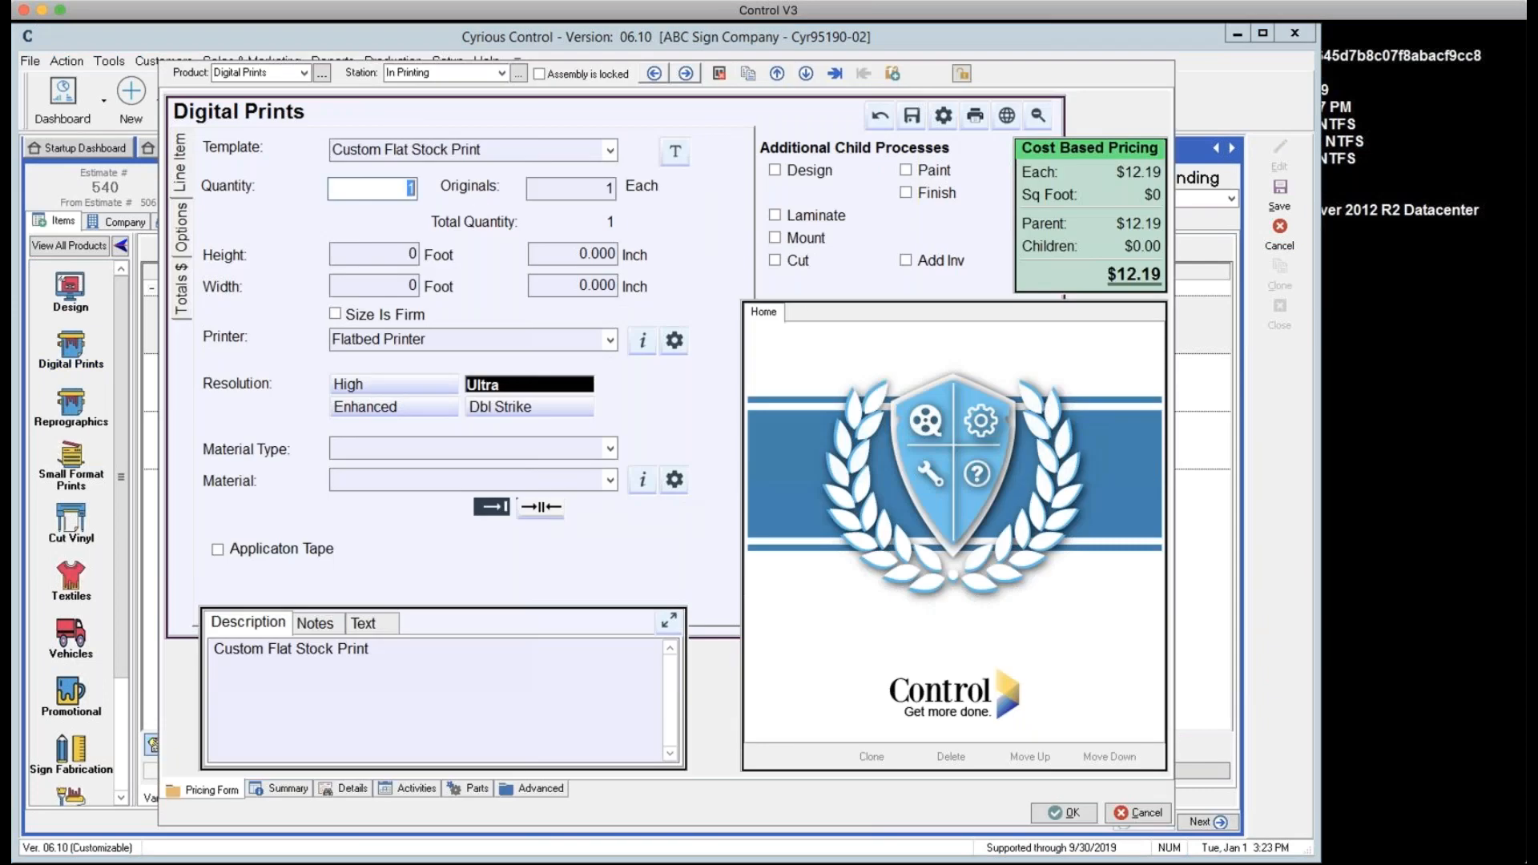
{"action": "key", "text": "Tab"}
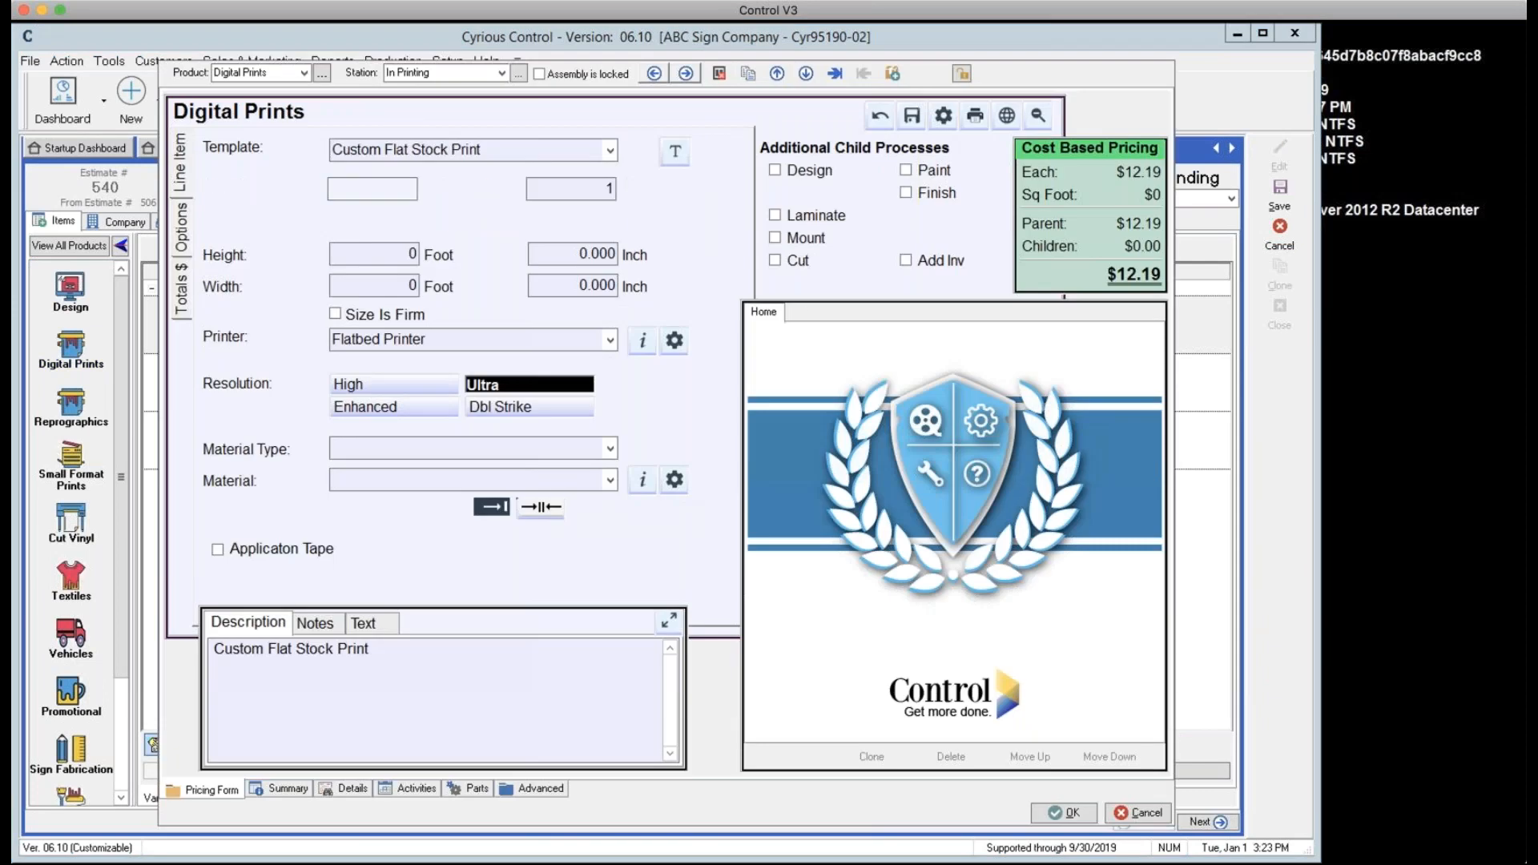
{"action": "left_click", "coordinate": [609, 153]}
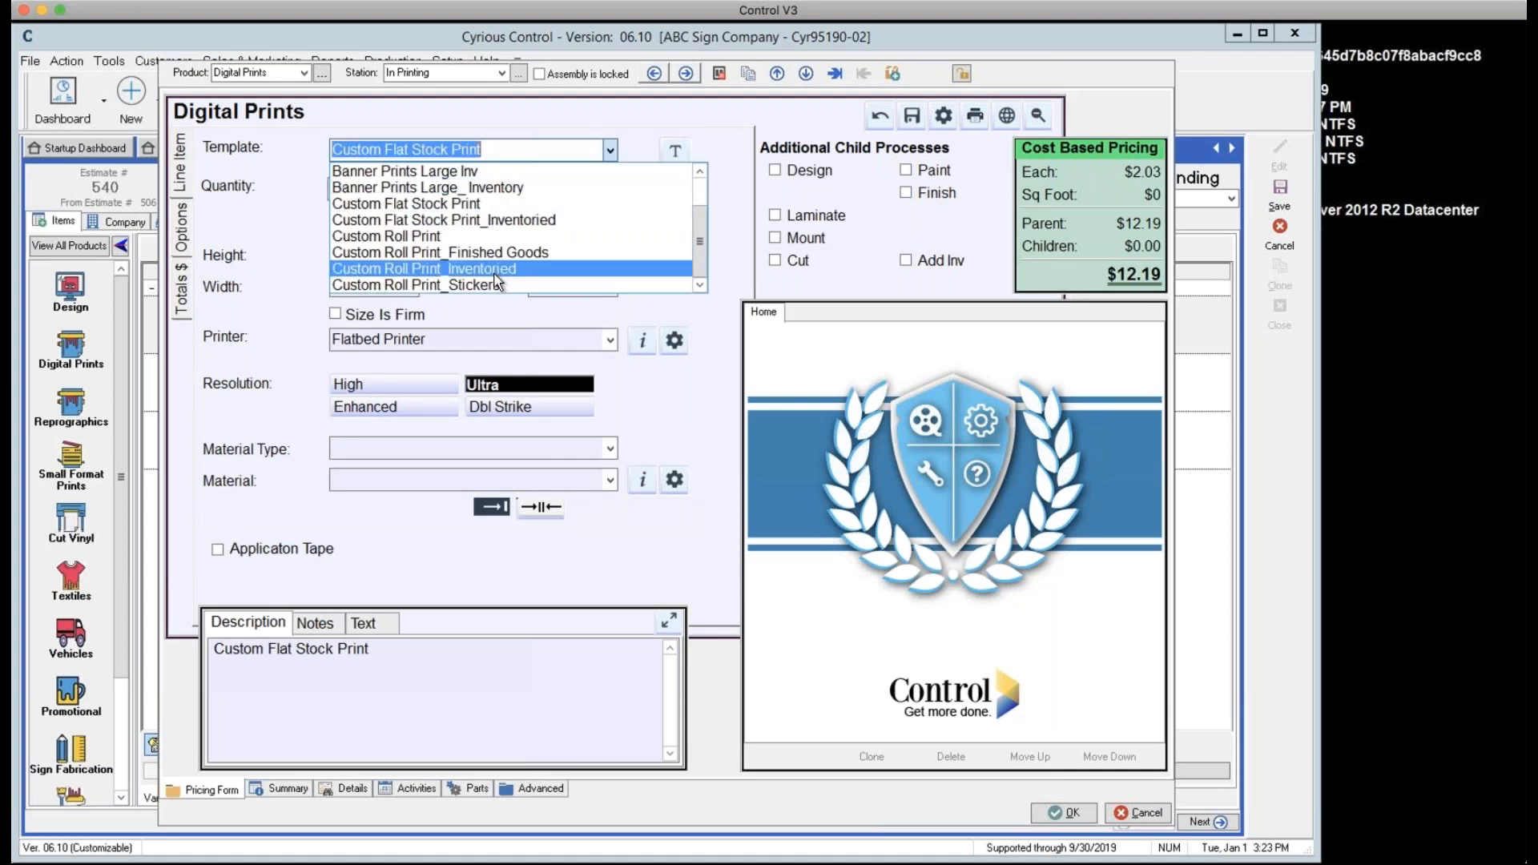
{"action": "scroll", "coordinate": [494, 276], "scroll_direction": "down", "scroll_amount": 2}
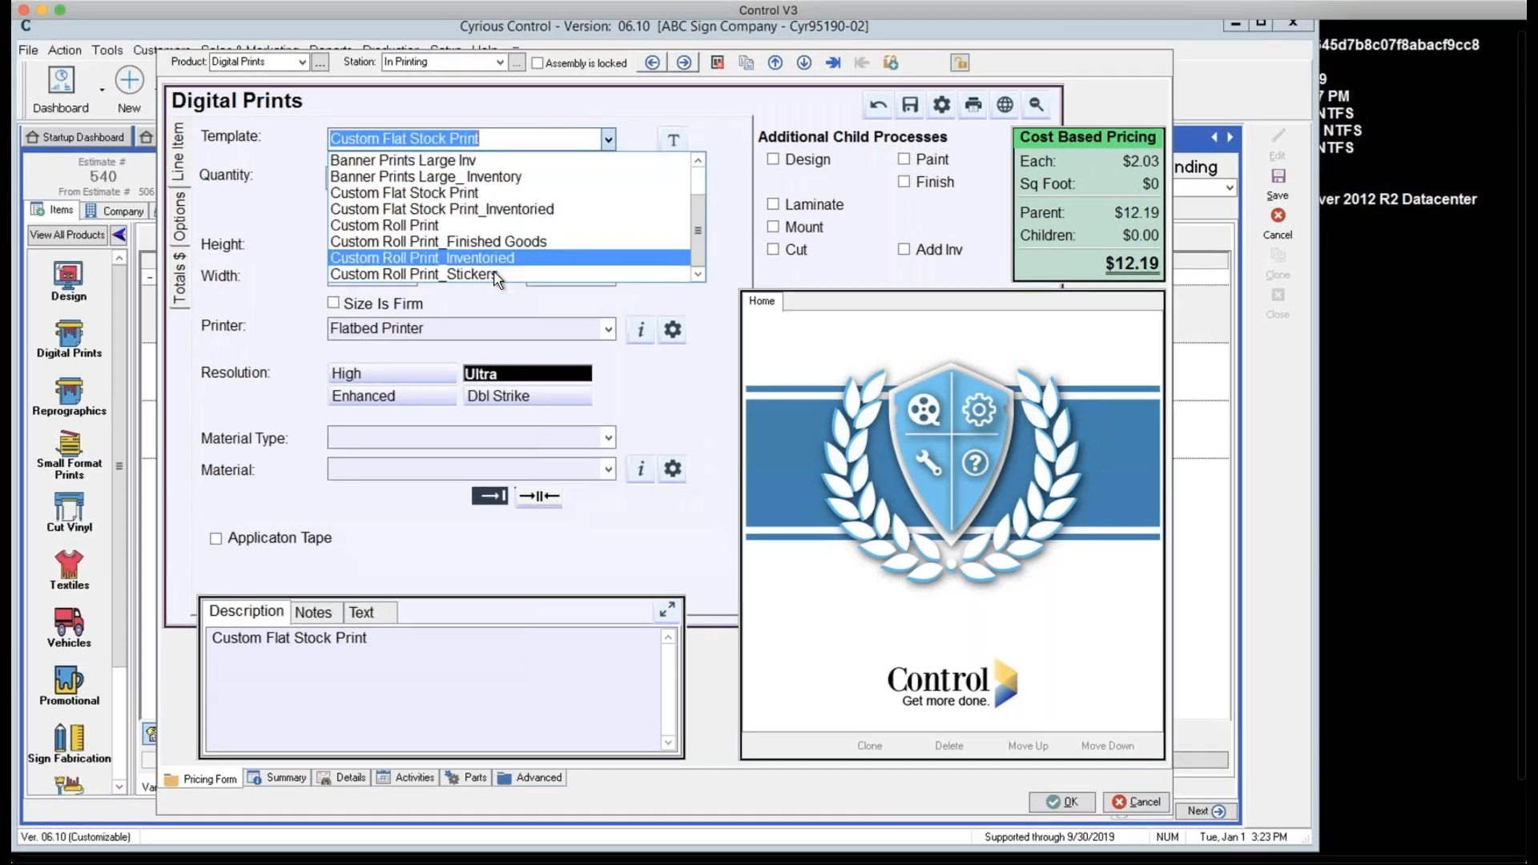
{"action": "scroll", "coordinate": [494, 277], "scroll_direction": "up", "scroll_amount": 2}
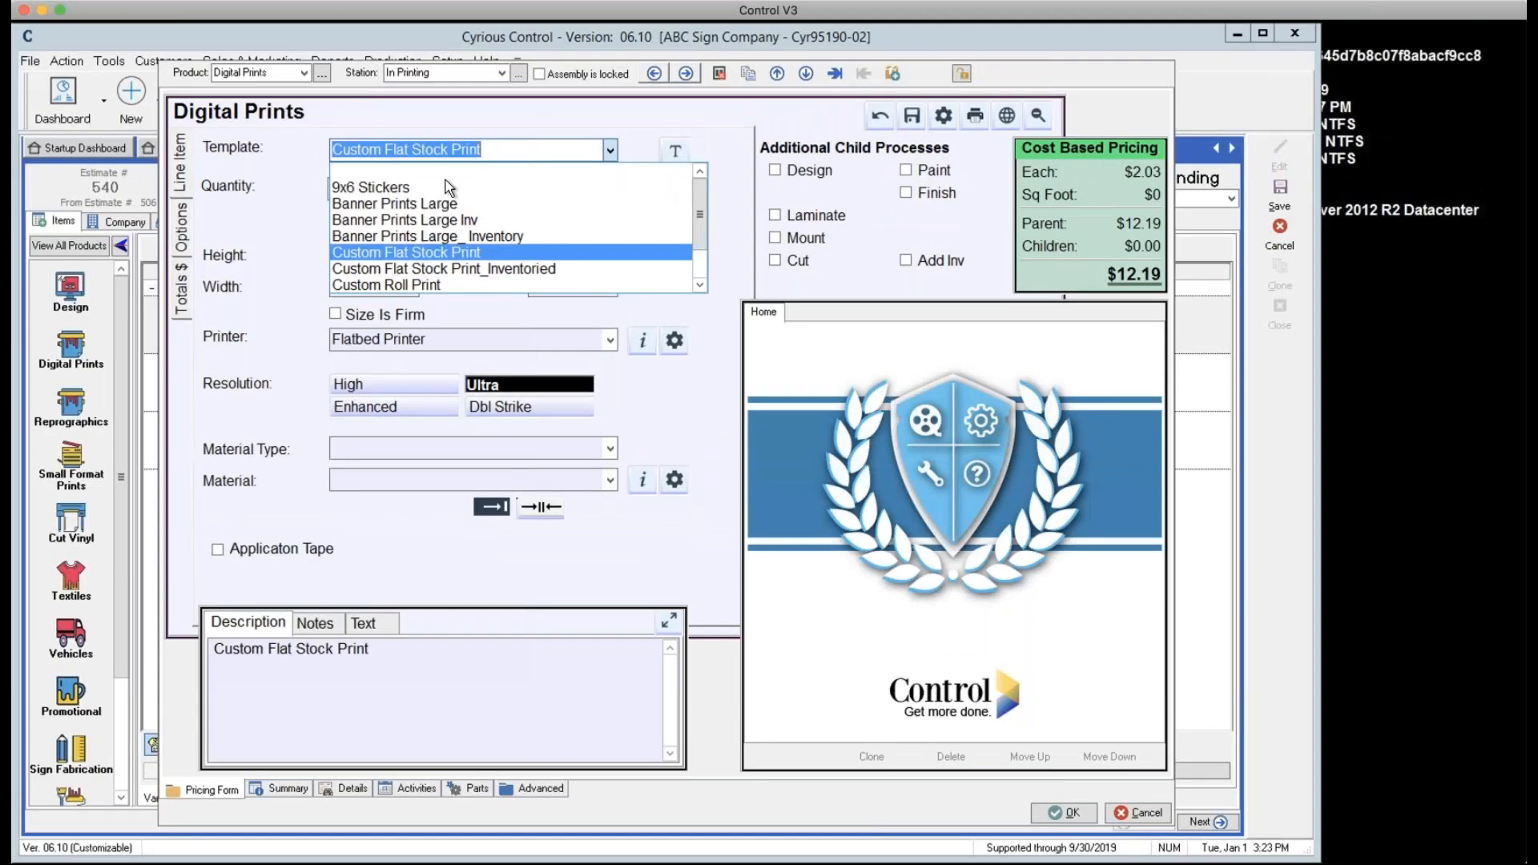
{"action": "left_click", "coordinate": [433, 286]}
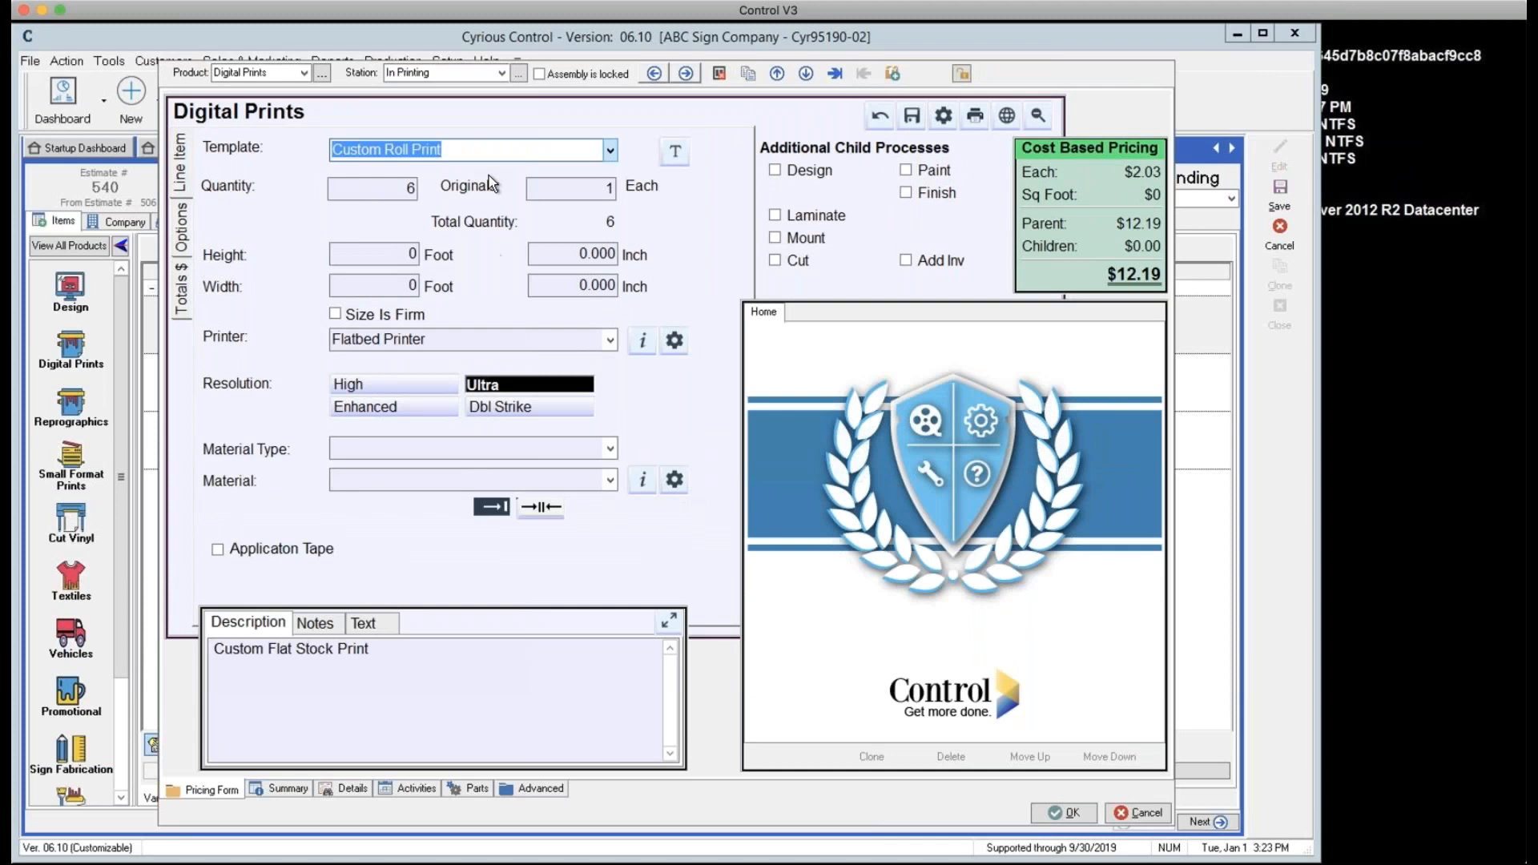
Size the print 2 ft by 3 ft on Standard 10oz Print Vinyl
{"action": "left_click", "coordinate": [409, 264]}
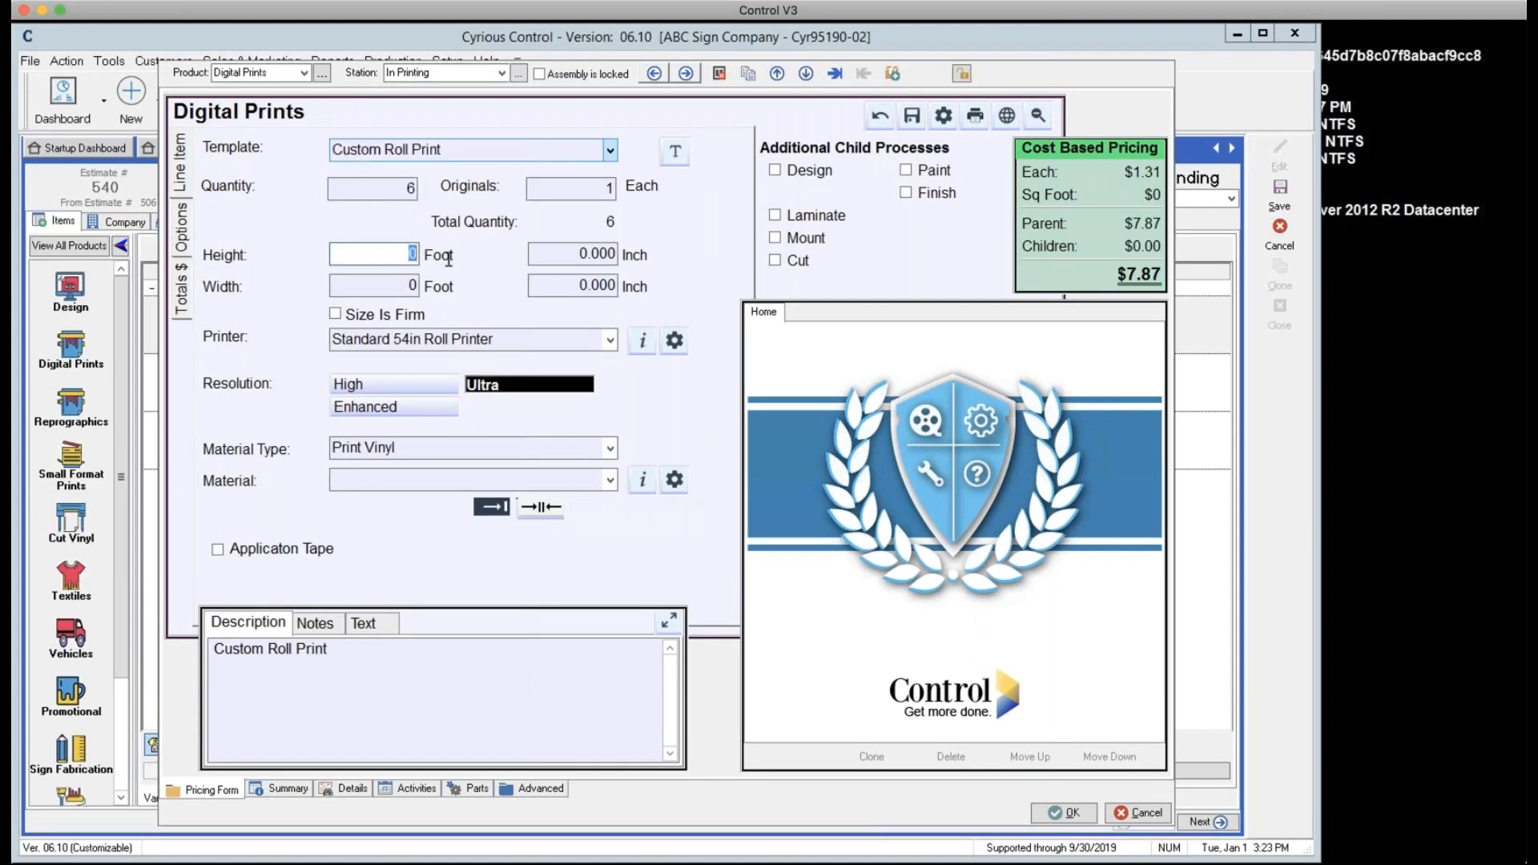
{"action": "type", "text": "24"}
{"action": "key", "text": "Tab"}
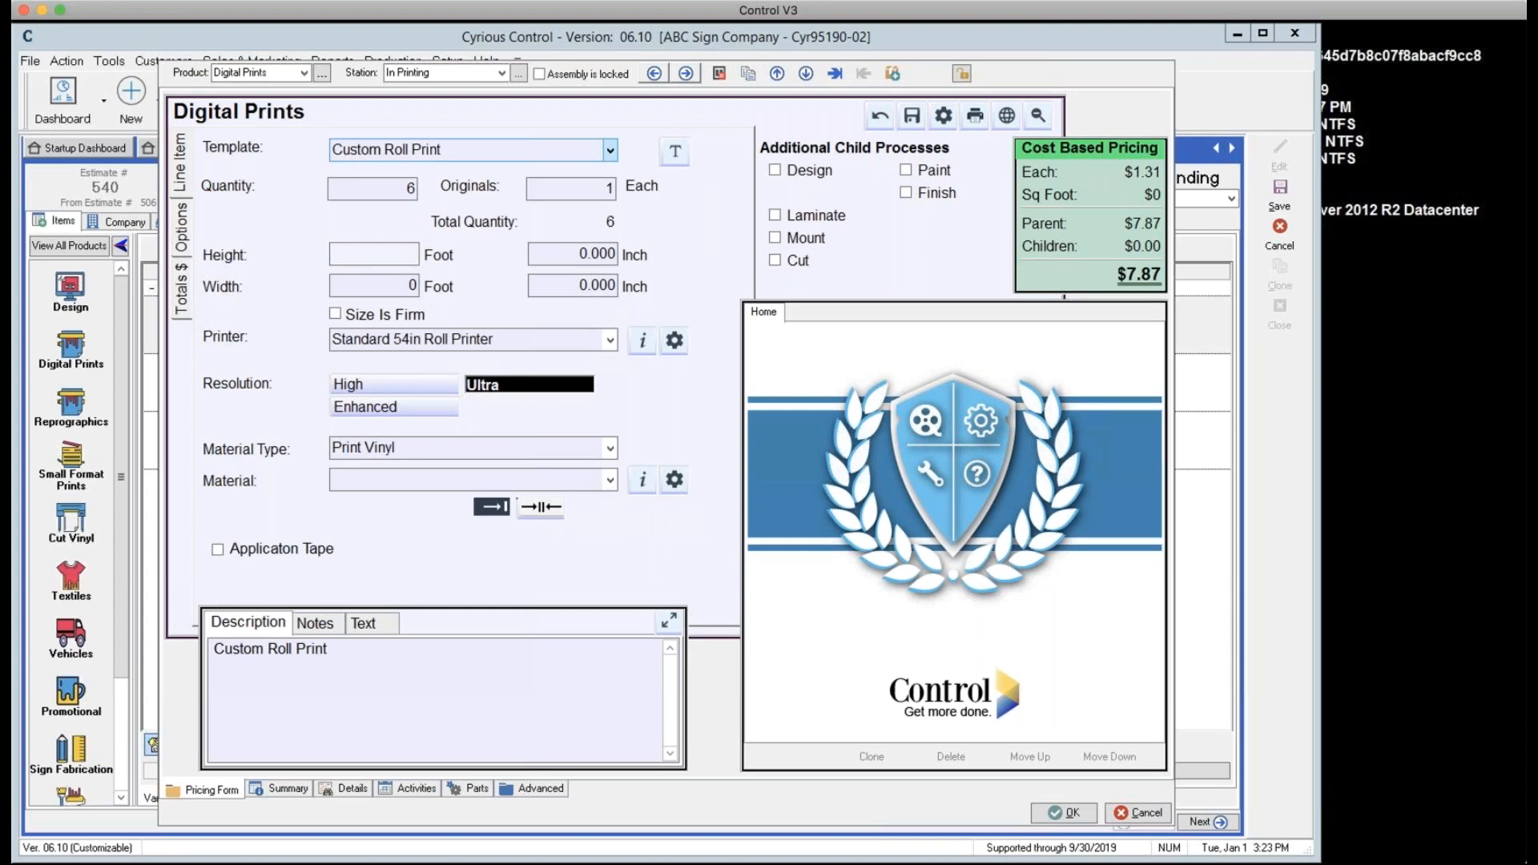
{"action": "left_click", "coordinate": [392, 253]}
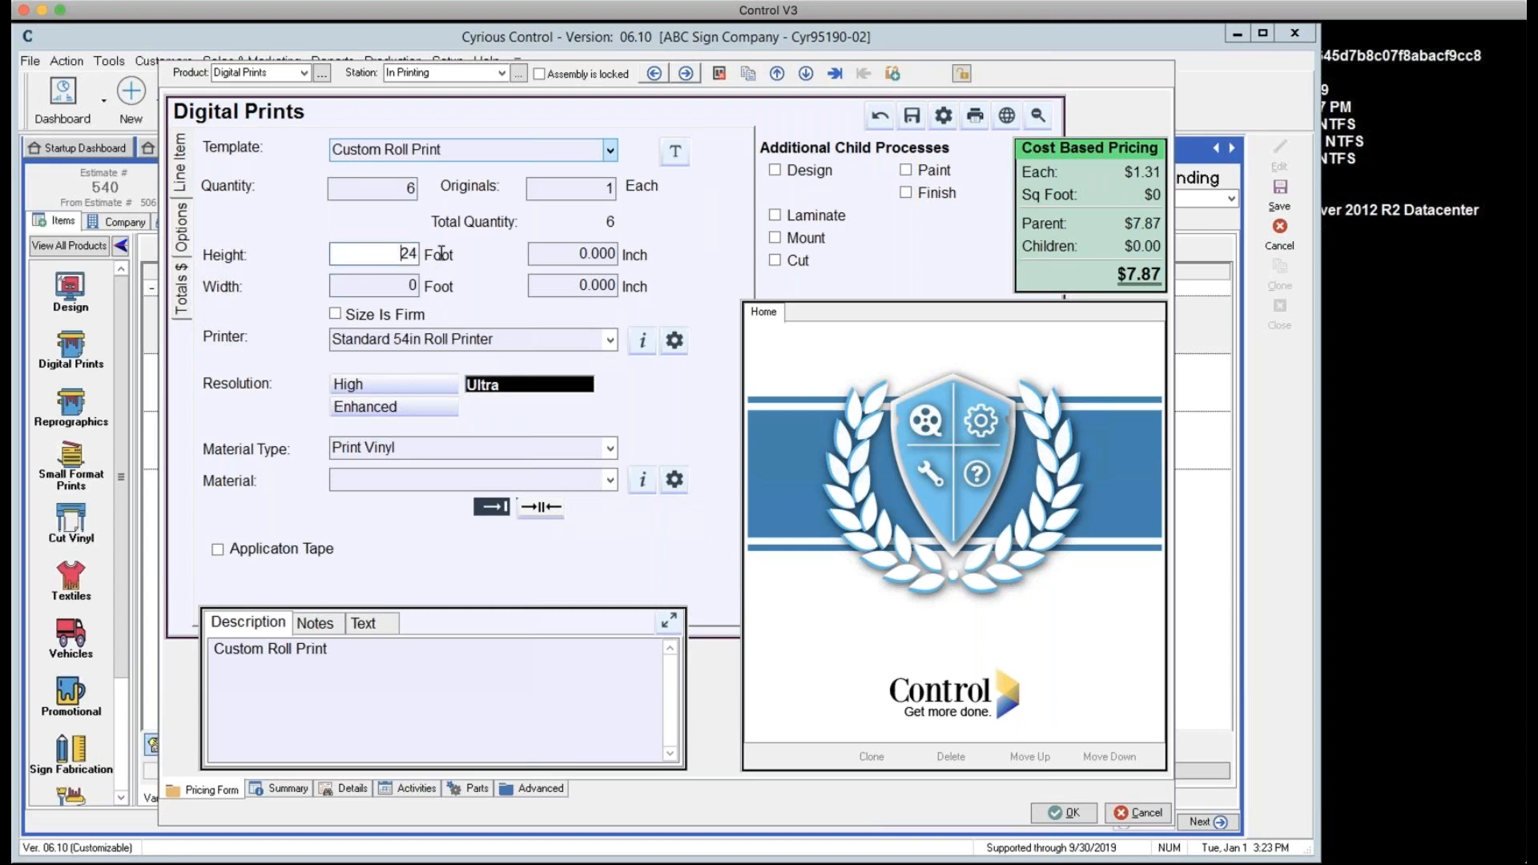
{"action": "type", "text": "2"}
{"action": "key", "text": "Tab"}
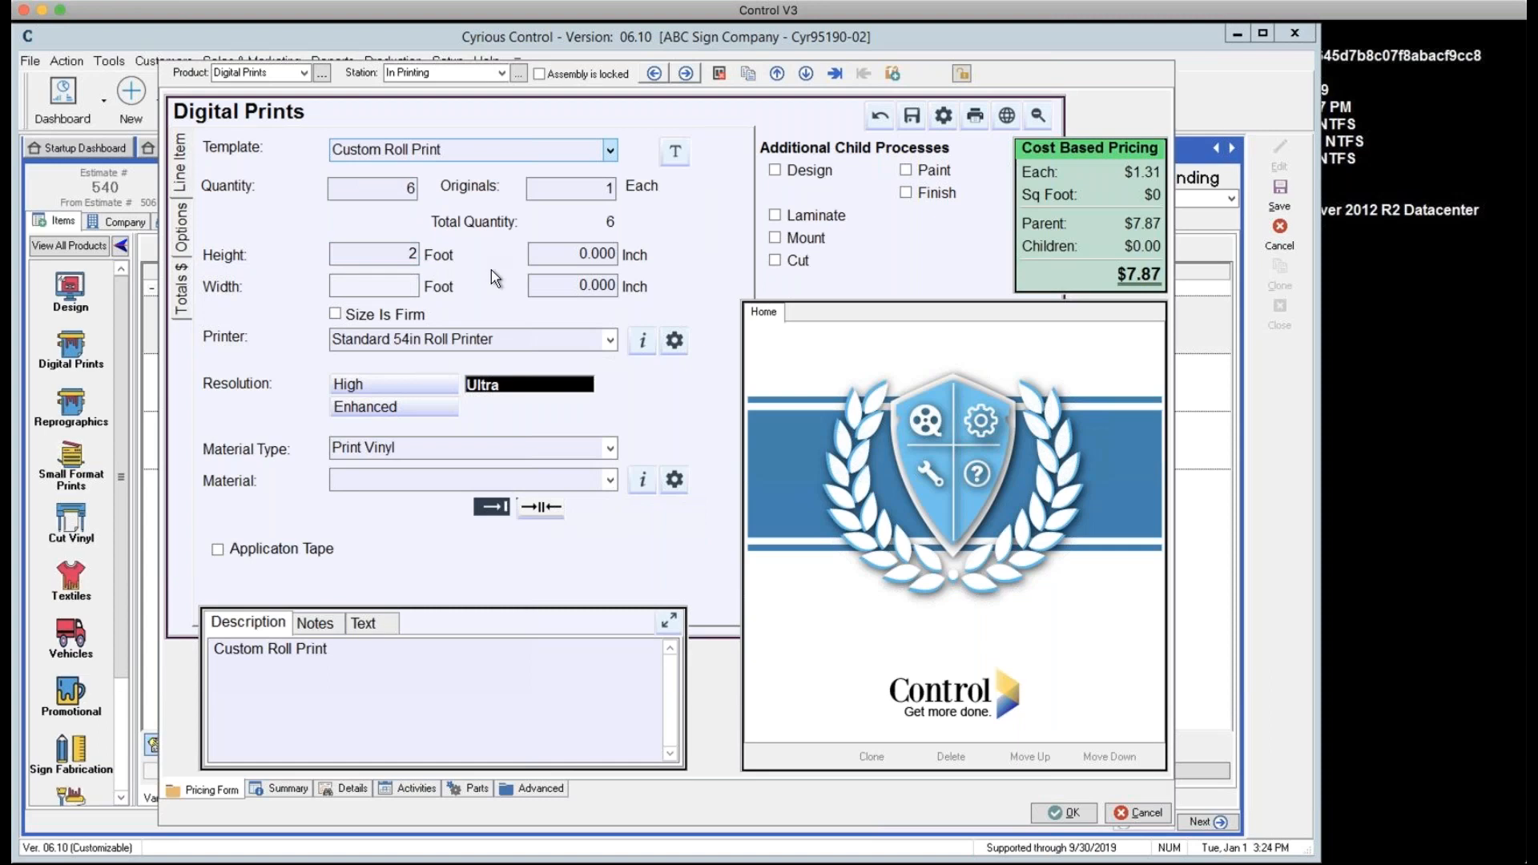
{"action": "type", "text": "3"}
{"action": "key", "text": "Tab"}
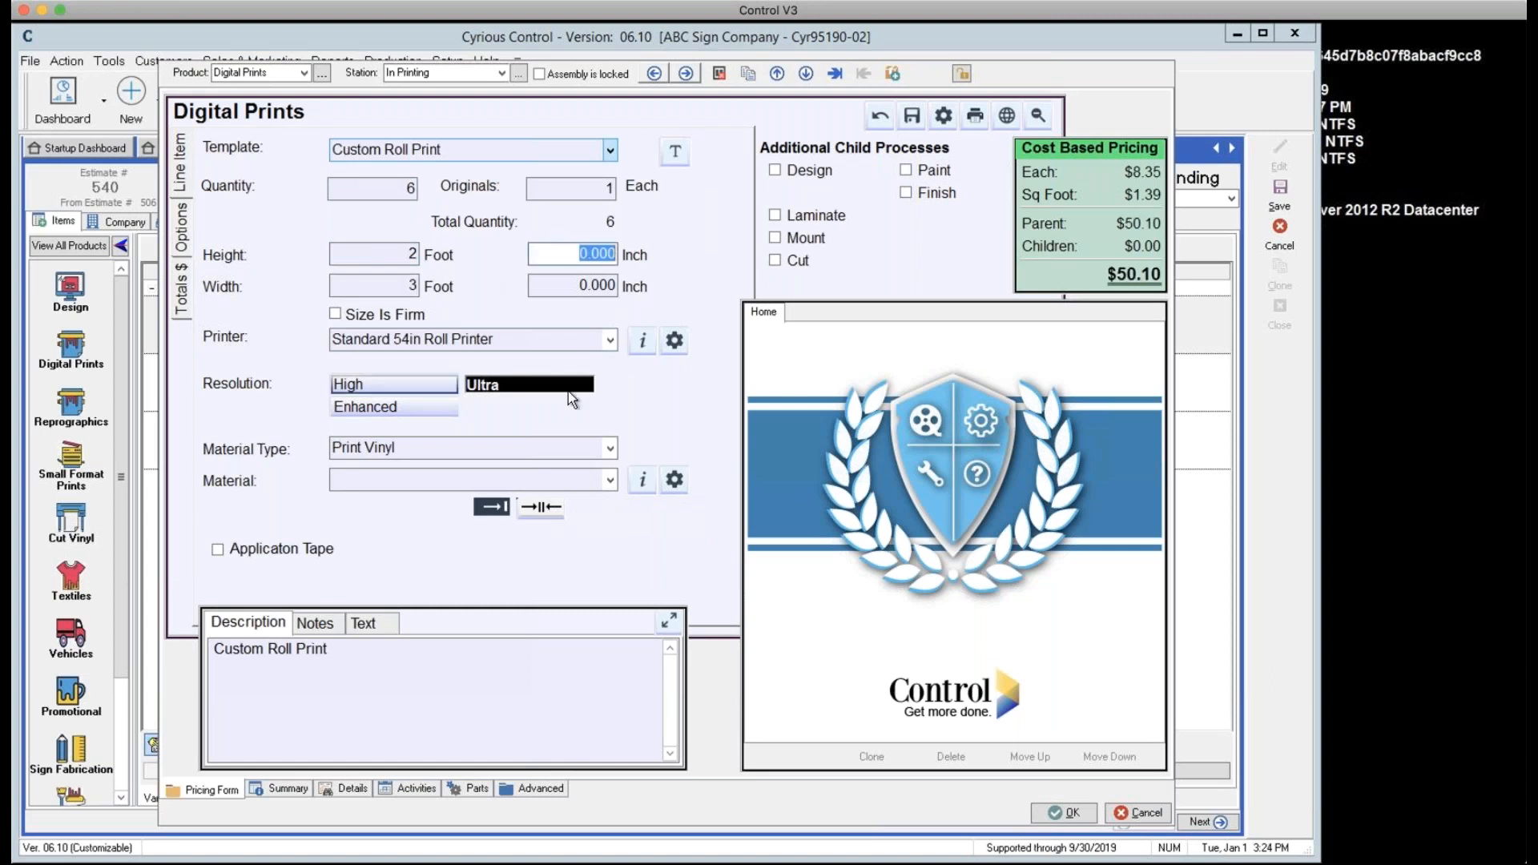
{"action": "left_click", "coordinate": [610, 479]}
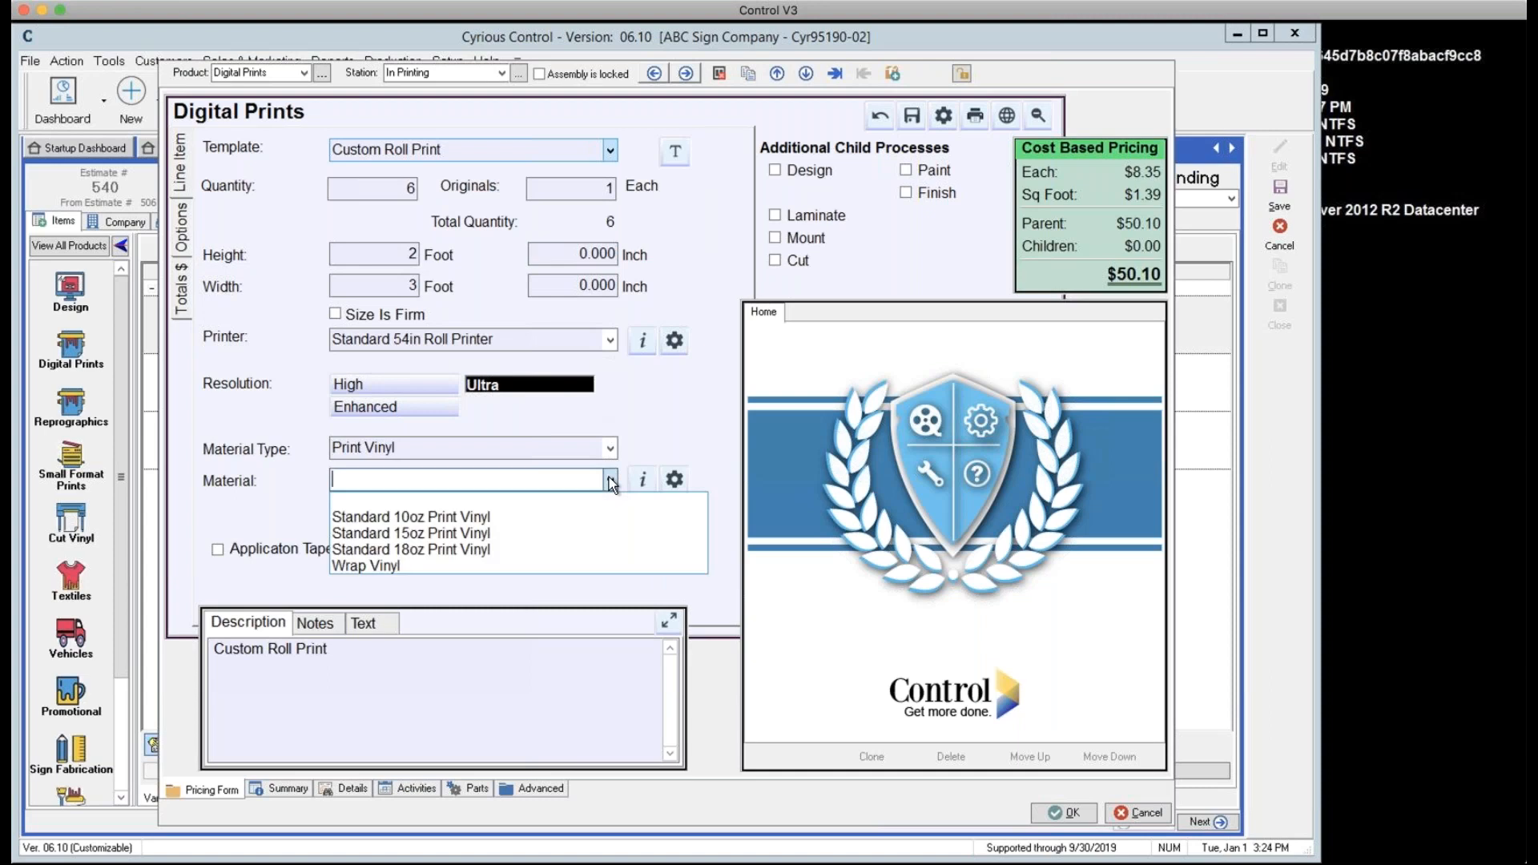
{"action": "left_click", "coordinate": [438, 517]}
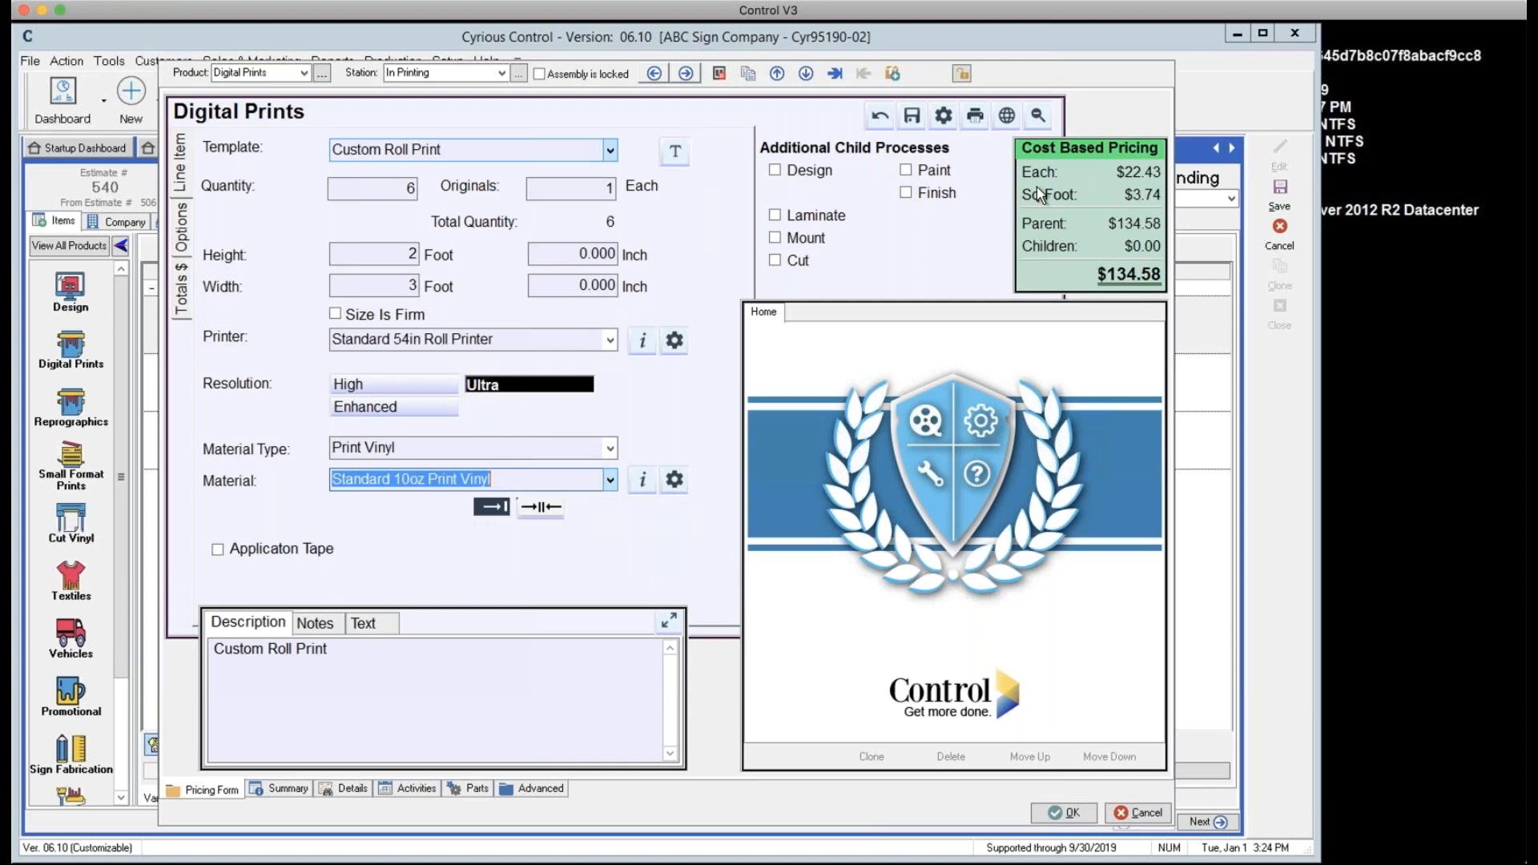
Add mounting on Aluminum .040 Brushed 48in x 96in and confirm the print item
{"action": "left_click", "coordinate": [773, 238]}
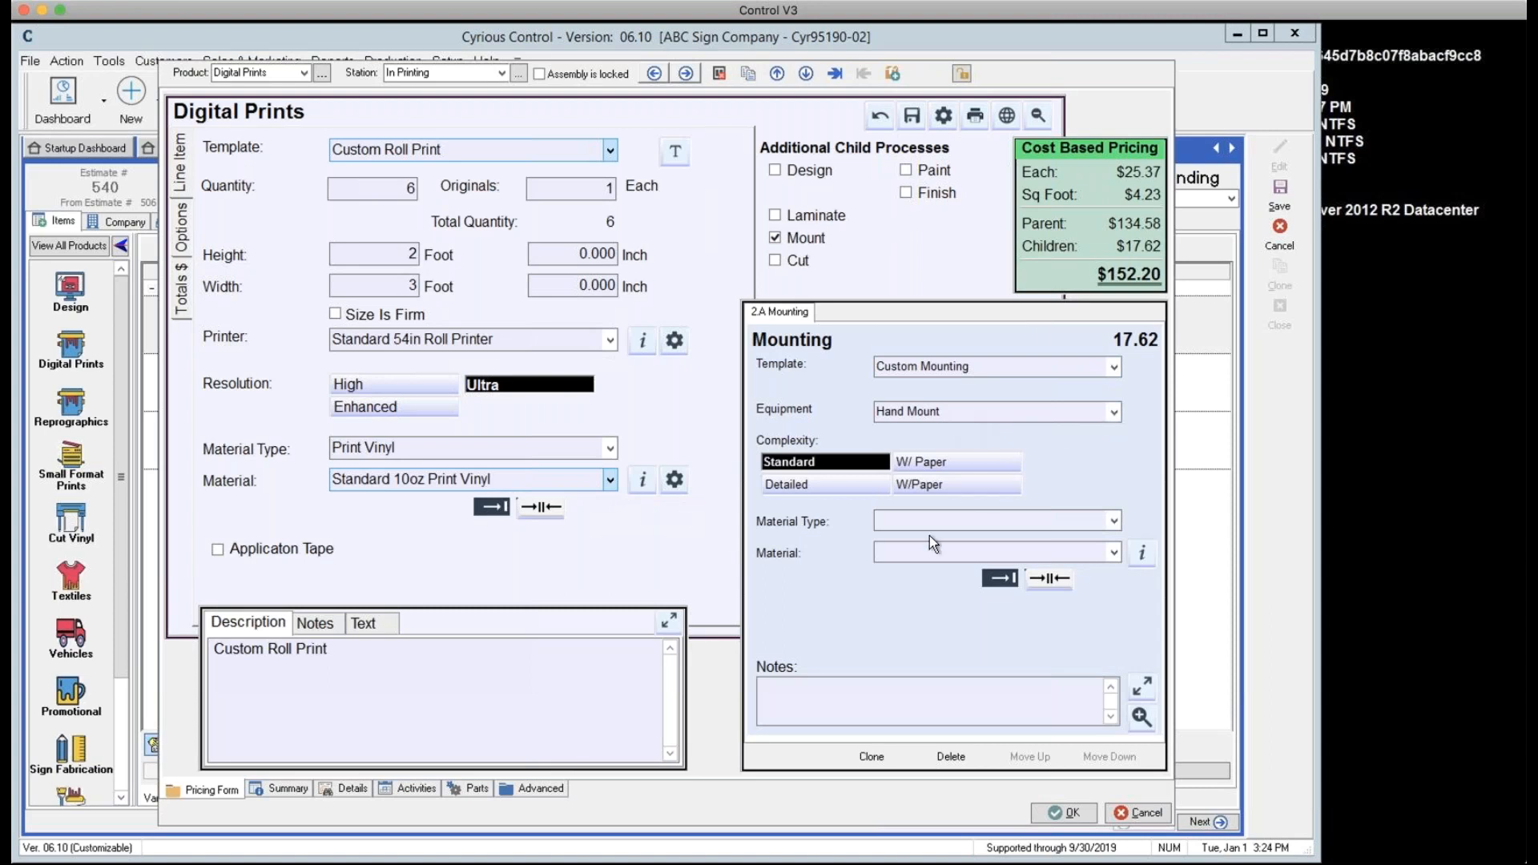
{"action": "left_click", "coordinate": [1113, 521]}
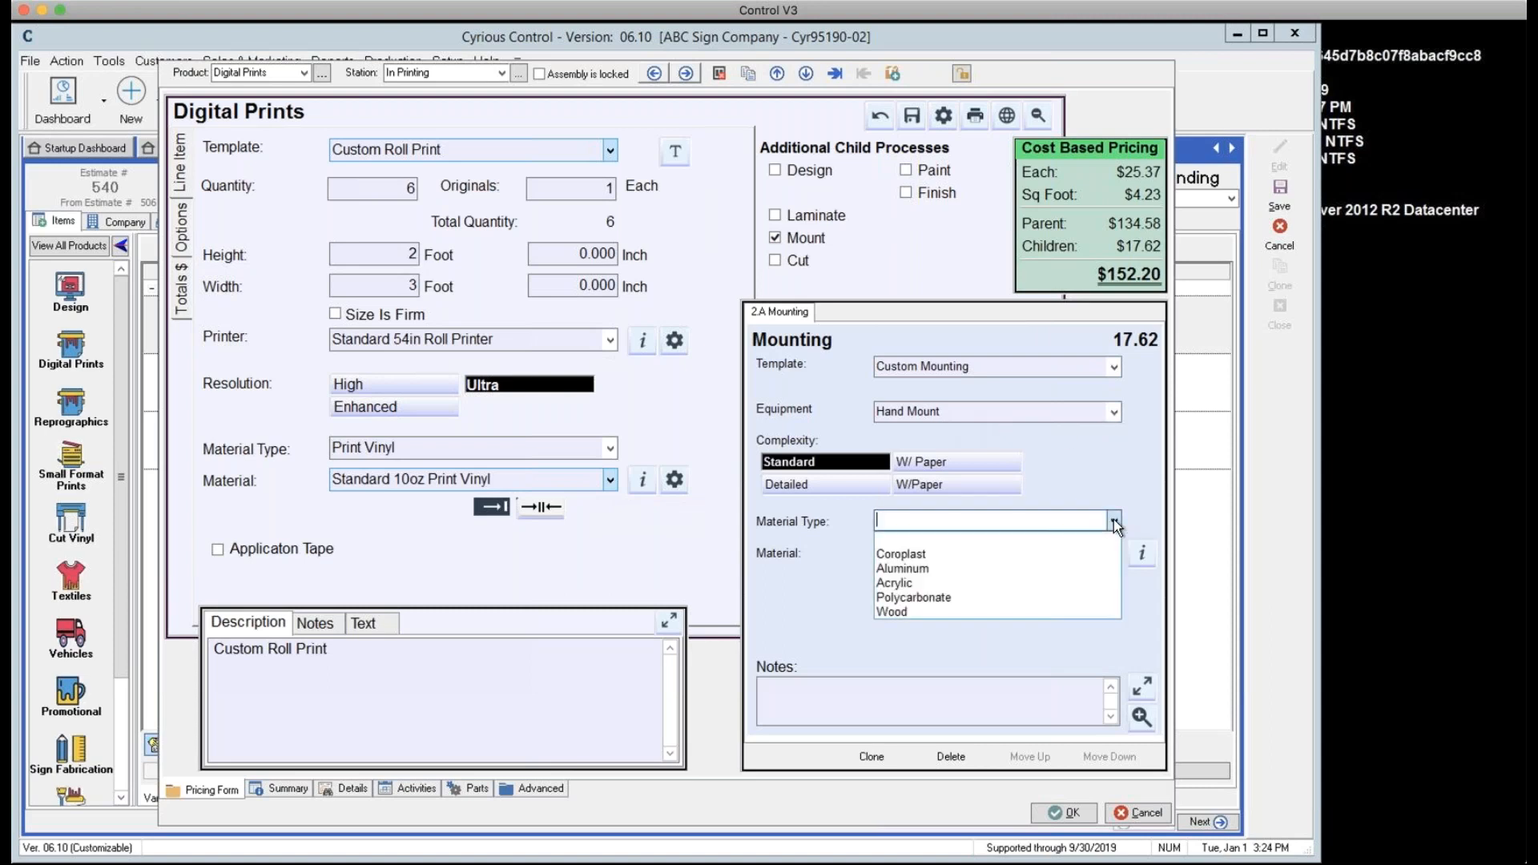
{"action": "left_click", "coordinate": [921, 568]}
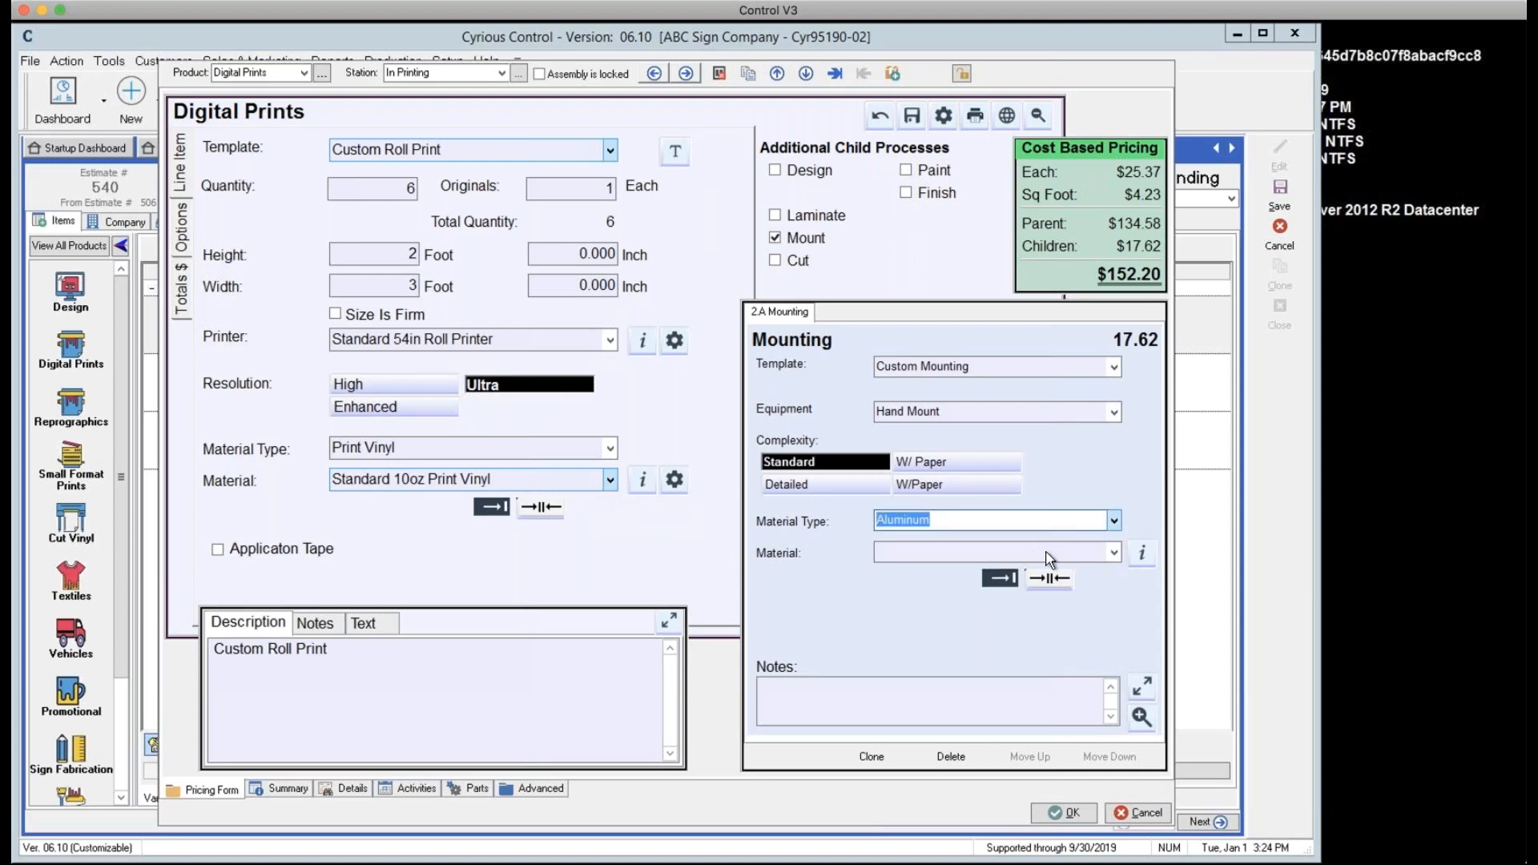
{"action": "left_click", "coordinate": [1113, 553]}
{"action": "left_click", "coordinate": [963, 585]}
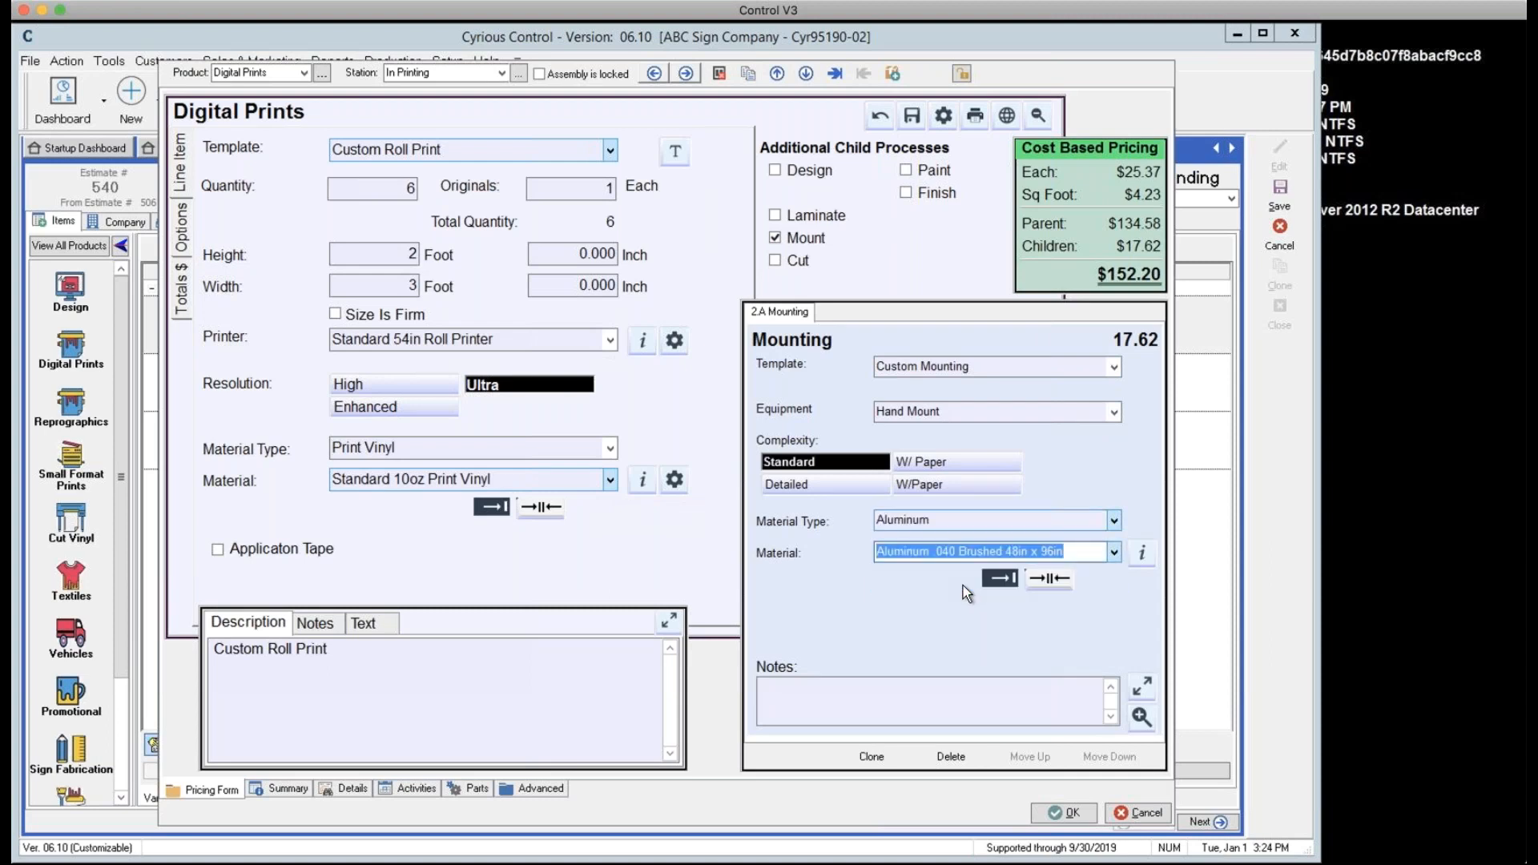
{"action": "left_click", "coordinate": [1051, 812]}
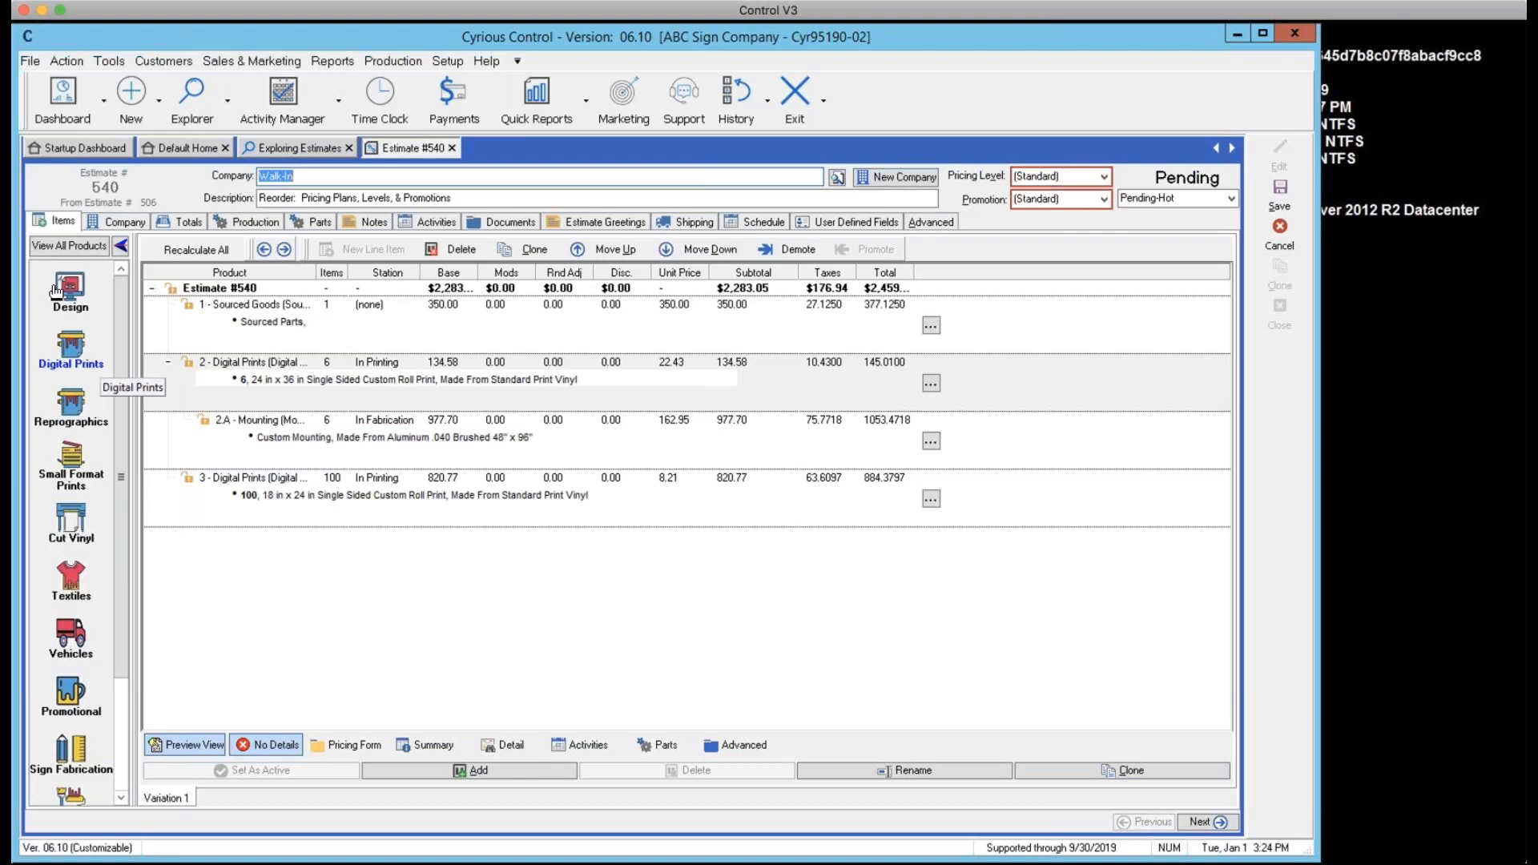
Check the company details, then view totals showing a $2,459.99 order total
{"action": "left_click", "coordinate": [116, 223]}
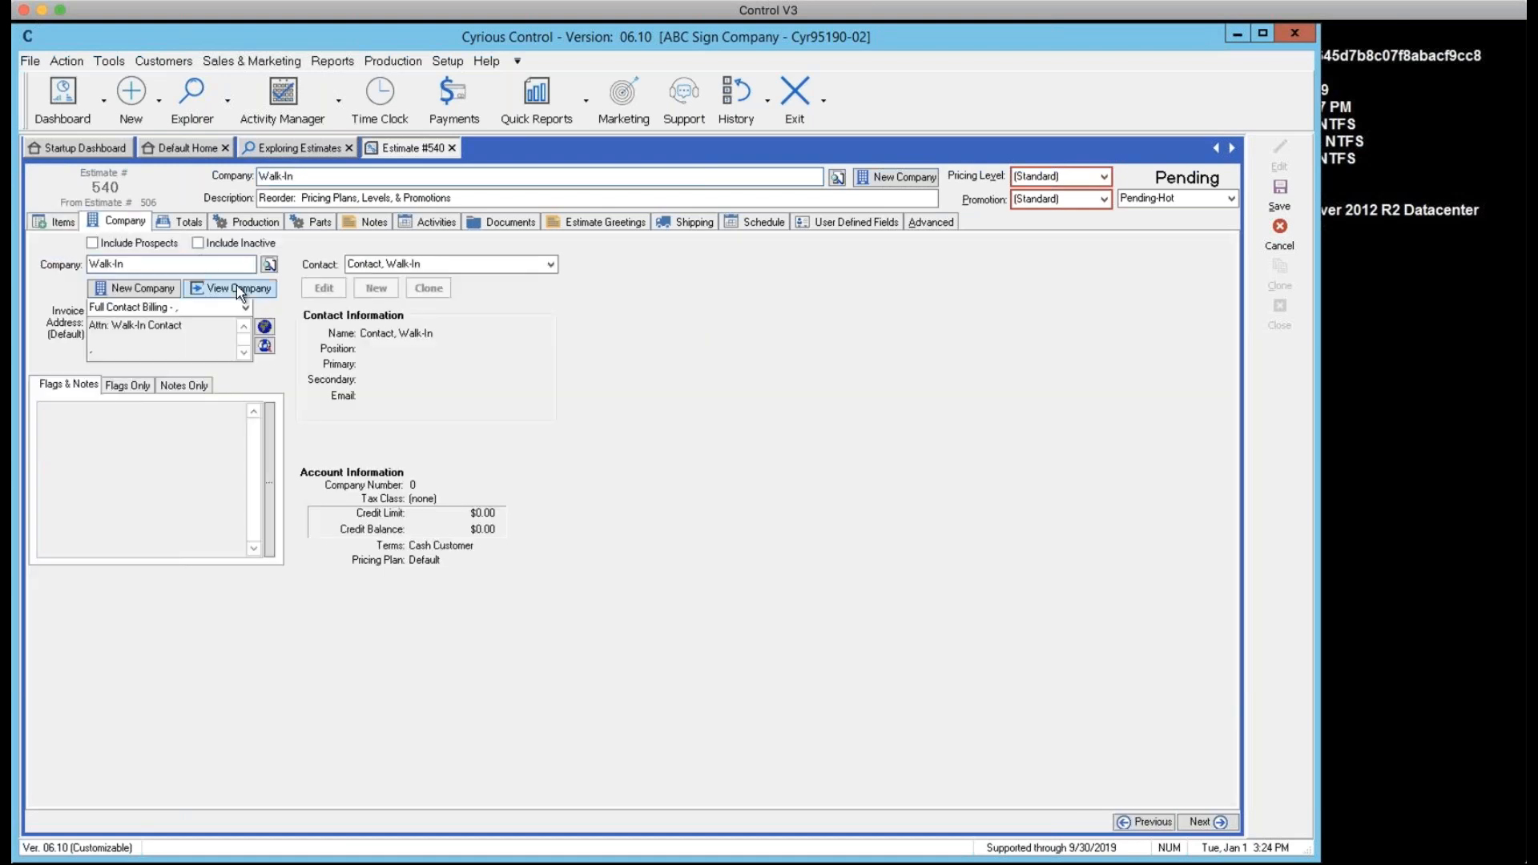
{"action": "left_click", "coordinate": [192, 223]}
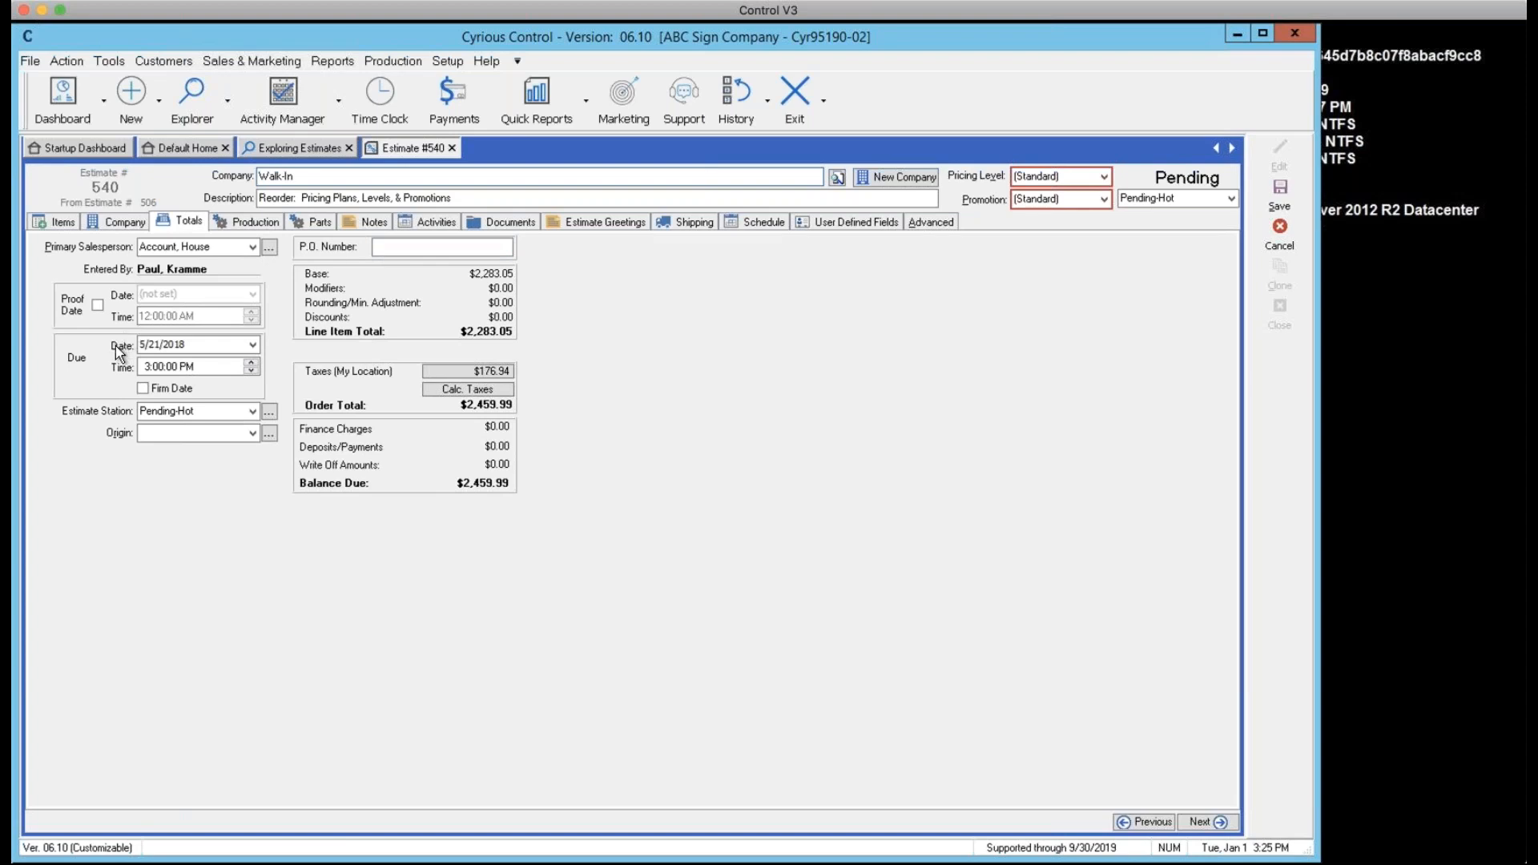
Change the due date to January 3, 2020 and bring up the tax class selection
{"action": "left_click", "coordinate": [252, 346]}
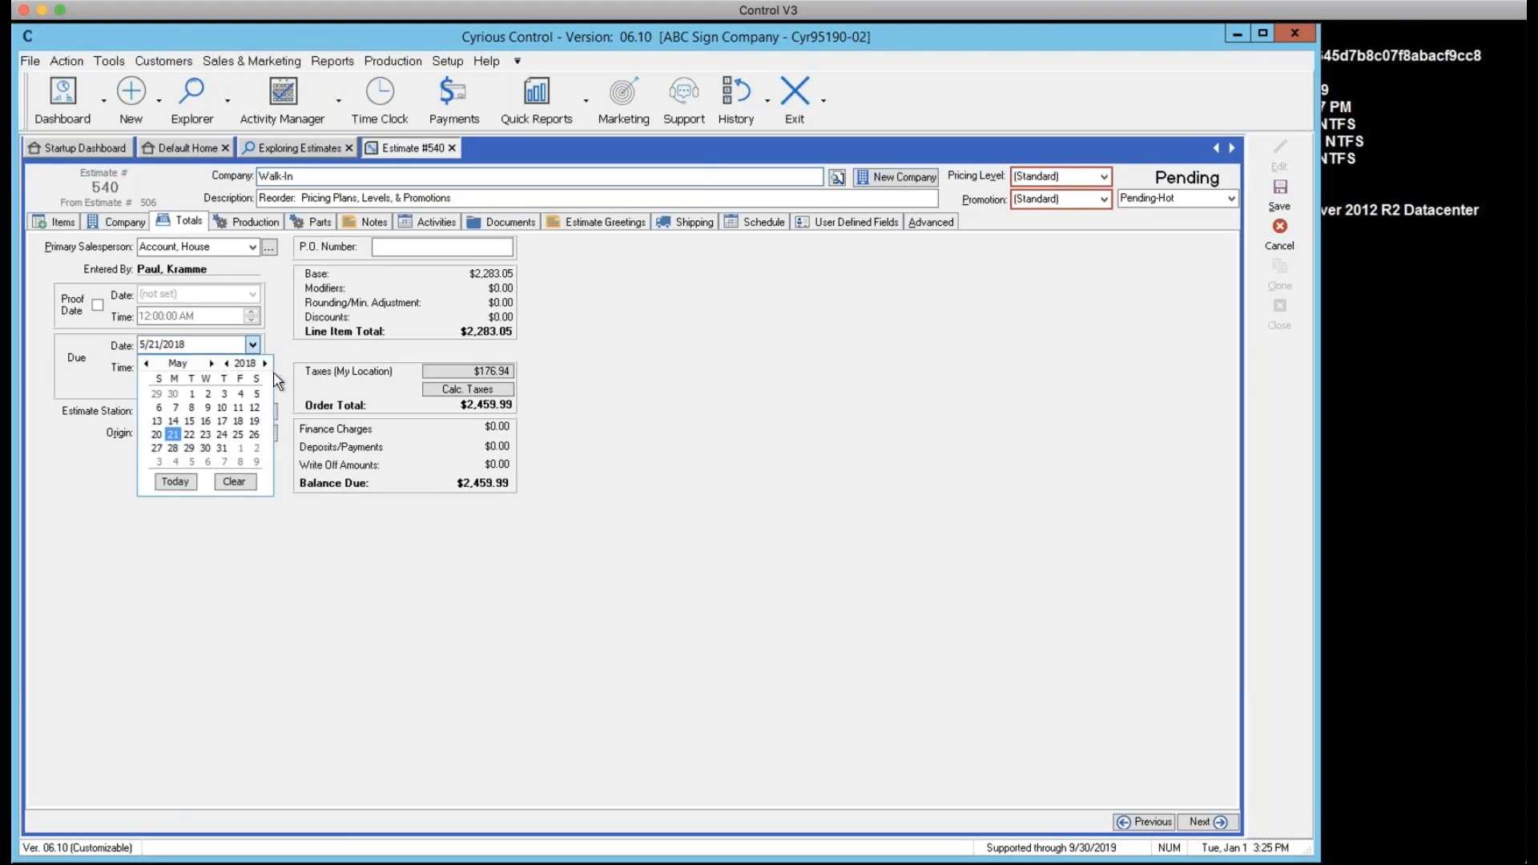
{"action": "double_click", "coordinate": [265, 364]}
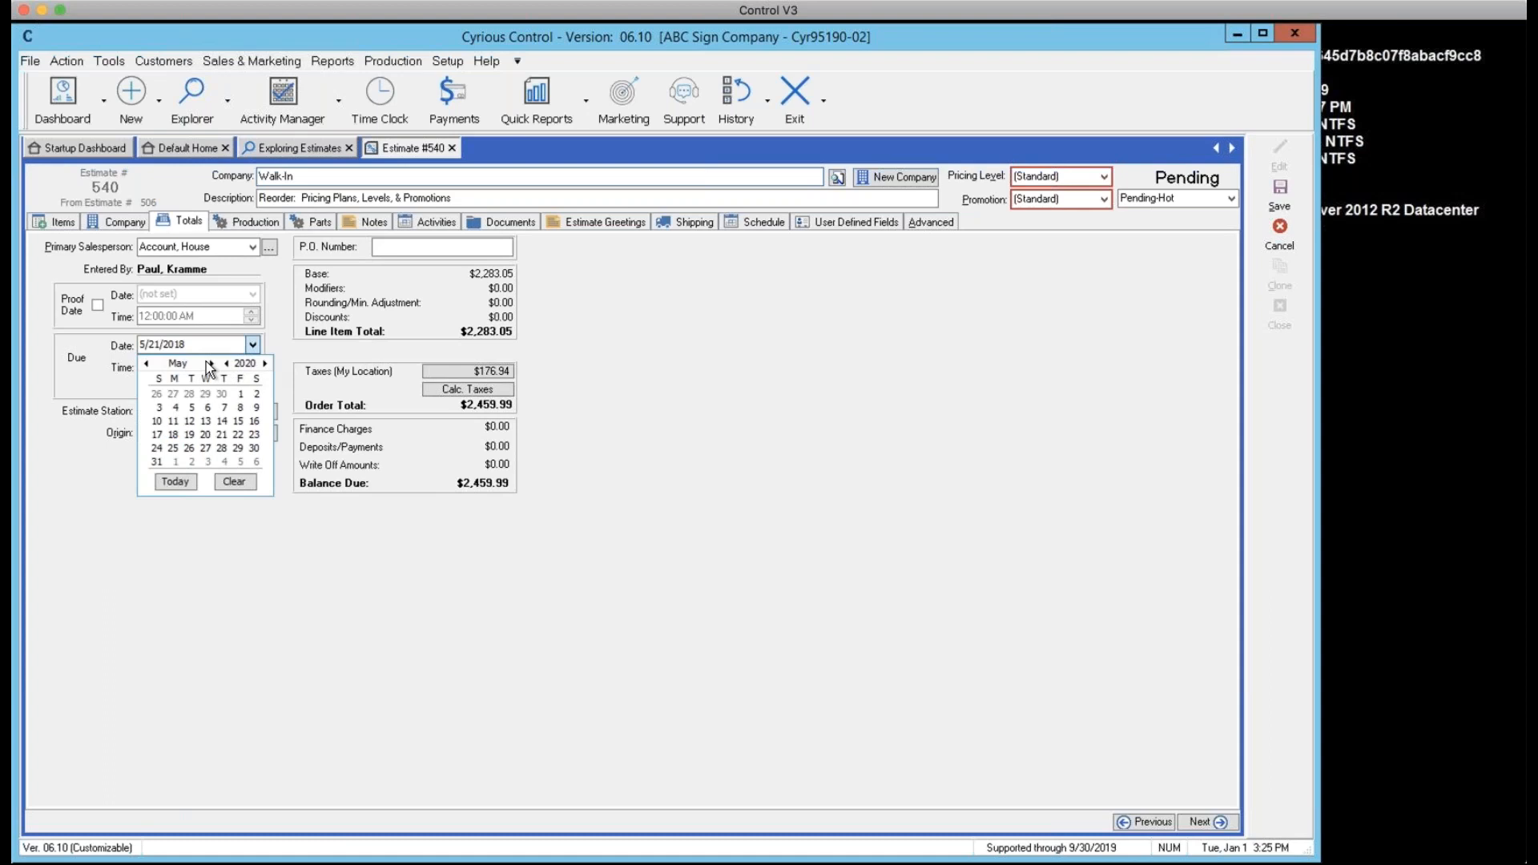
{"action": "double_click", "coordinate": [147, 364]}
{"action": "double_click", "coordinate": [147, 364]}
{"action": "left_click", "coordinate": [239, 394]}
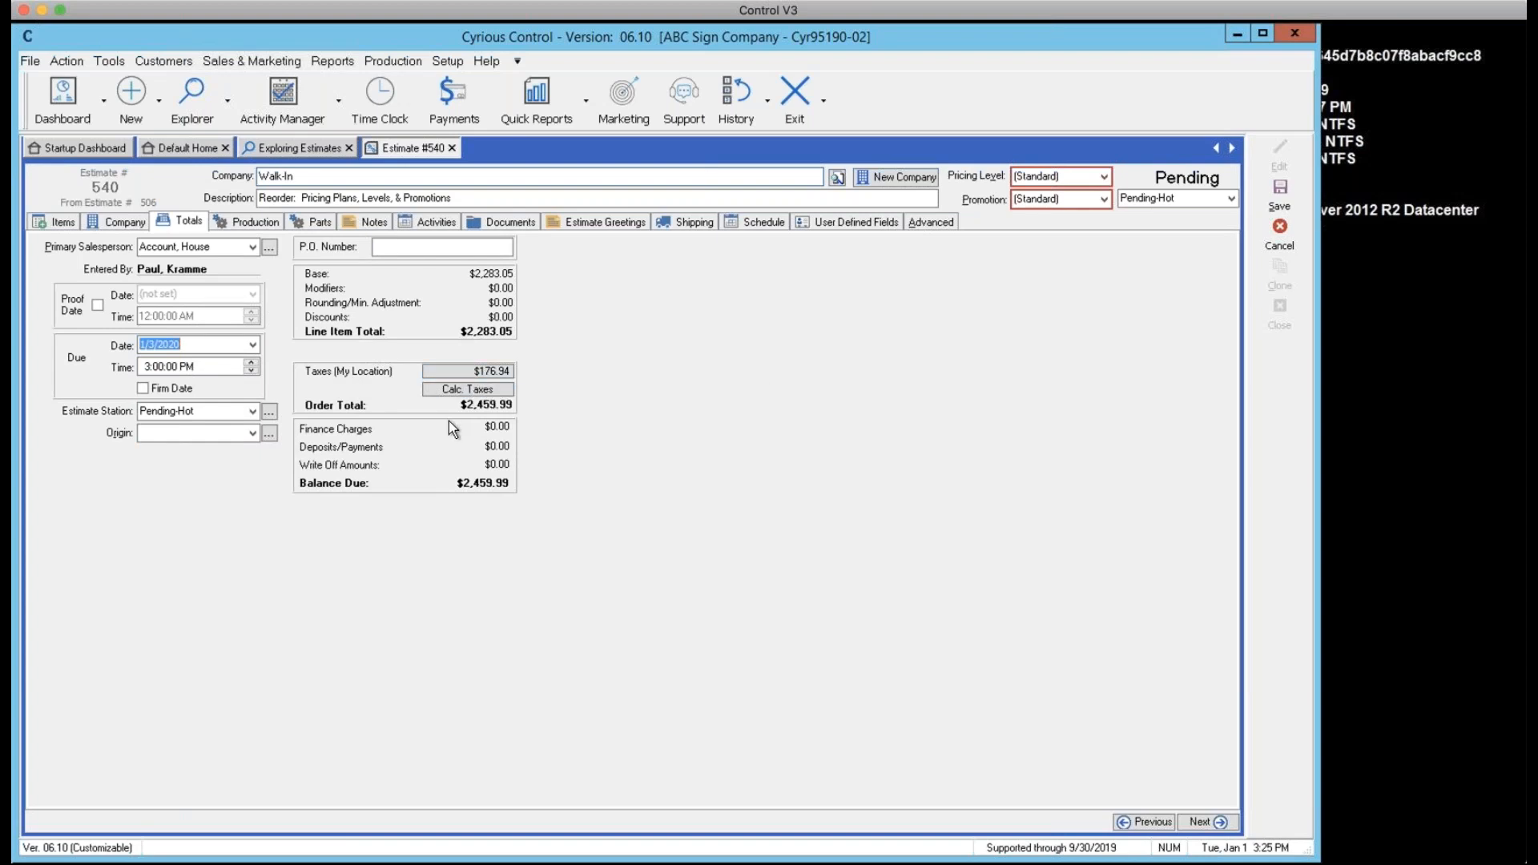
{"action": "left_click", "coordinate": [440, 370]}
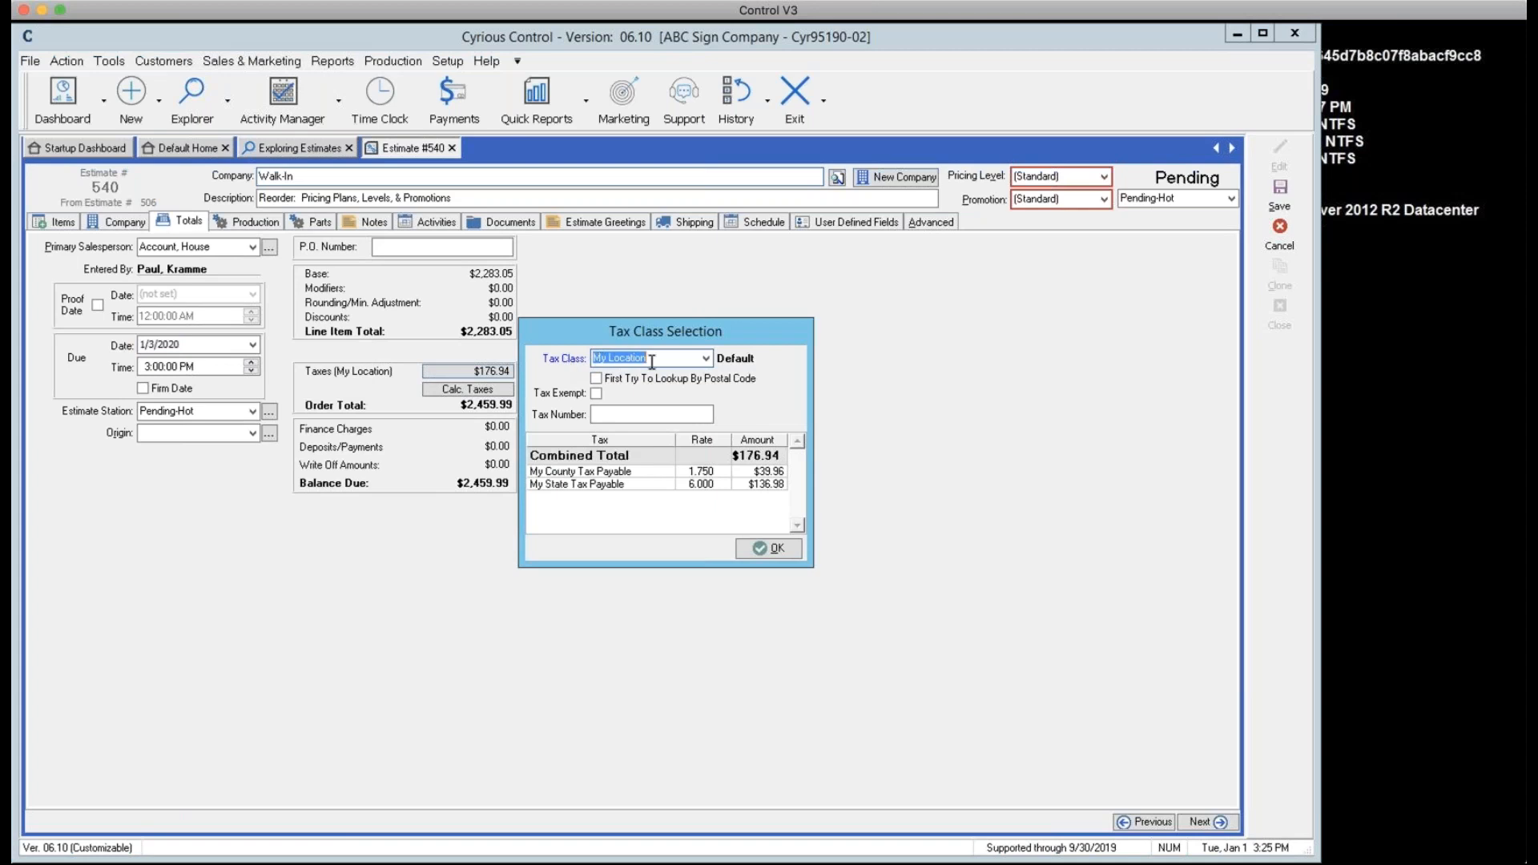
Change the tax class to Out Of State, dropping the tax to $0.00
{"action": "left_click", "coordinate": [705, 358]}
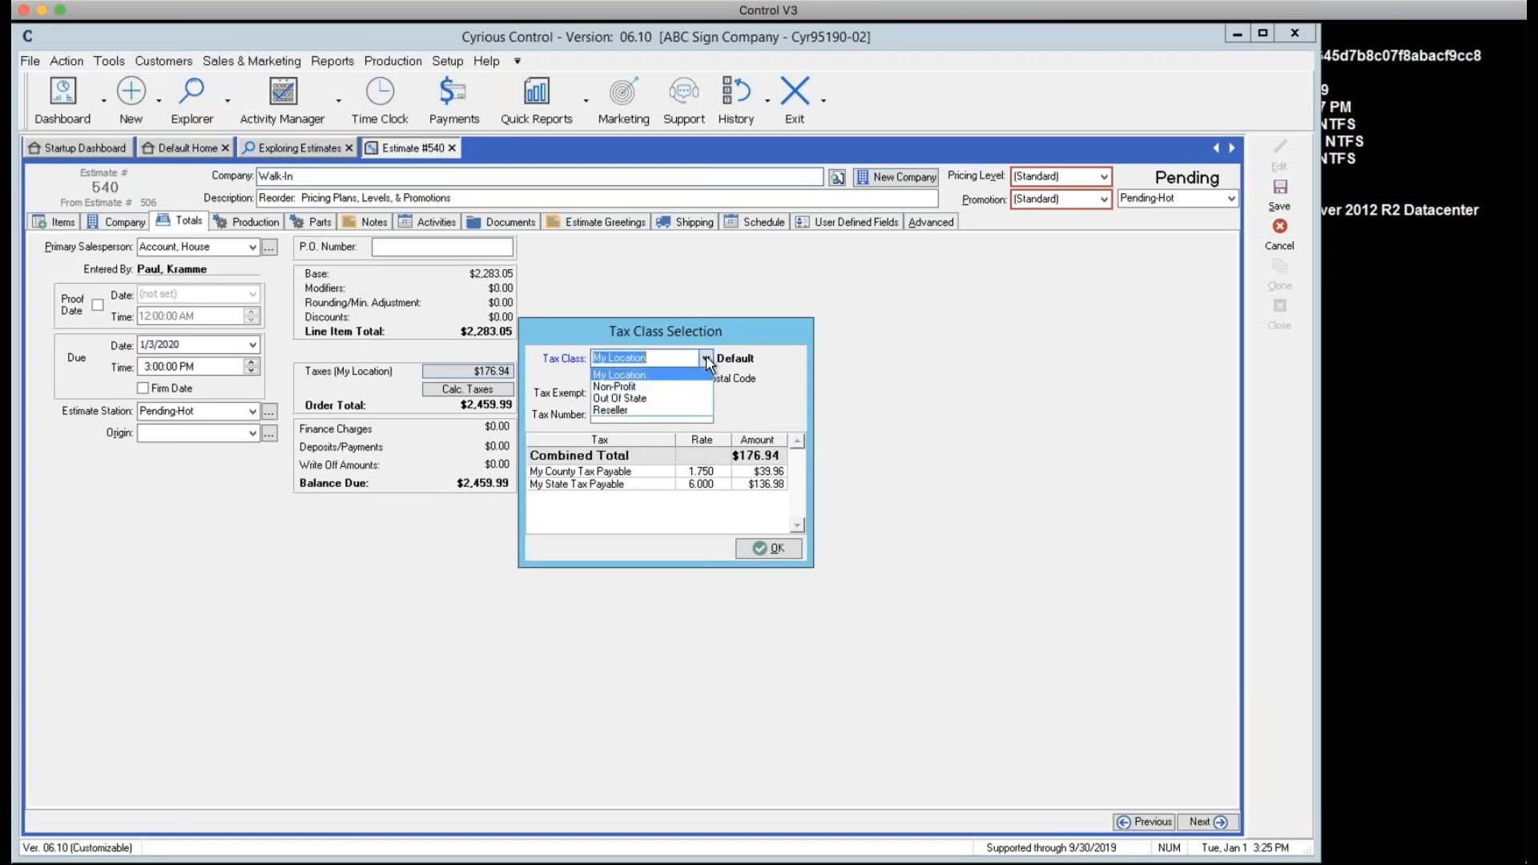
{"action": "left_click", "coordinate": [630, 397]}
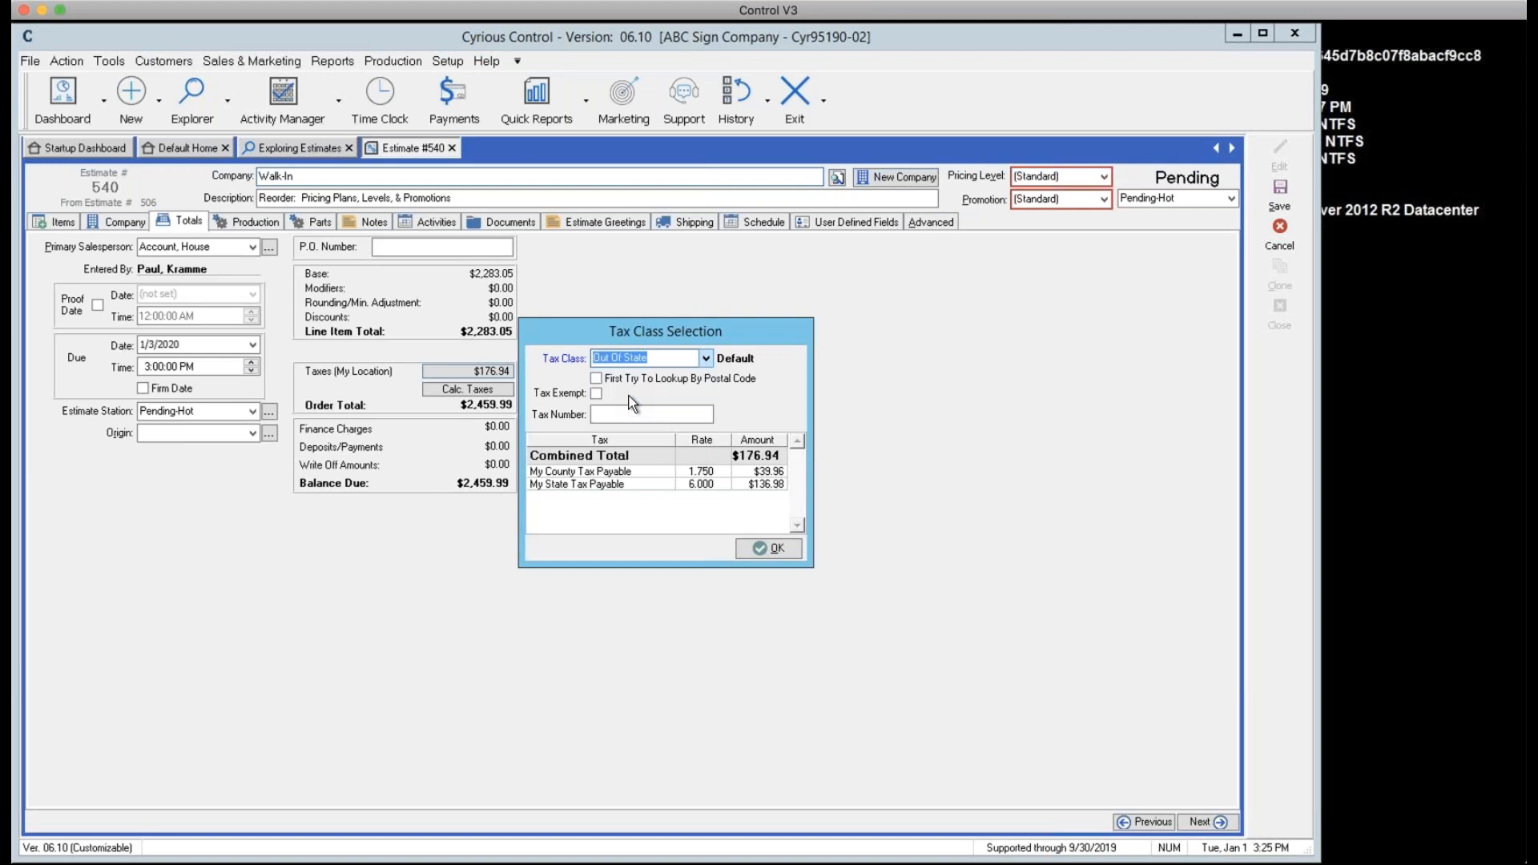
{"action": "left_click", "coordinate": [755, 551]}
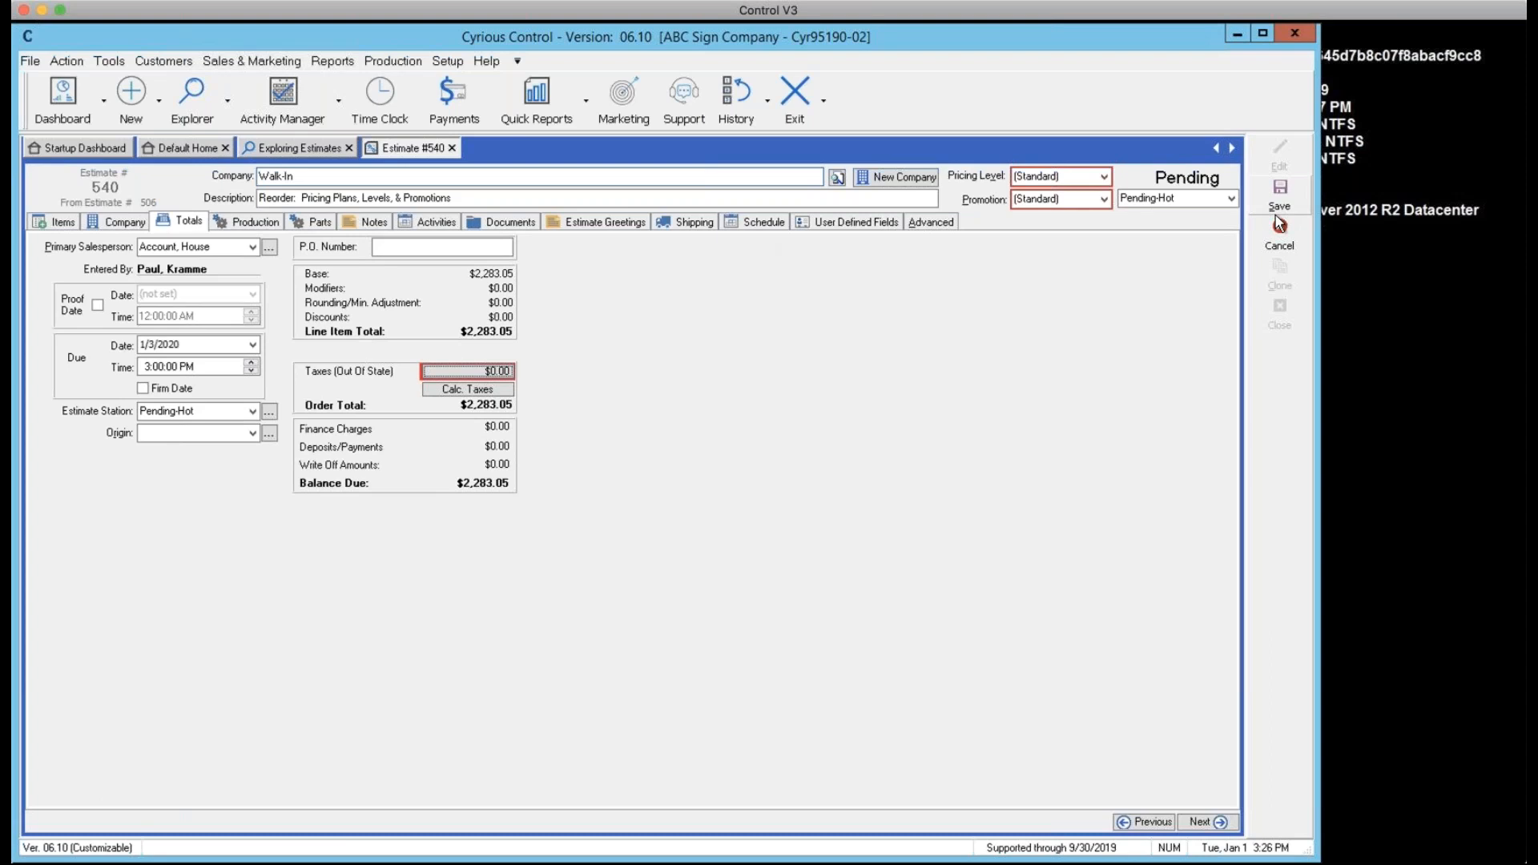
Save, collapse the Digital Prints mounting row at $1,112.28, reopen for editing, and copy the variation
{"action": "left_click", "coordinate": [1296, 199]}
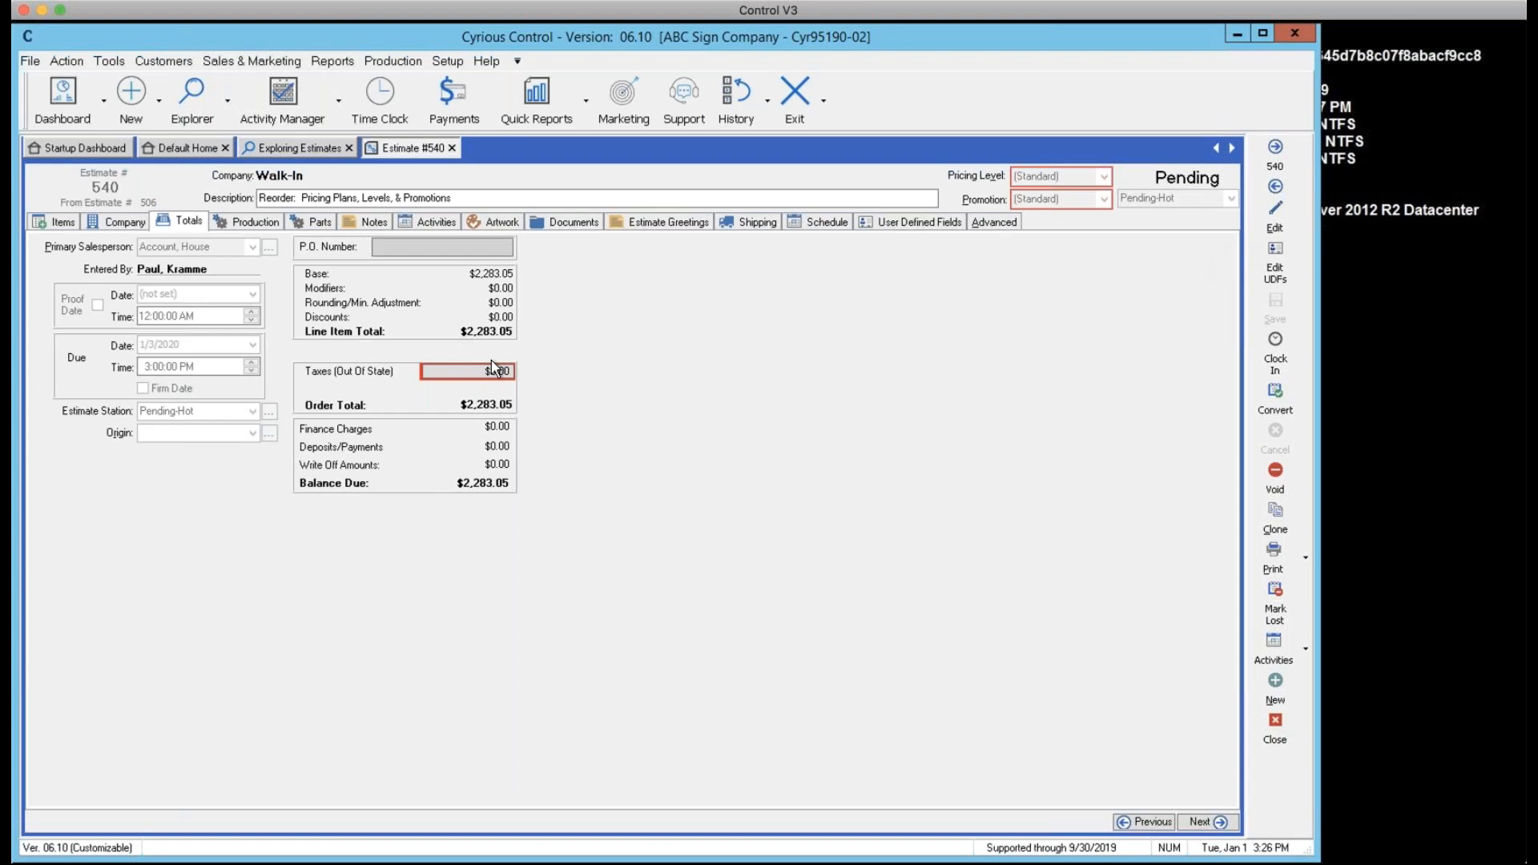
{"action": "left_click", "coordinate": [71, 222]}
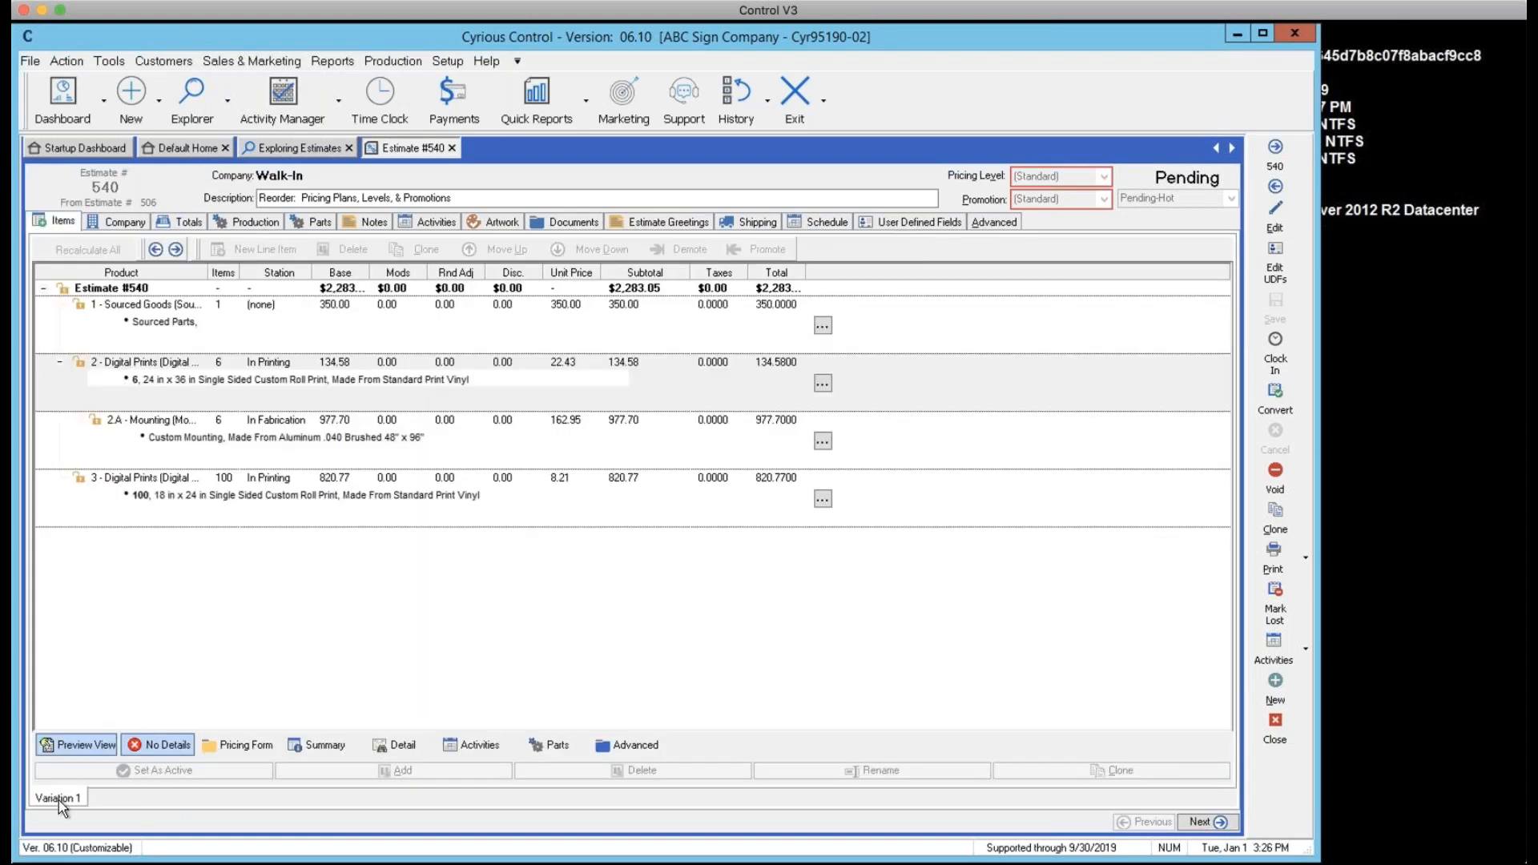
{"action": "left_click", "coordinate": [184, 398]}
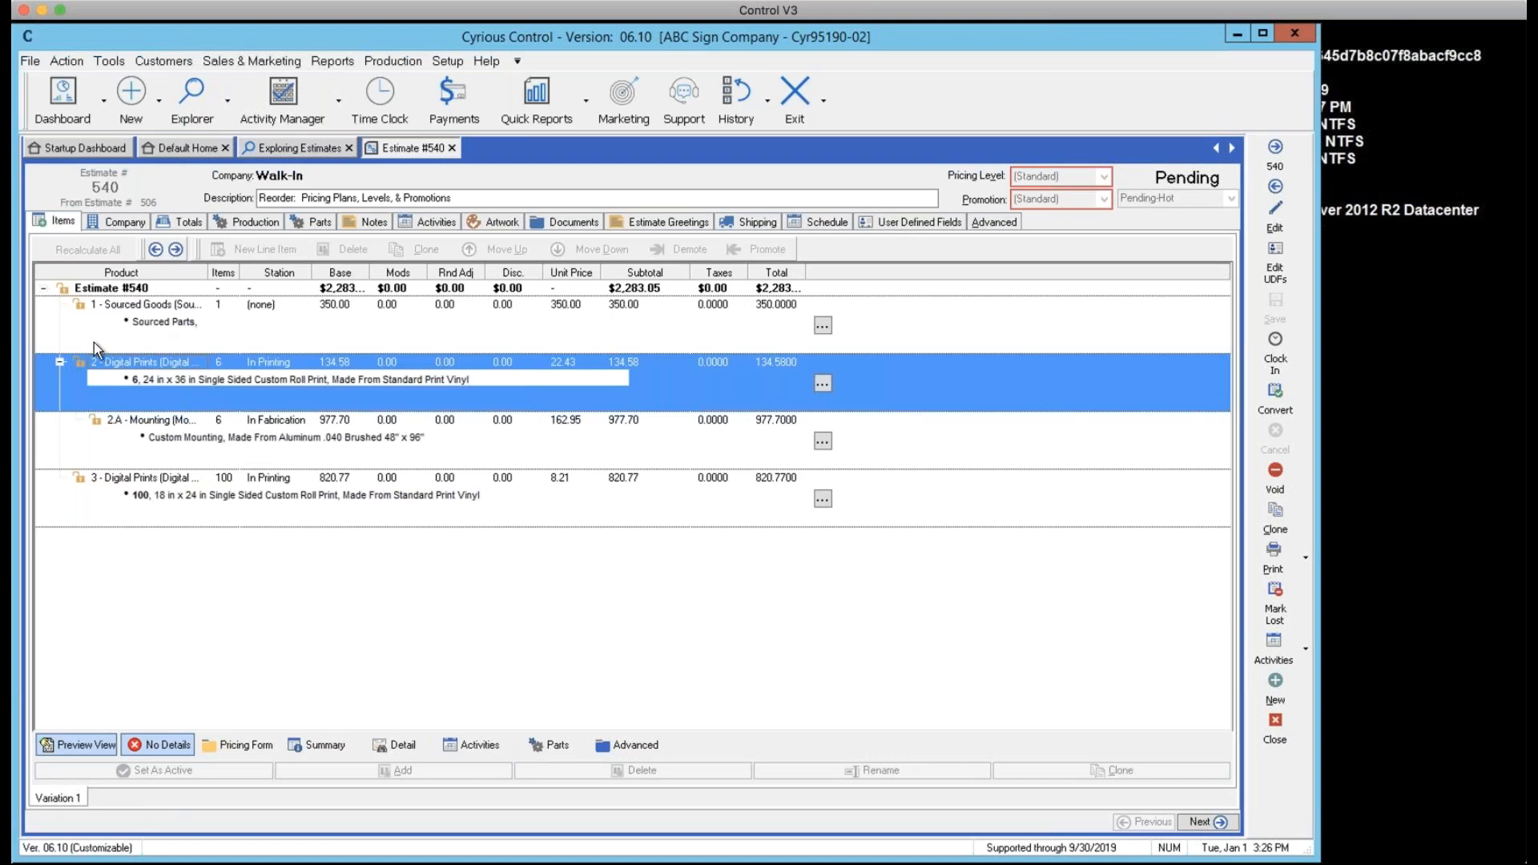
{"action": "left_click", "coordinate": [58, 362]}
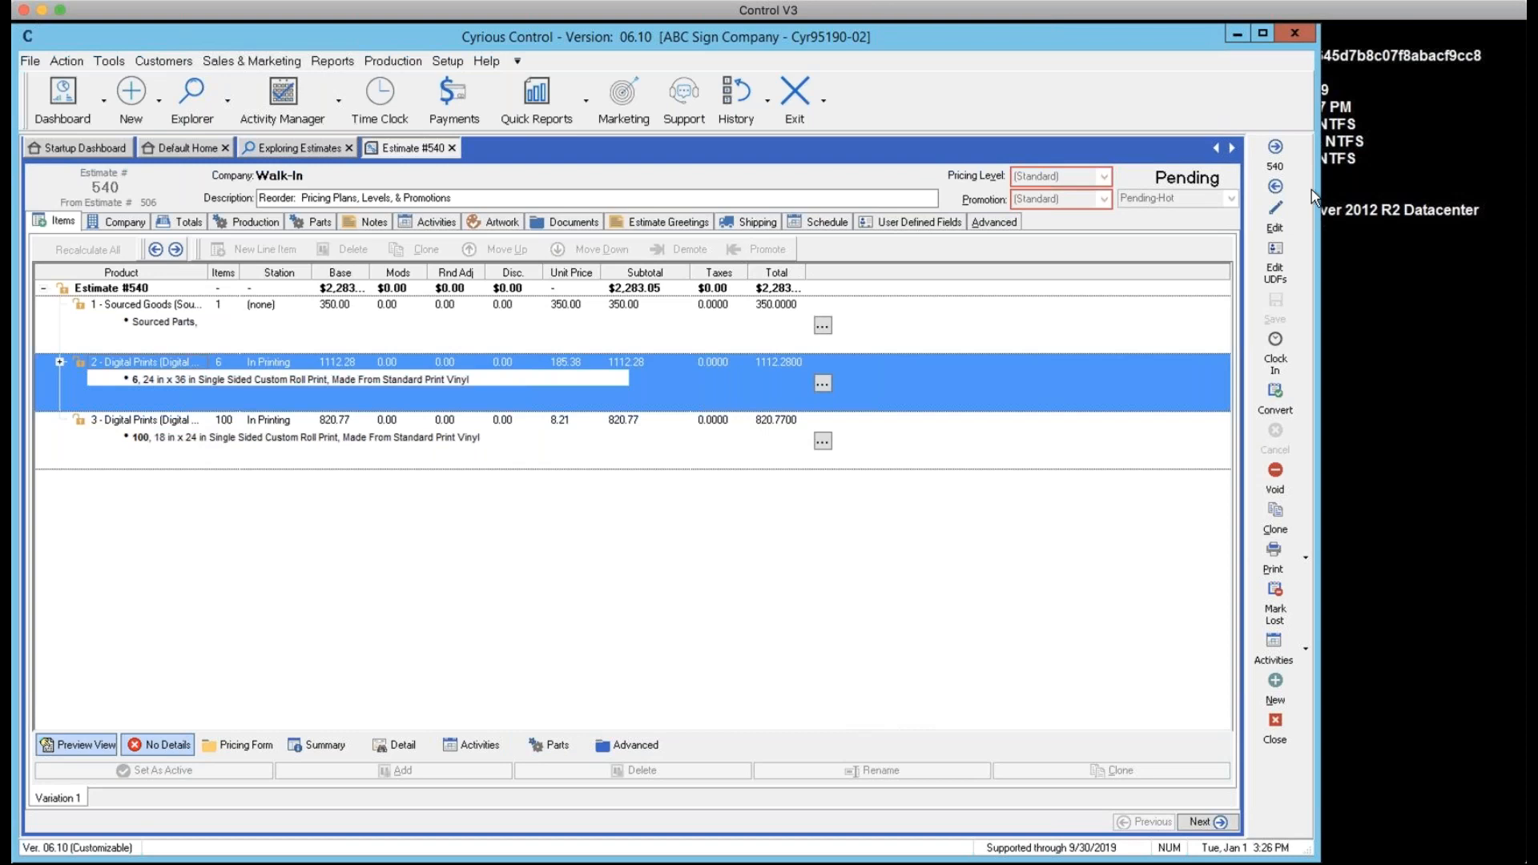
{"action": "left_click", "coordinate": [1275, 224]}
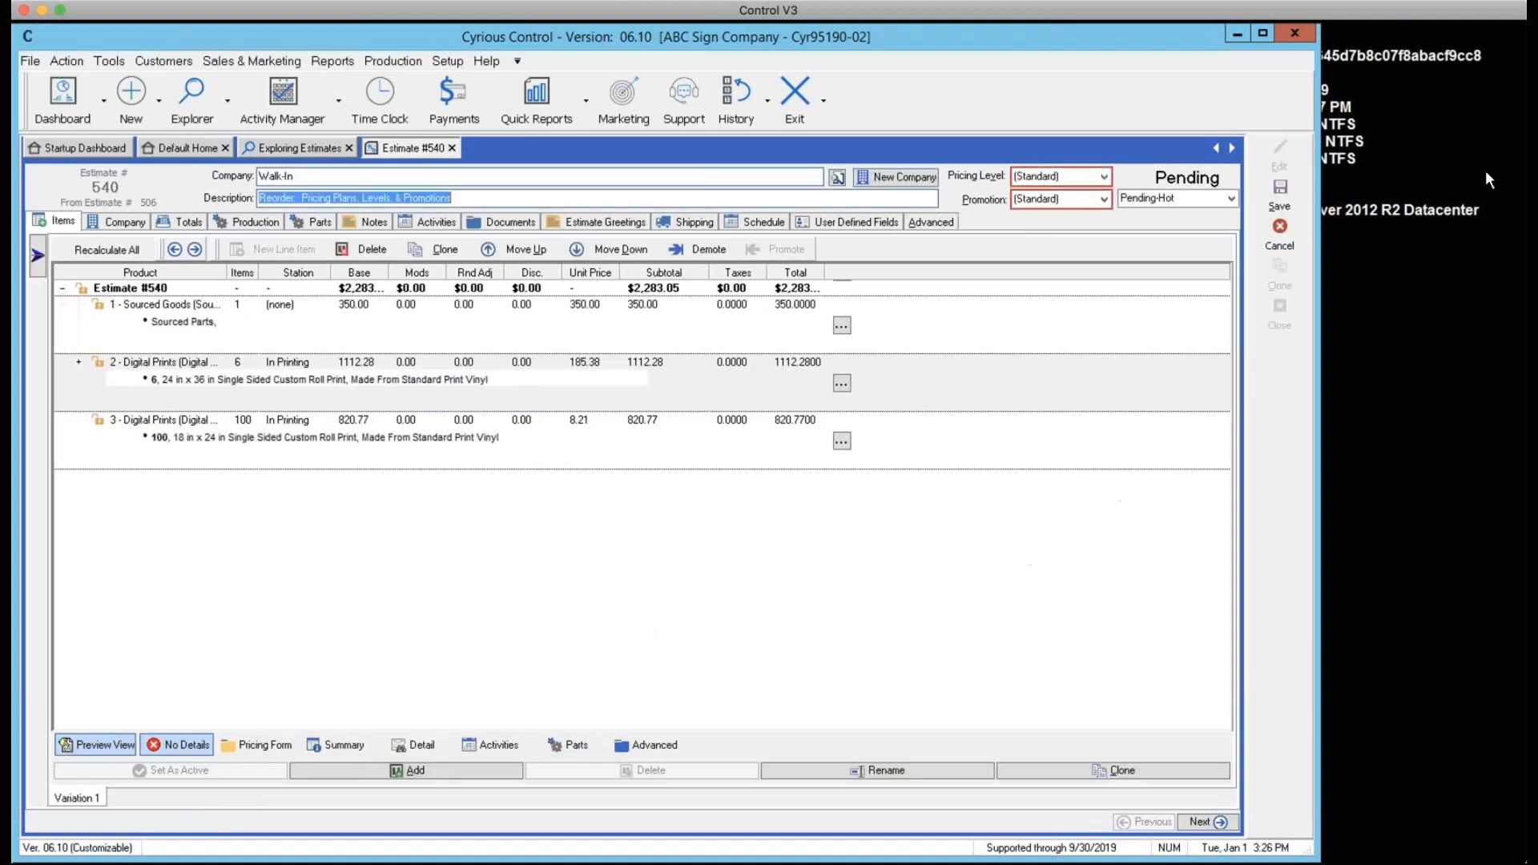
{"action": "left_click", "coordinate": [1094, 772]}
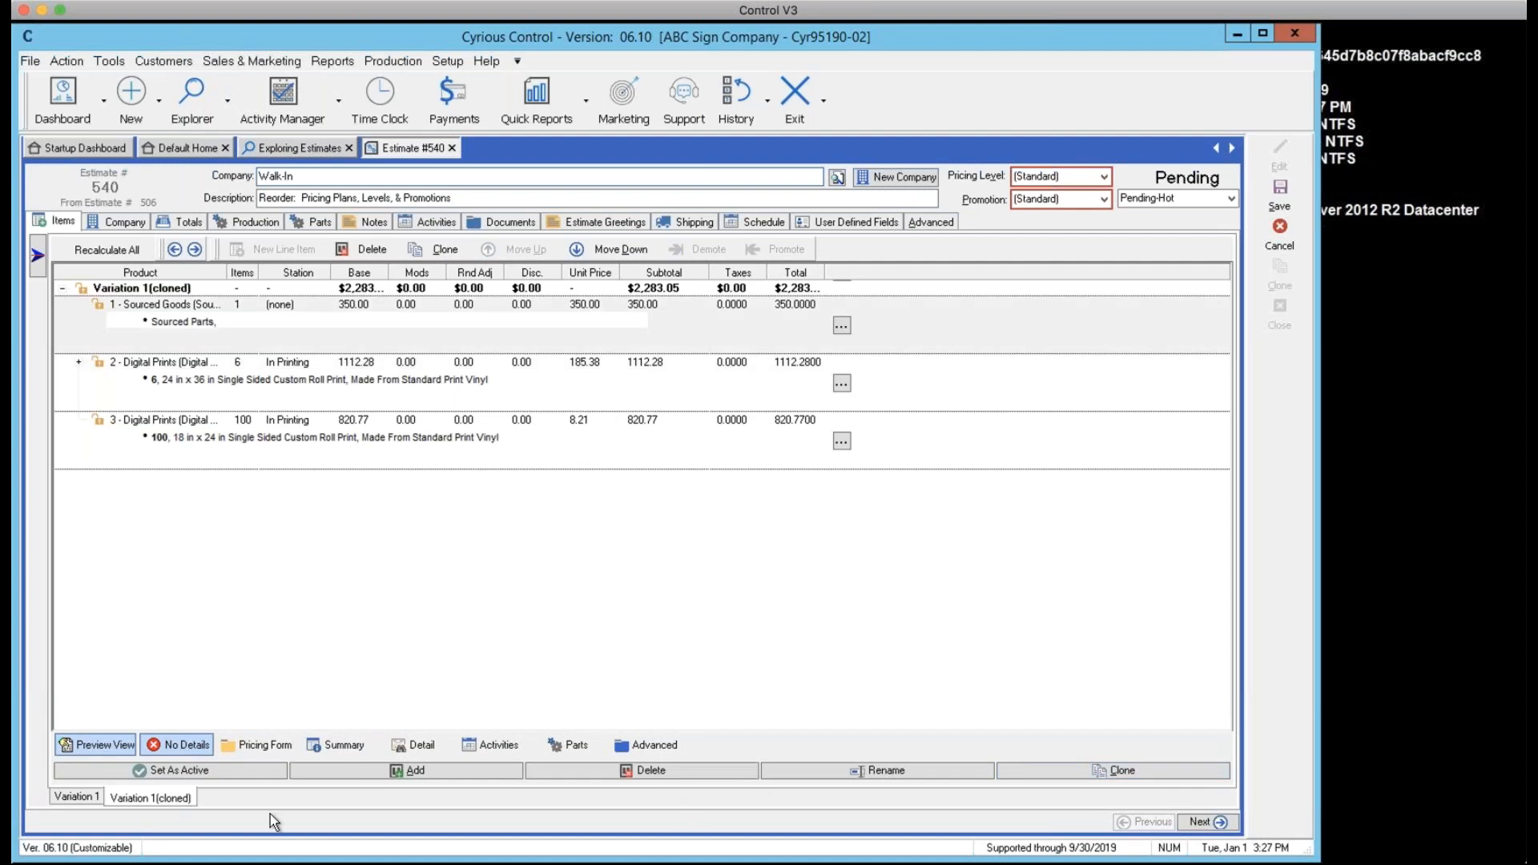
Rename the cloned variation to 'Variation 2' and open its six 24 x 36 in Digital Prints line
{"action": "right_click", "coordinate": [148, 811]}
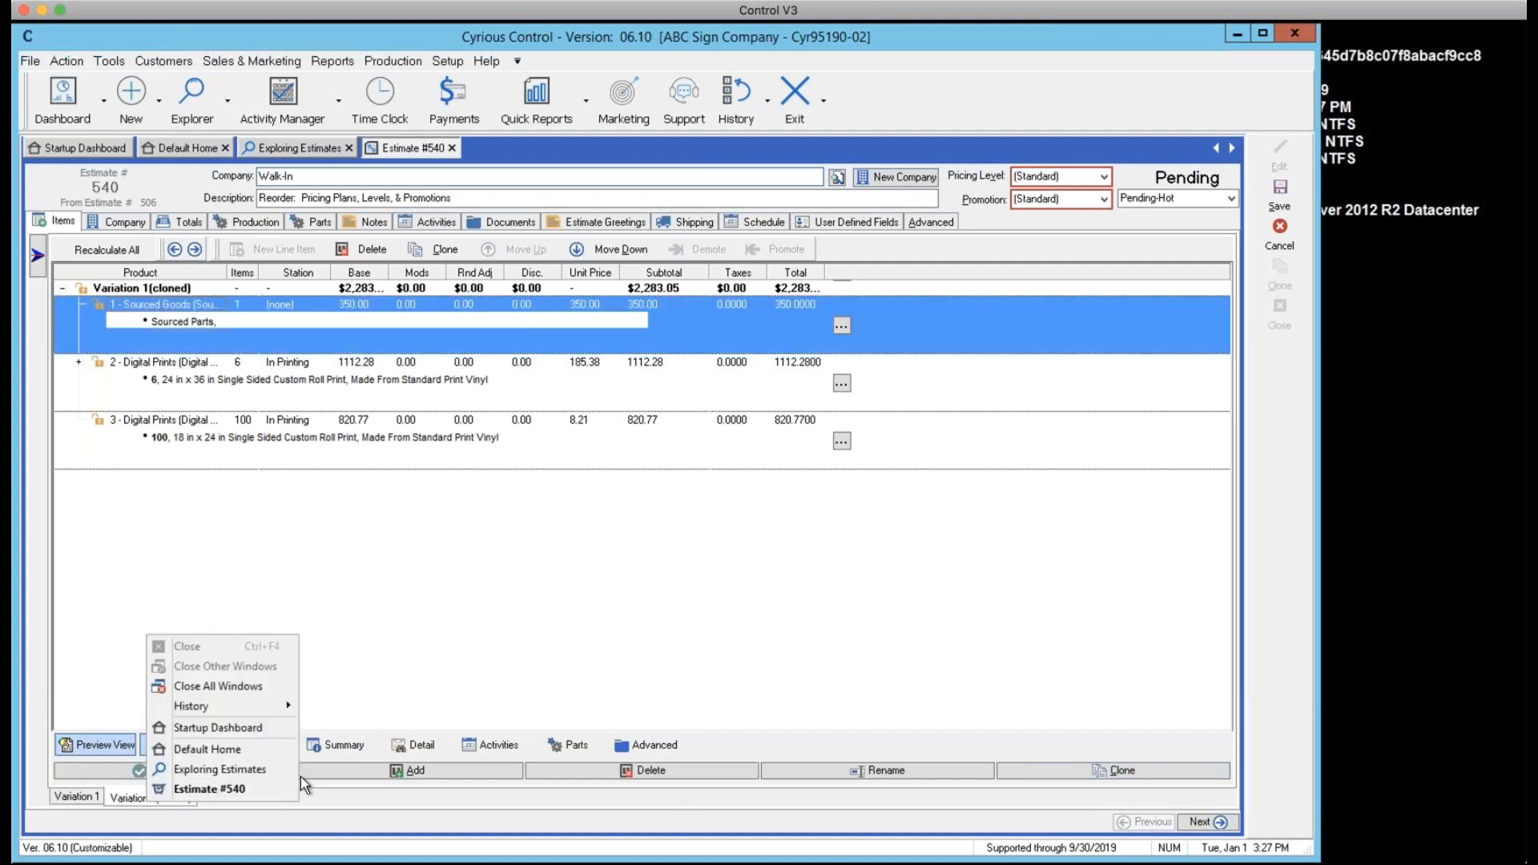
{"action": "left_click", "coordinate": [610, 658]}
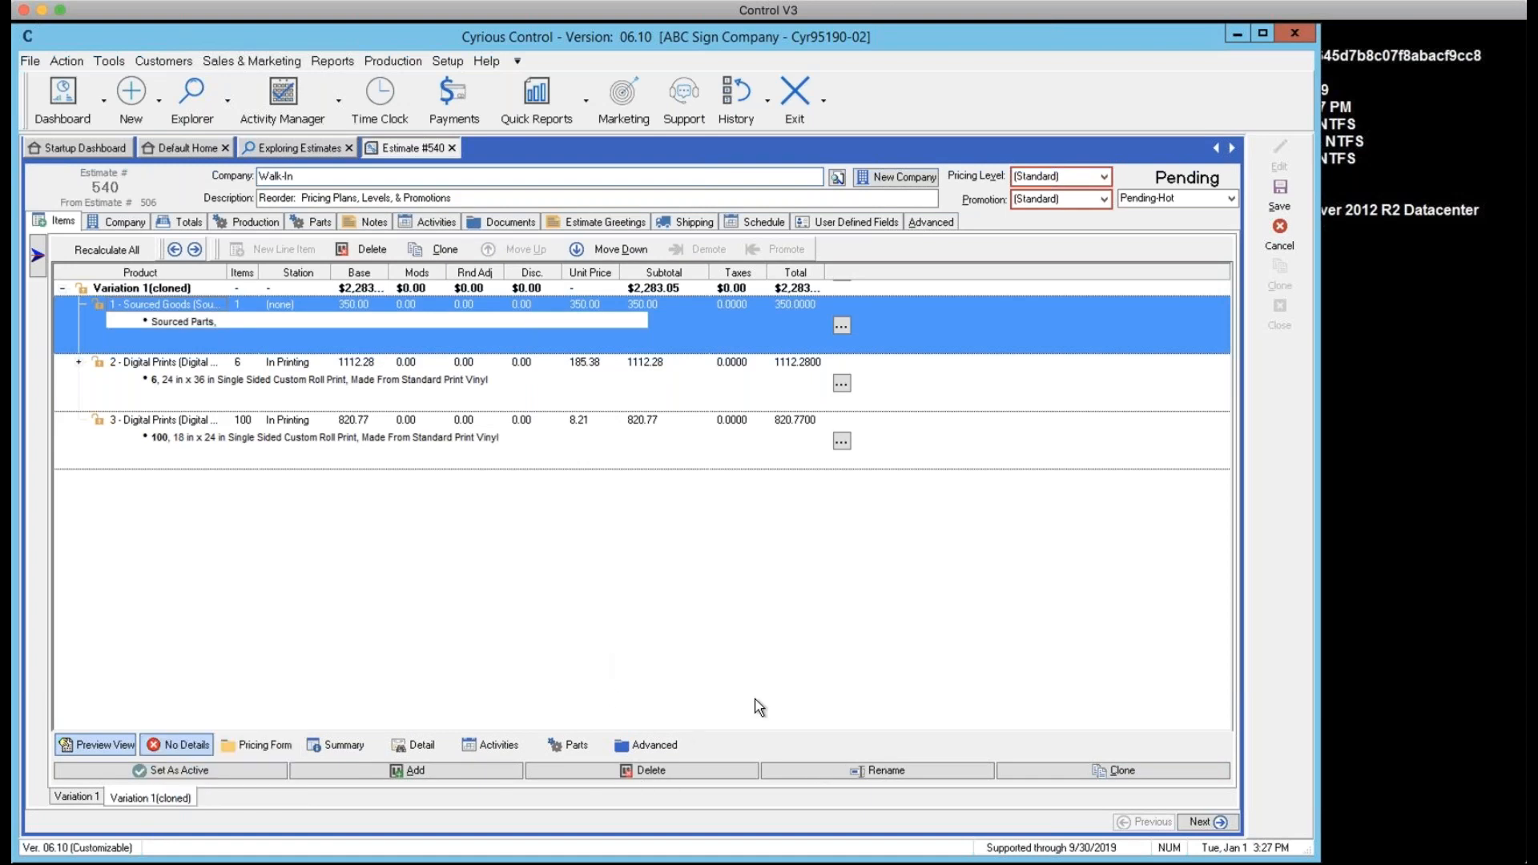
{"action": "left_click", "coordinate": [803, 767]}
{"action": "left_click", "coordinate": [865, 466]}
{"action": "key", "text": "ctrl+a"}
{"action": "type", "text": "Variatiuobns"}
{"action": "key", "text": "BackSpace"}
{"action": "key", "text": "BackSpace"}
{"action": "key", "text": "BackSpace"}
{"action": "key", "text": "BackSpace"}
{"action": "key", "text": "BackSpace"}
{"action": "key", "text": "BackSpace"}
{"action": "type", "text": "on 2"}
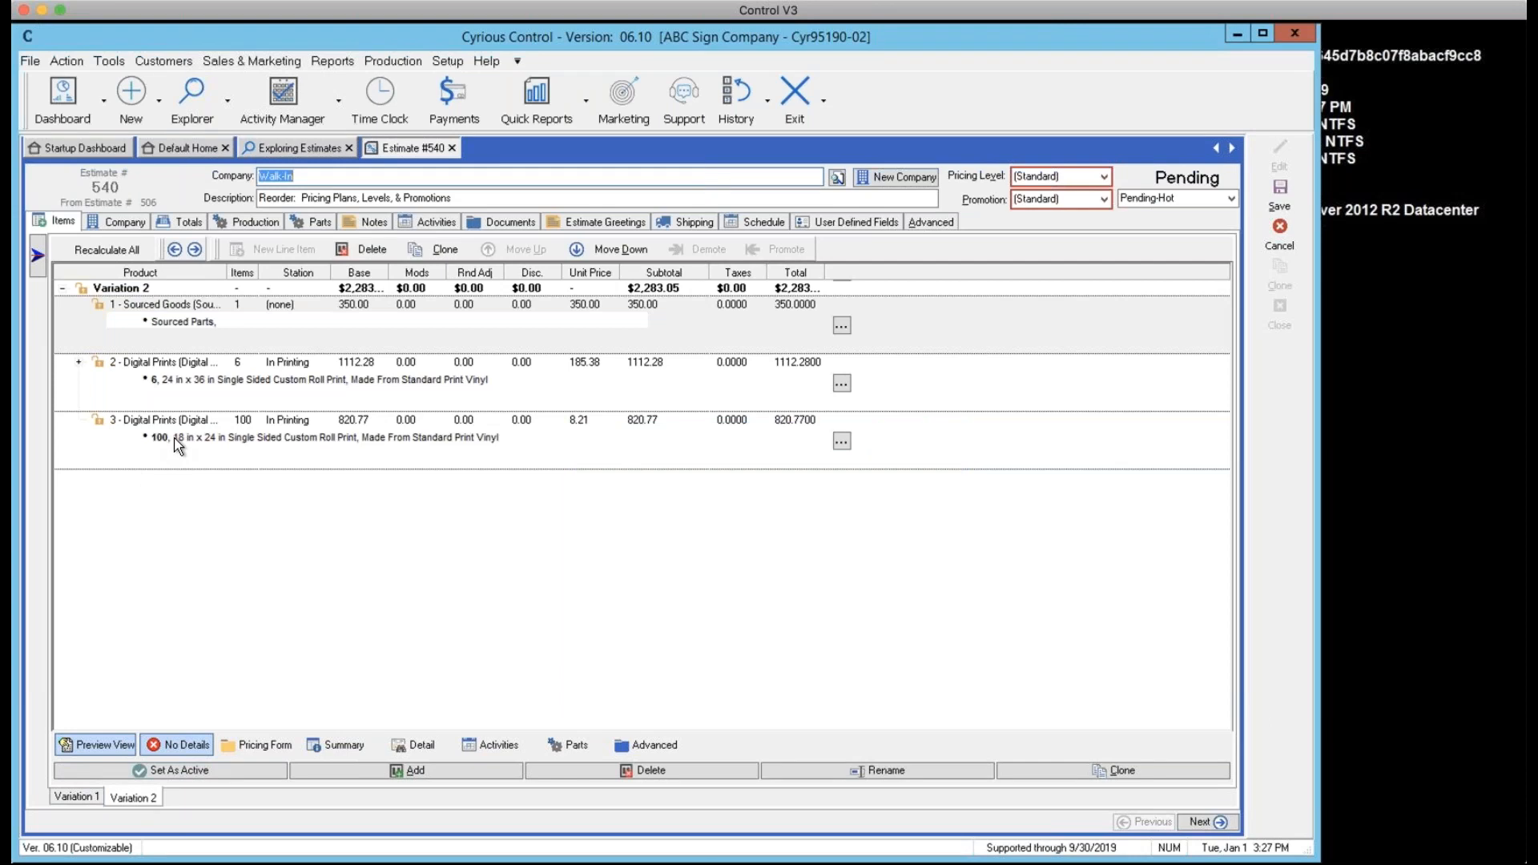
{"action": "double_click", "coordinate": [185, 387]}
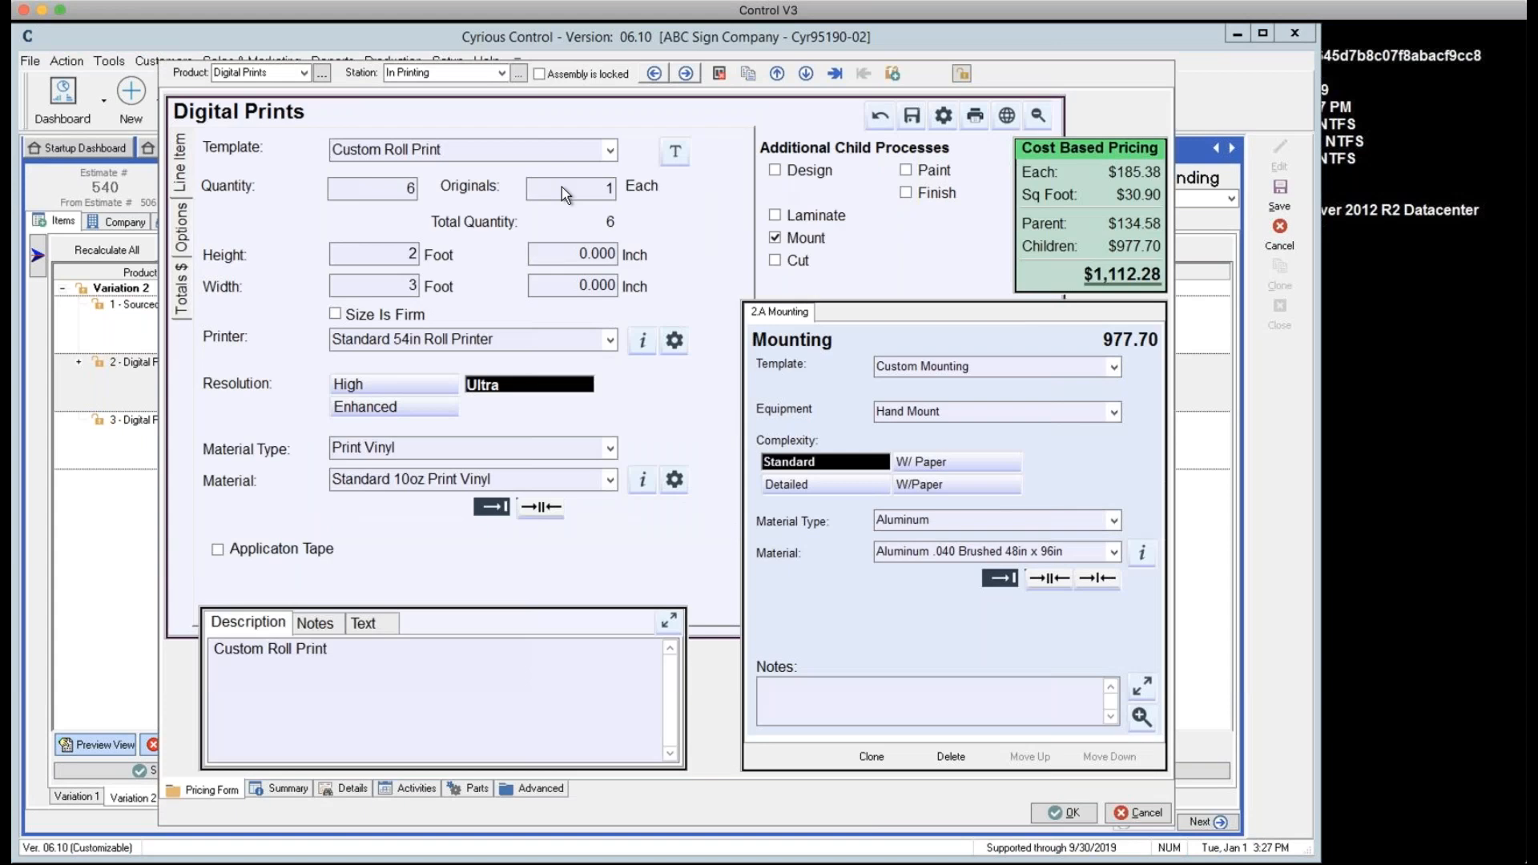
Resize the six Digital Prints to 4 ft height by 8 ft width and save the estimate
{"action": "left_click", "coordinate": [413, 254]}
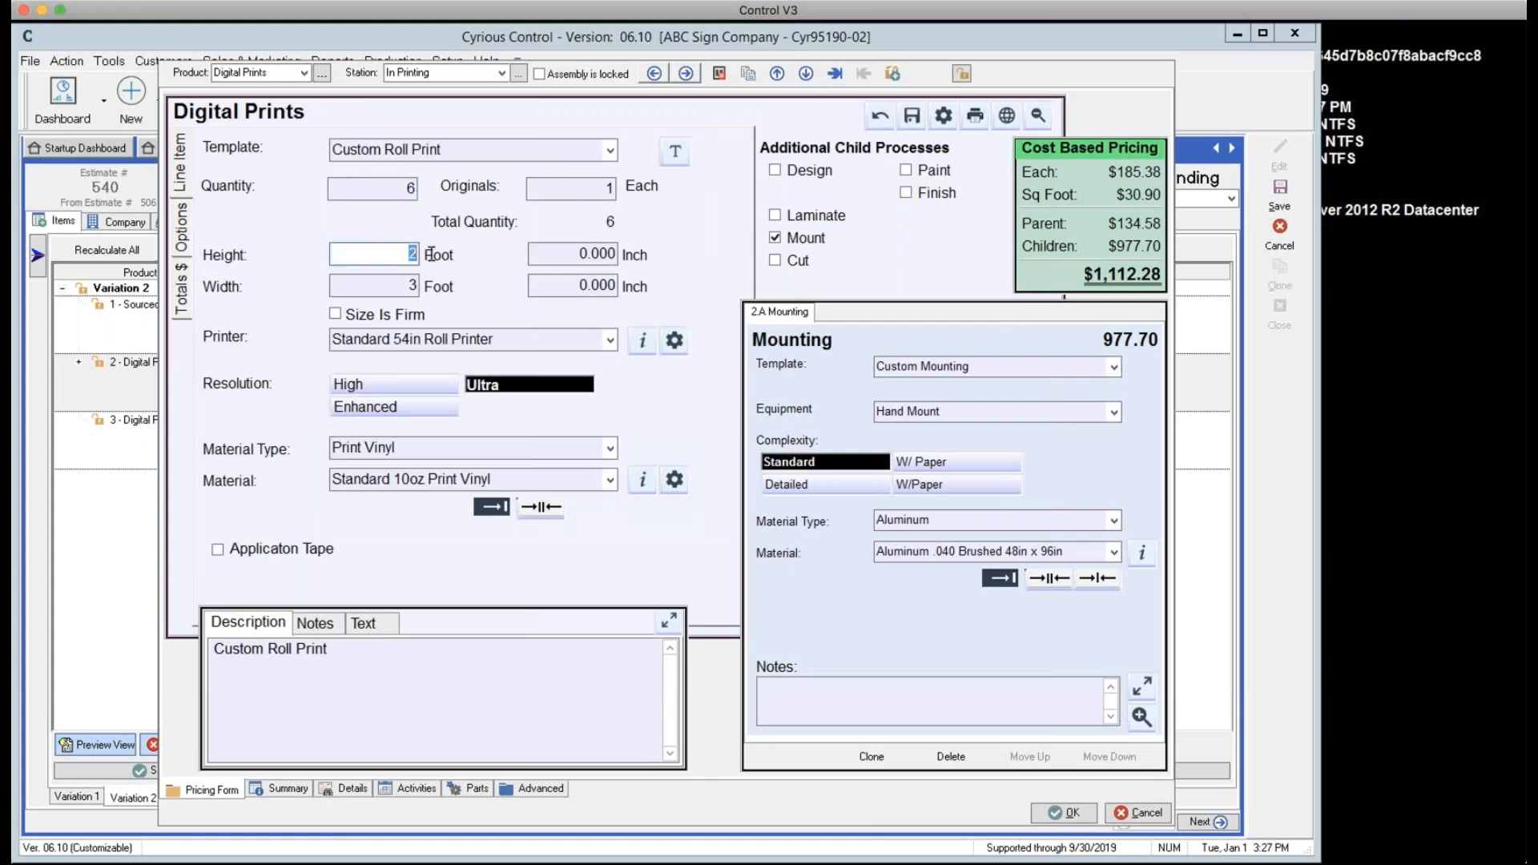
{"action": "type", "text": "4"}
{"action": "left_click", "coordinate": [383, 281]}
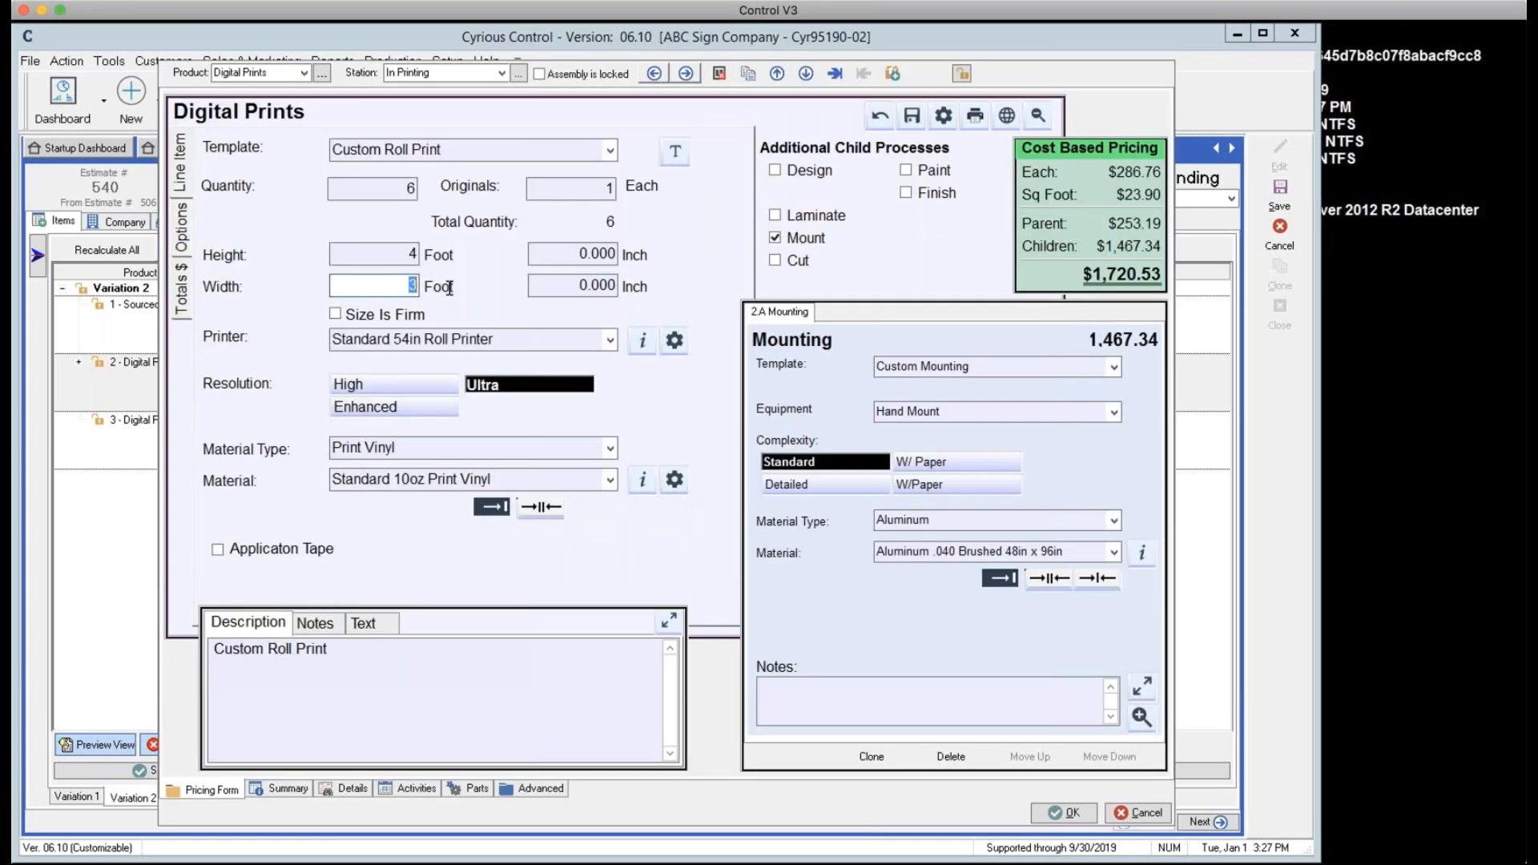
{"action": "type", "text": "8"}
{"action": "key", "text": "Tab"}
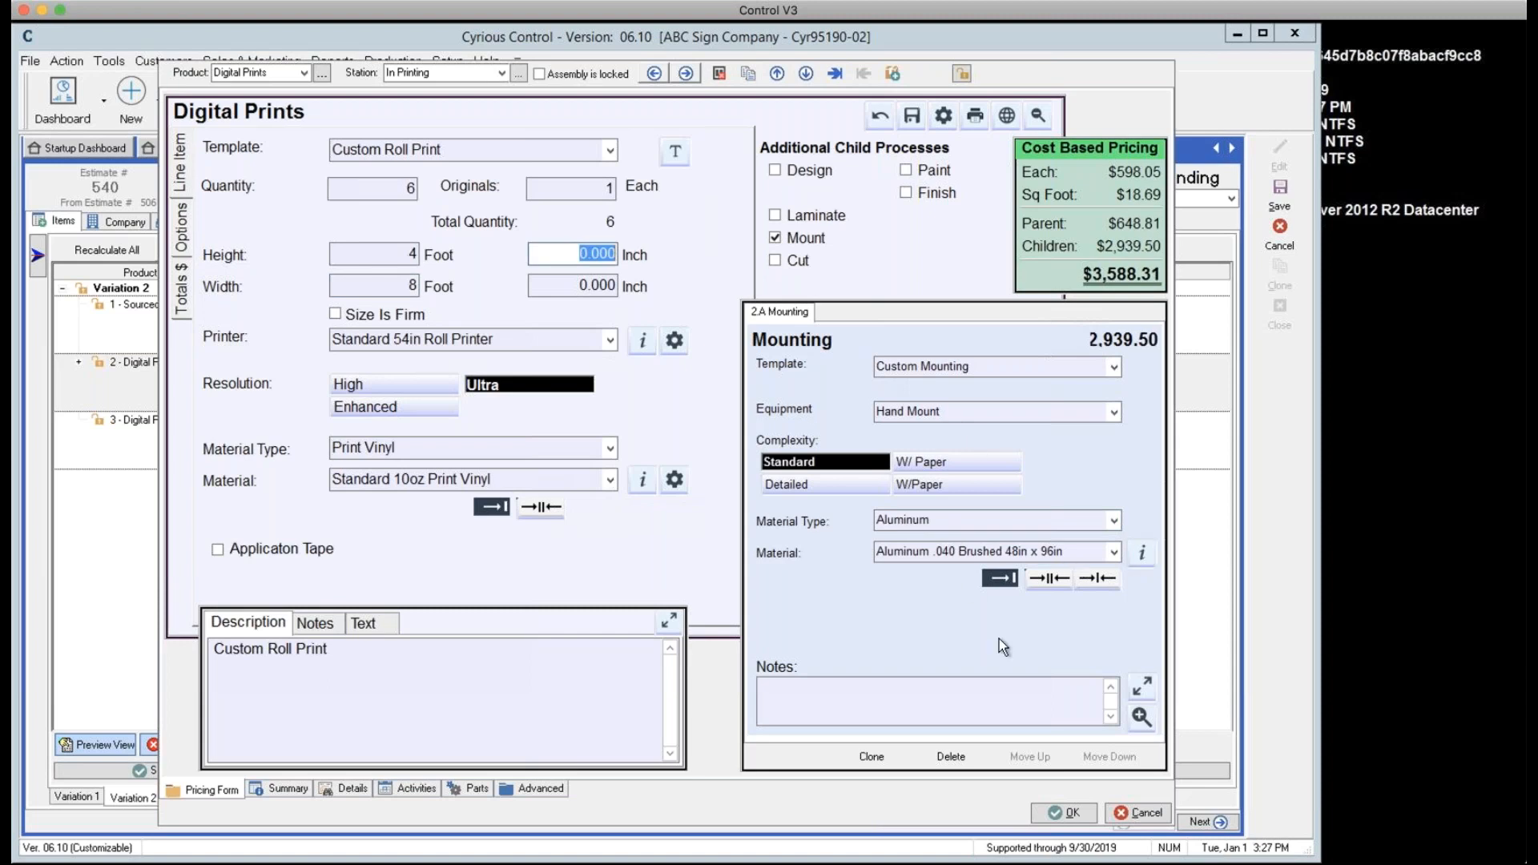
{"action": "left_click", "coordinate": [1074, 817]}
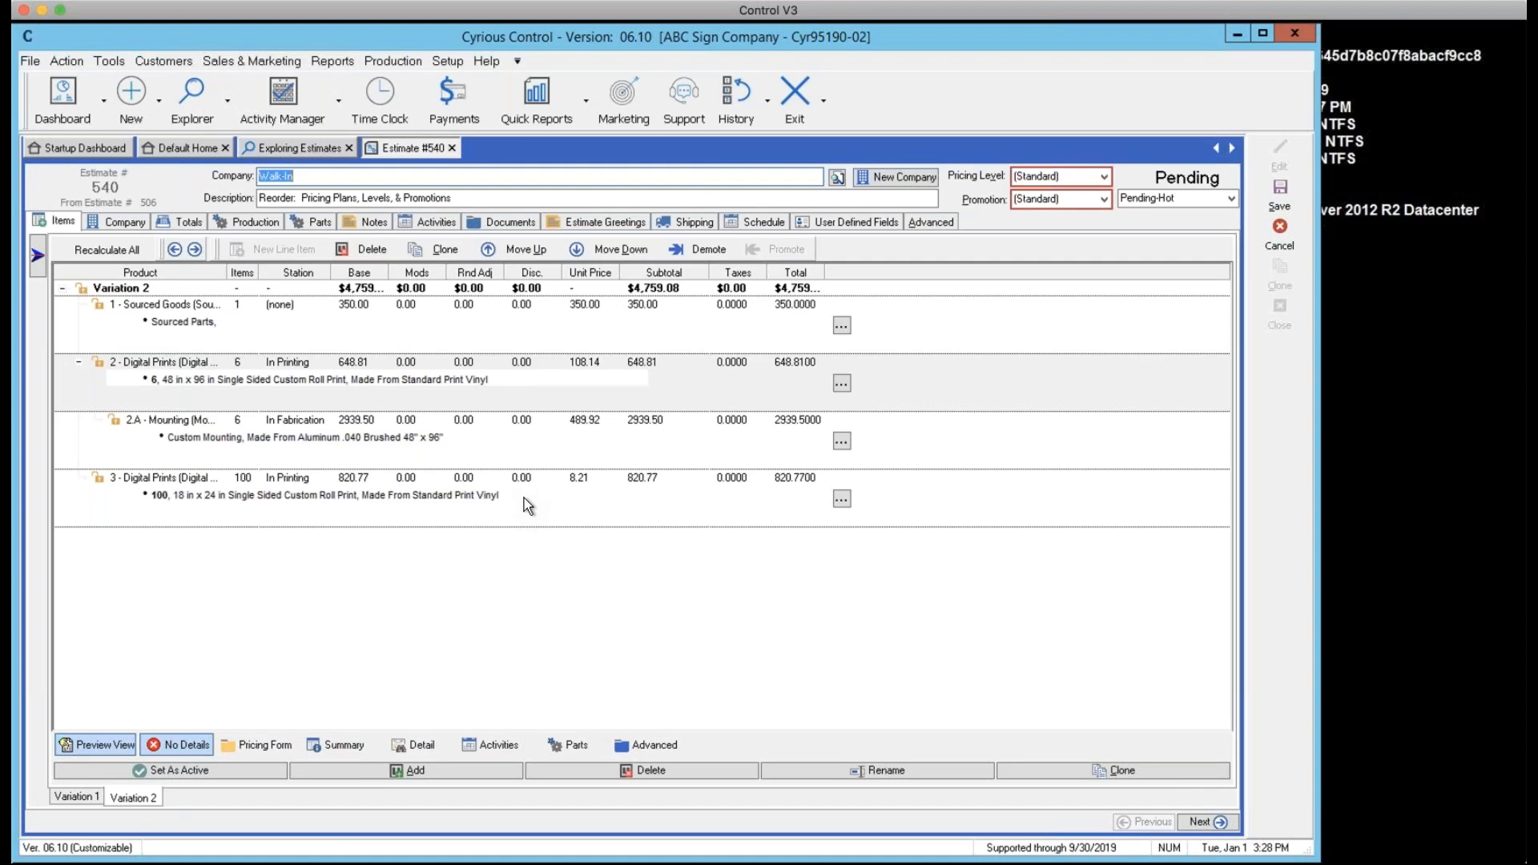
{"action": "left_click", "coordinate": [1278, 209]}
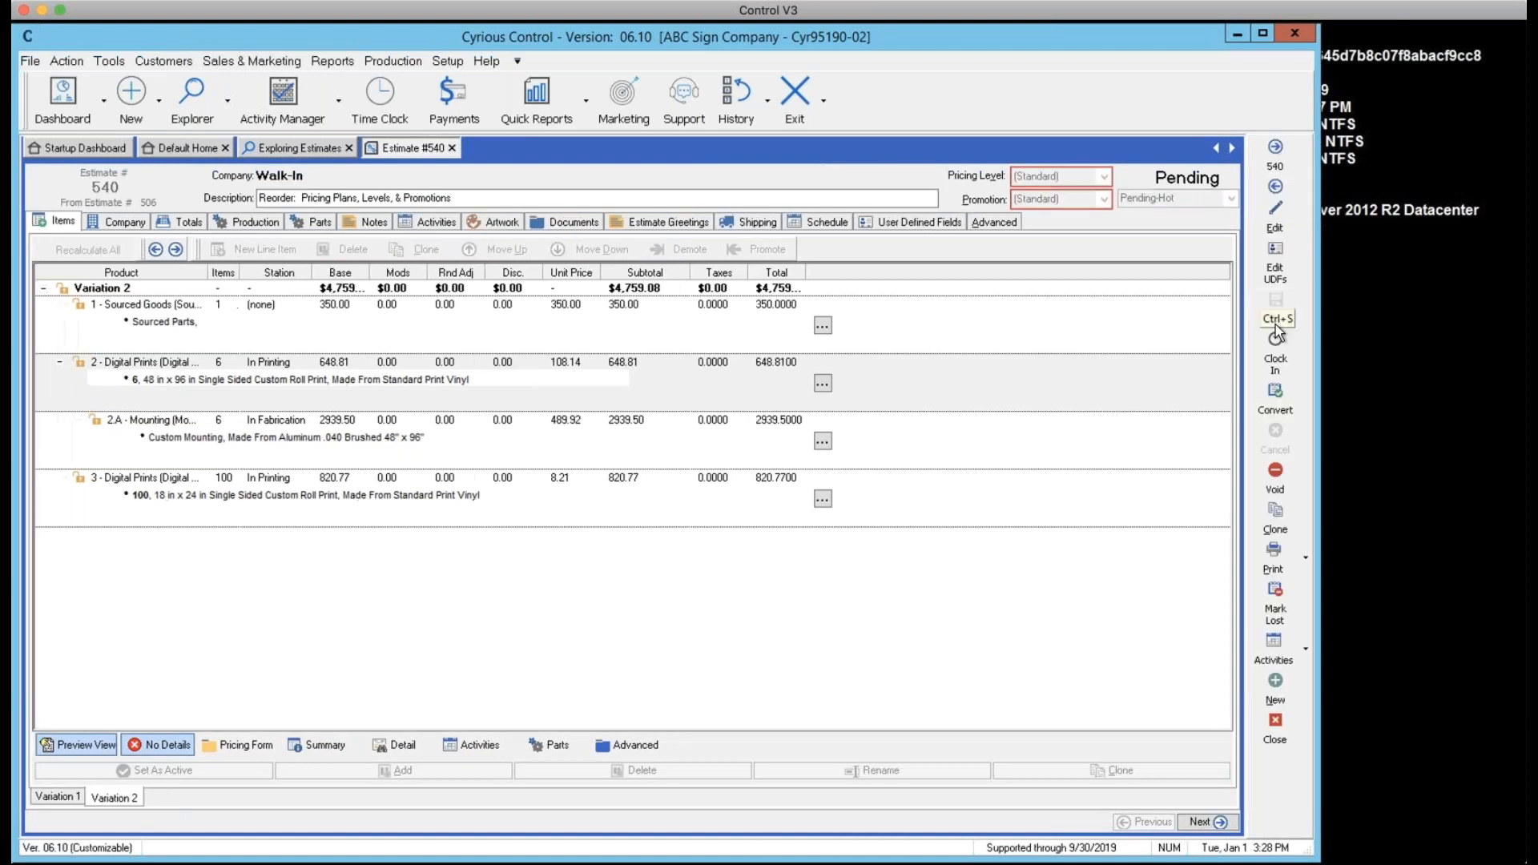
Preview the Standard Estimate report for estimate 540 on screen
{"action": "left_click", "coordinate": [1308, 564]}
{"action": "left_click", "coordinate": [1361, 547]}
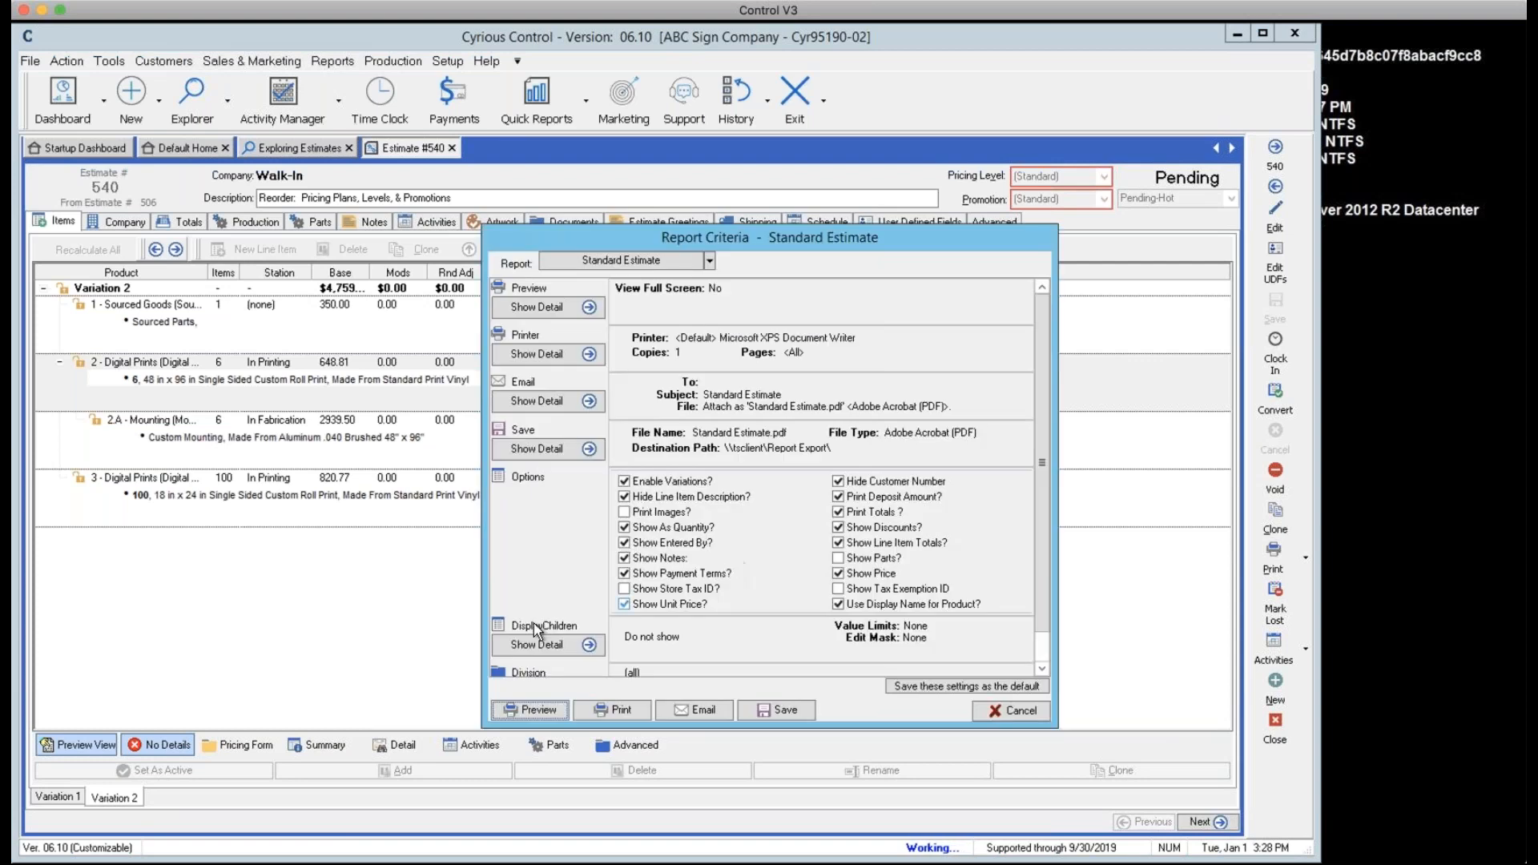
{"action": "left_click", "coordinate": [525, 706]}
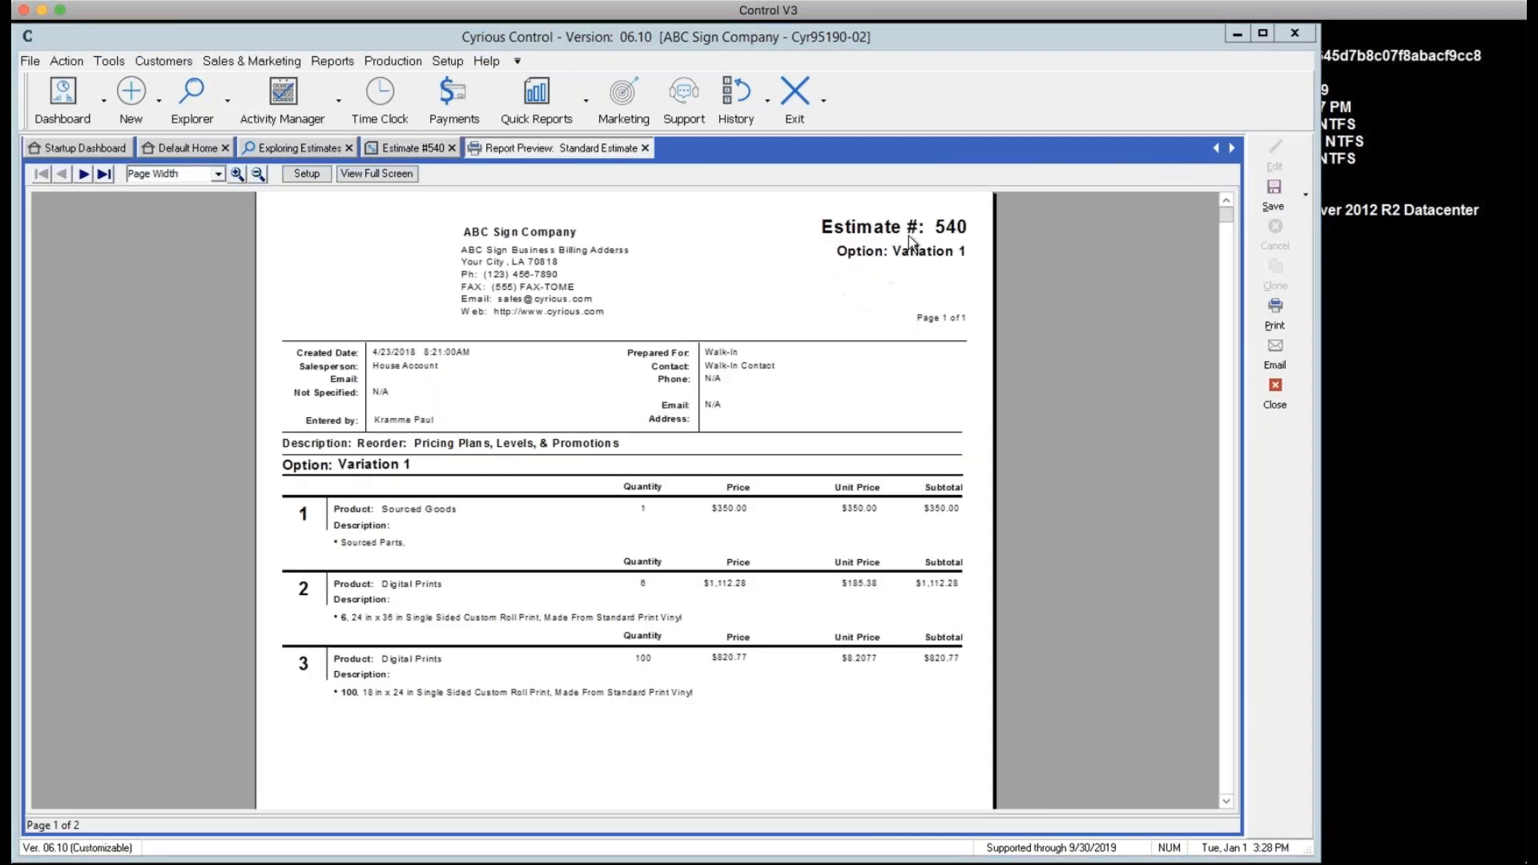
Zoom the report, review the Variation 1 and Variation 2 pages and totals, then close it
{"action": "left_click", "coordinate": [237, 175]}
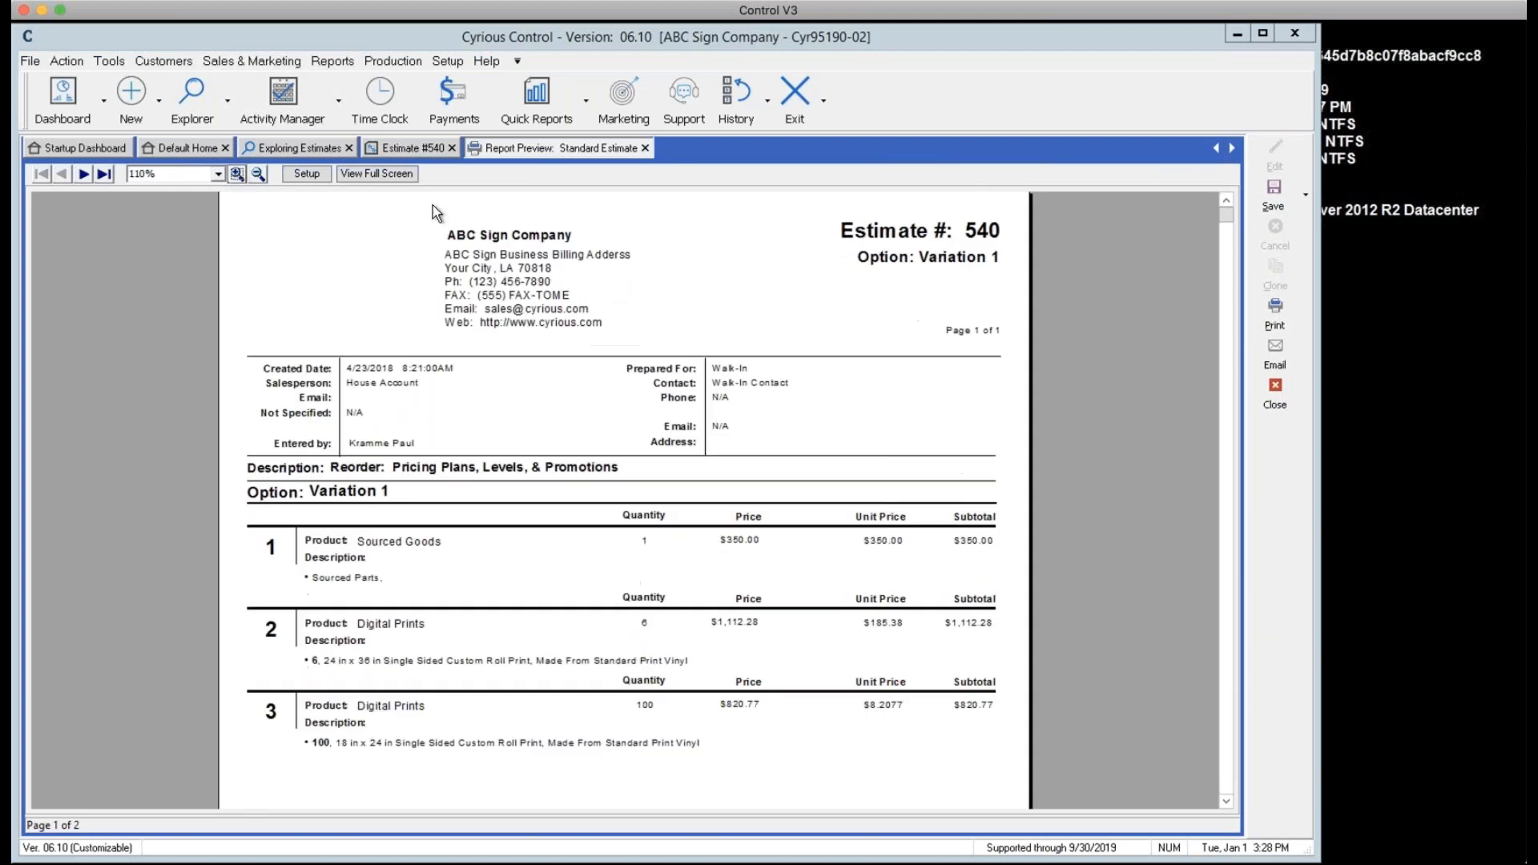
{"action": "left_click", "coordinate": [237, 174]}
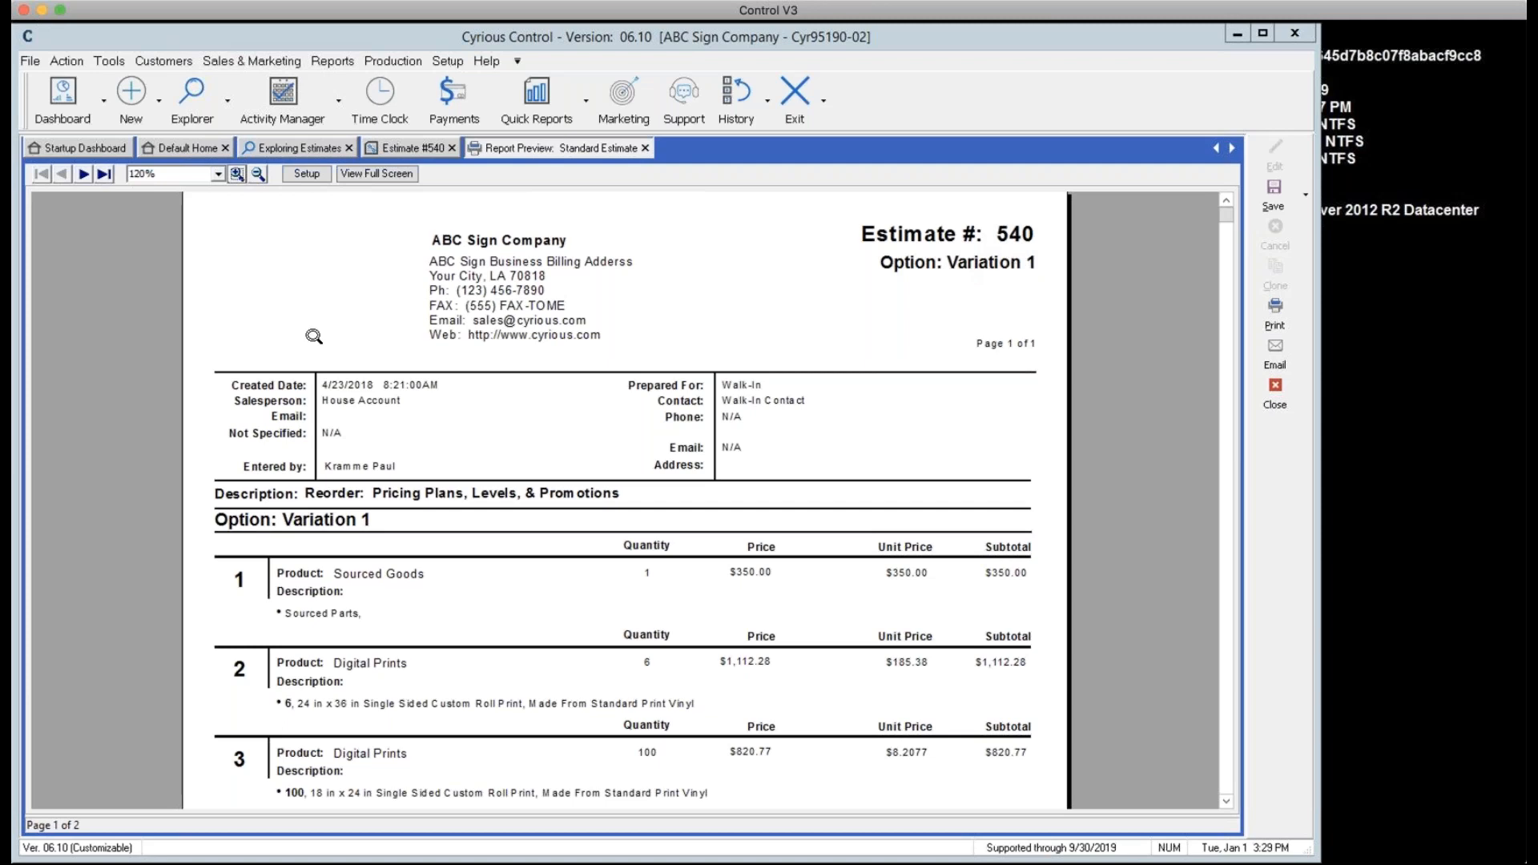
{"action": "left_click", "coordinate": [84, 174]}
{"action": "left_click", "coordinate": [83, 174]}
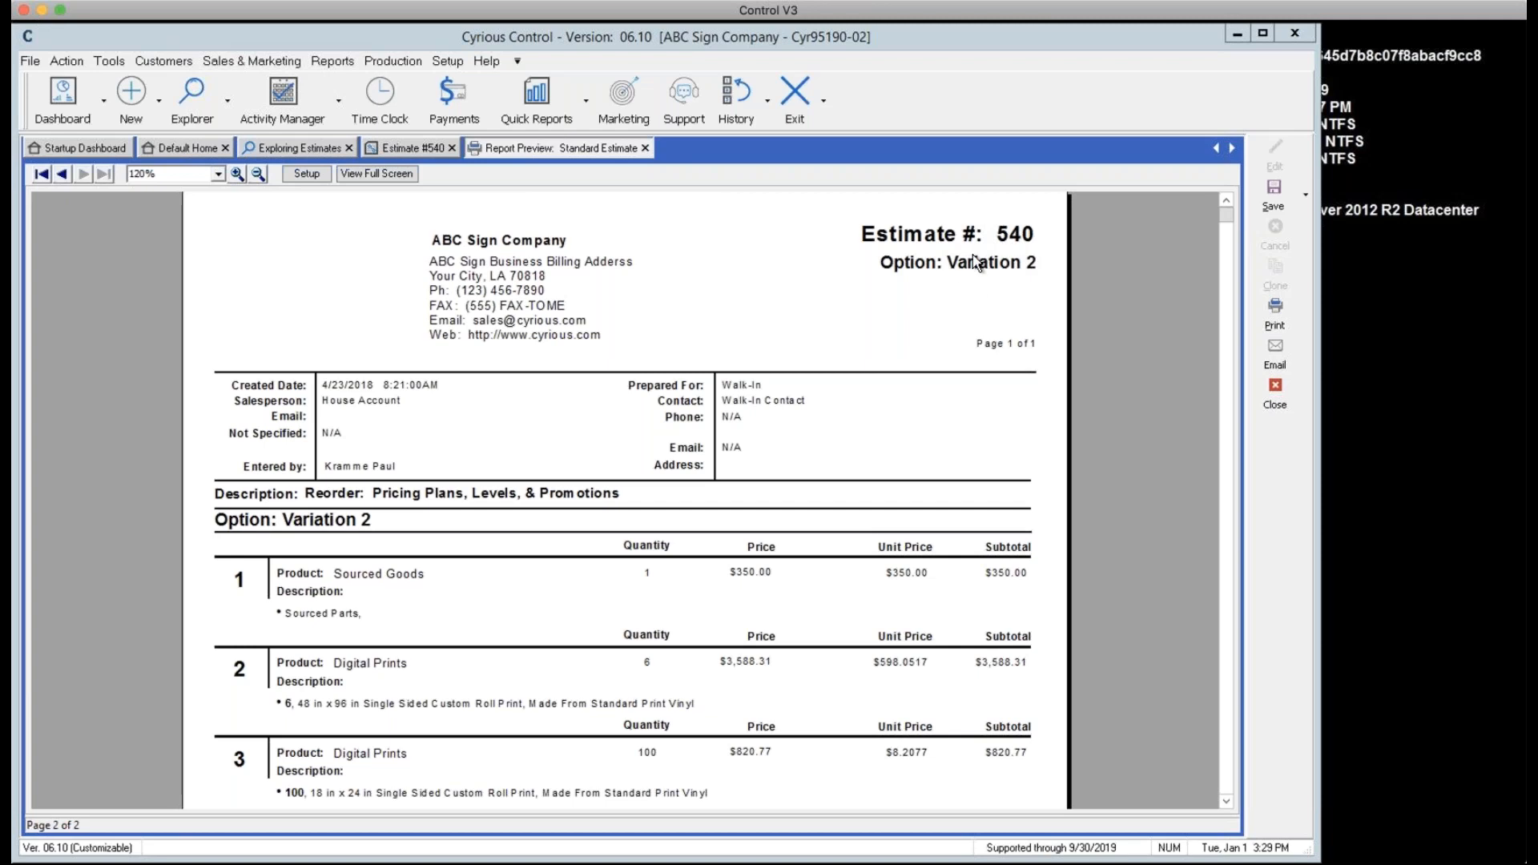
{"action": "scroll", "coordinate": [943, 276], "scroll_direction": "down", "scroll_amount": 2}
{"action": "scroll", "coordinate": [1225, 180], "scroll_direction": "up", "scroll_amount": 1}
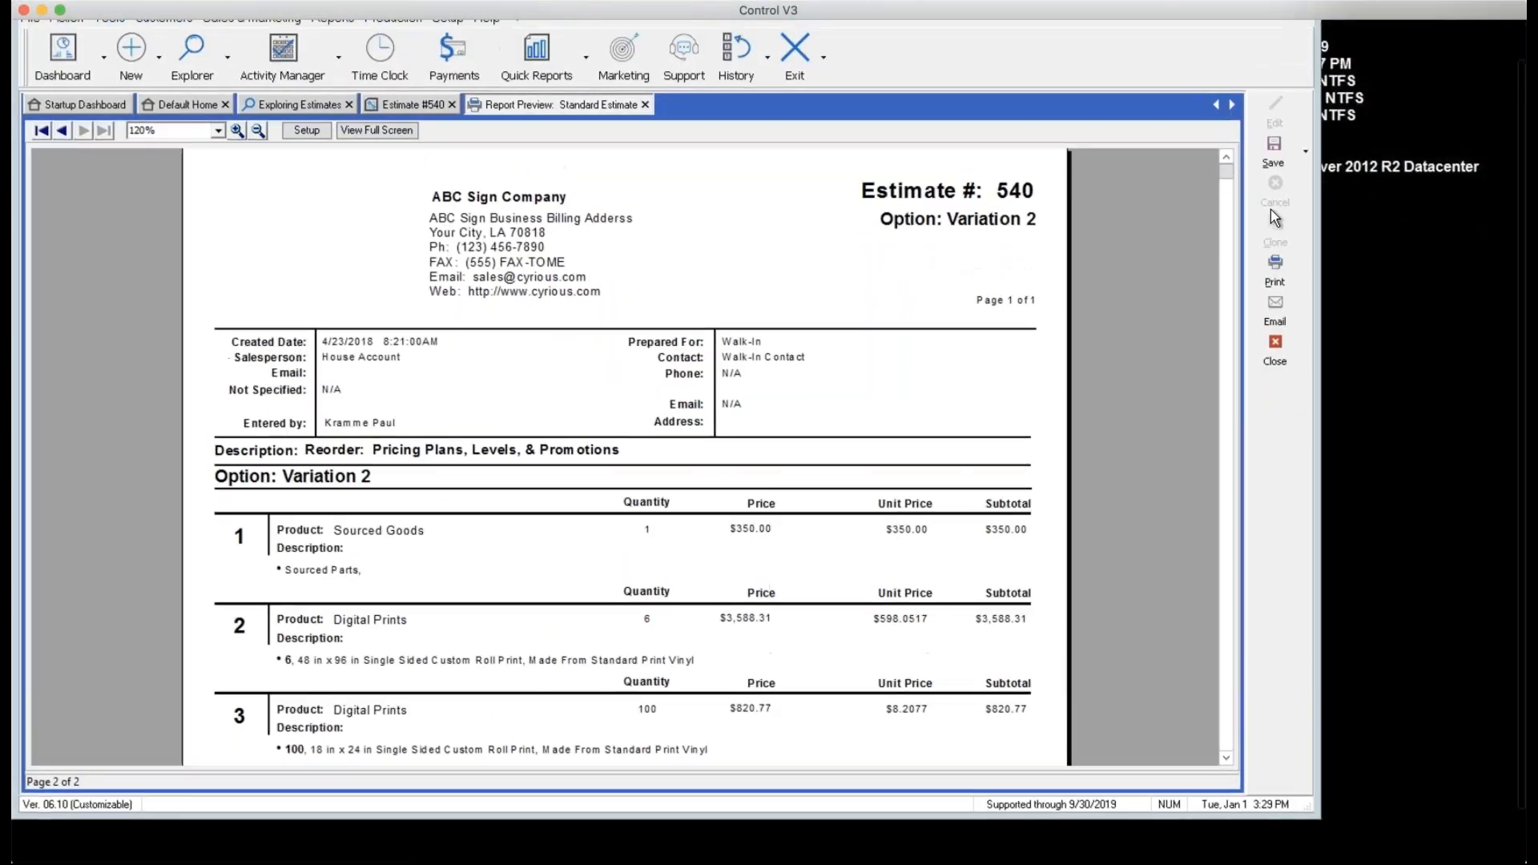
{"action": "left_click_drag", "start_coordinate": [1223, 176], "coordinate": [1283, 574]}
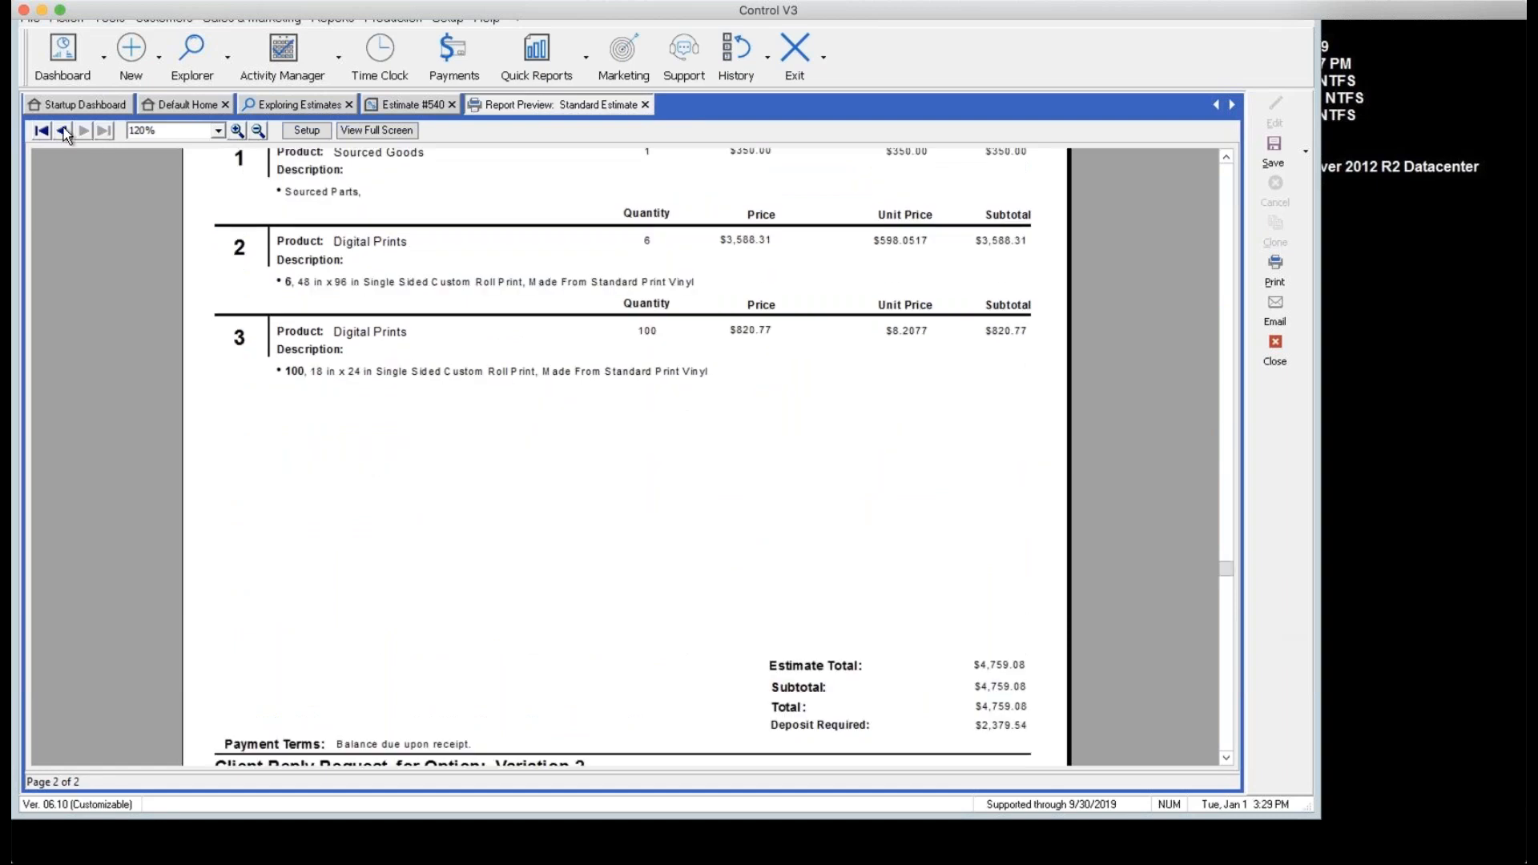
{"action": "left_click", "coordinate": [64, 131]}
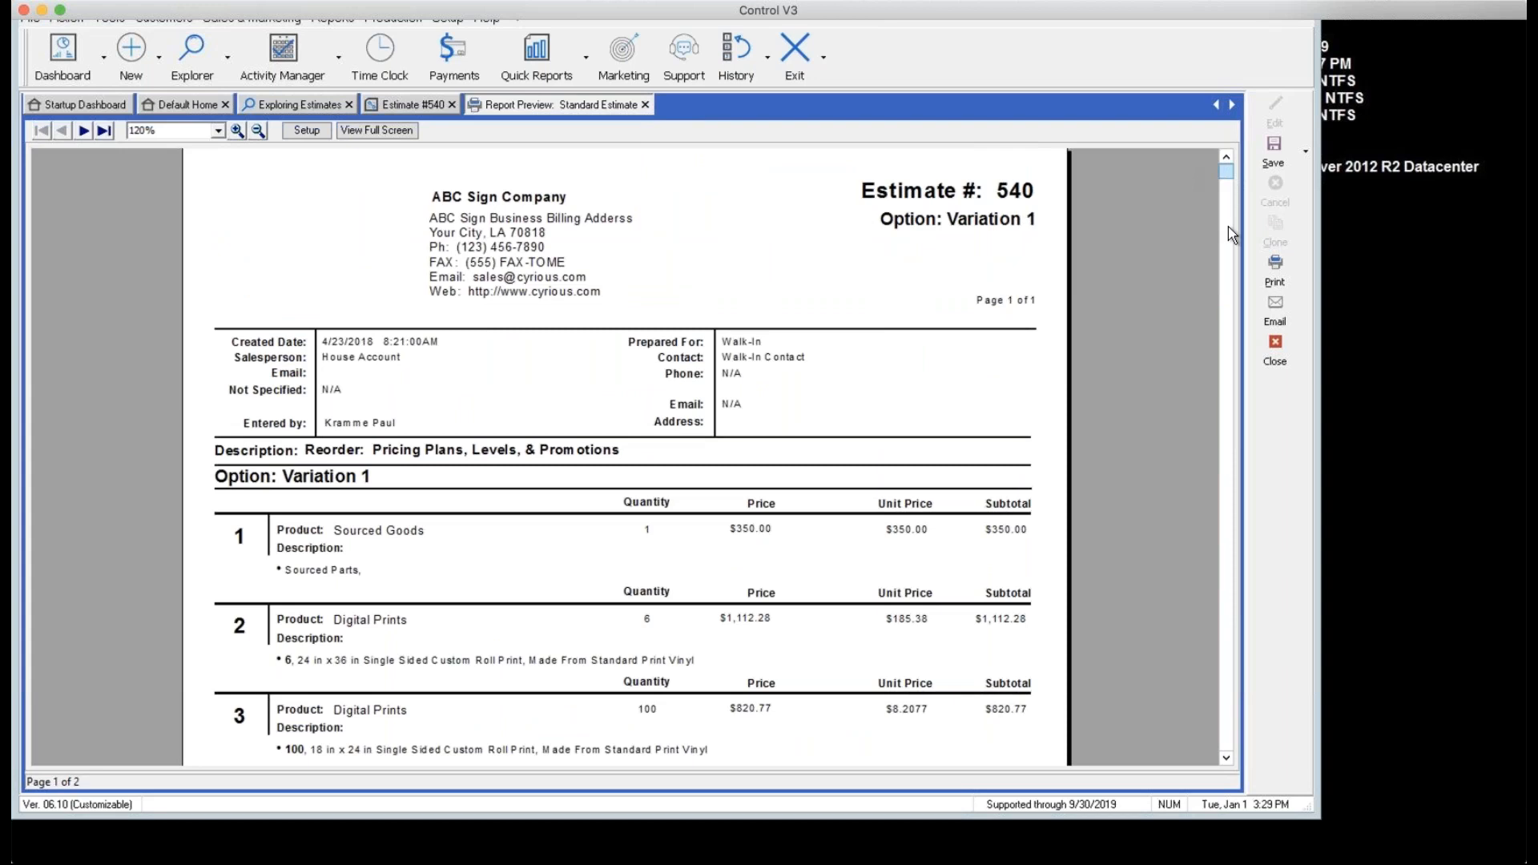
{"action": "left_click_drag", "start_coordinate": [1228, 227], "coordinate": [1263, 602]}
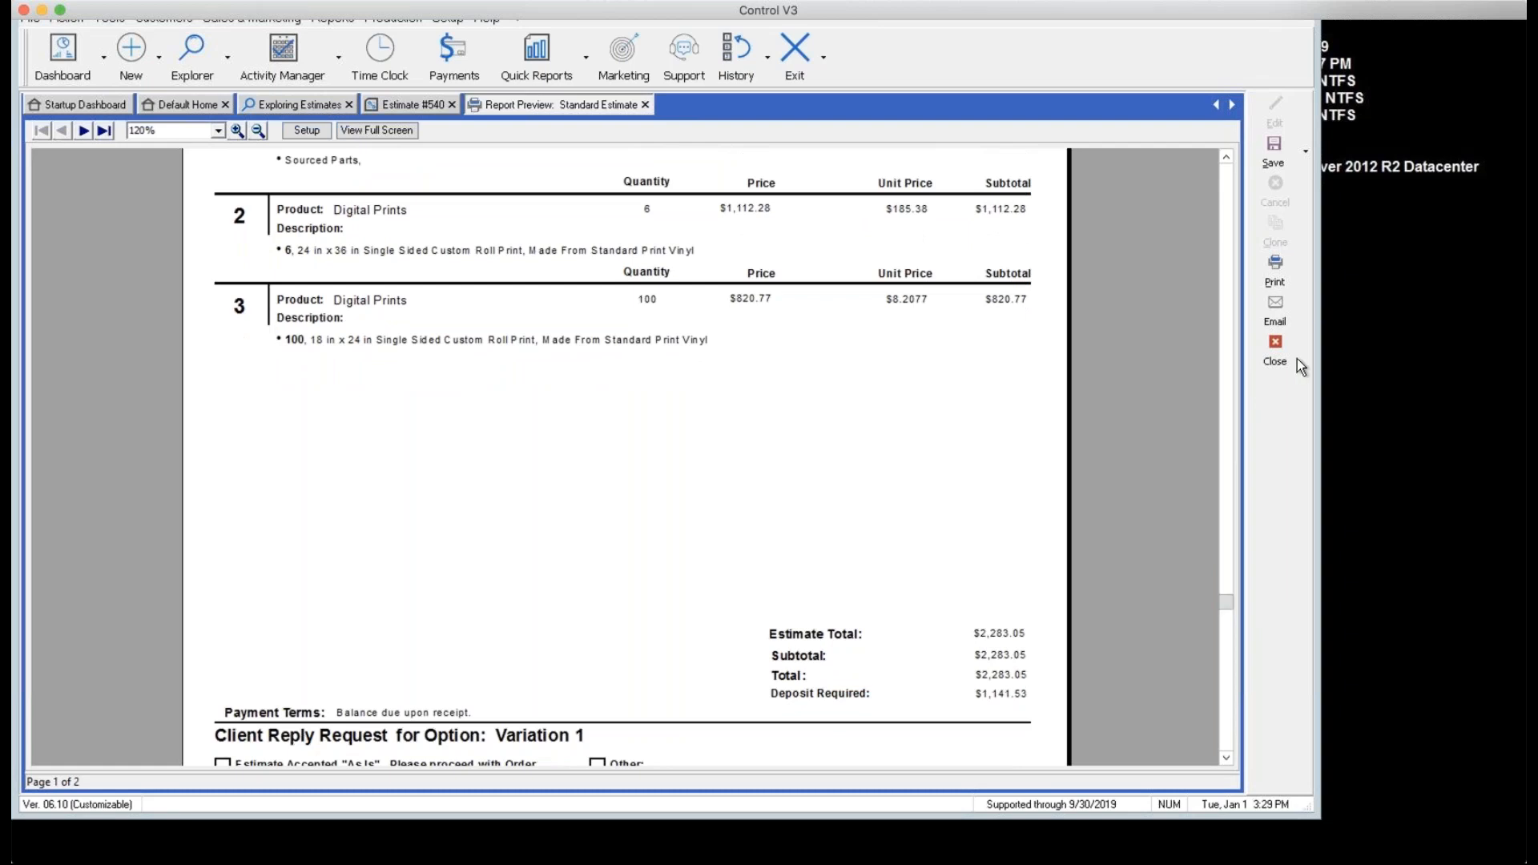
{"action": "left_click", "coordinate": [1276, 360]}
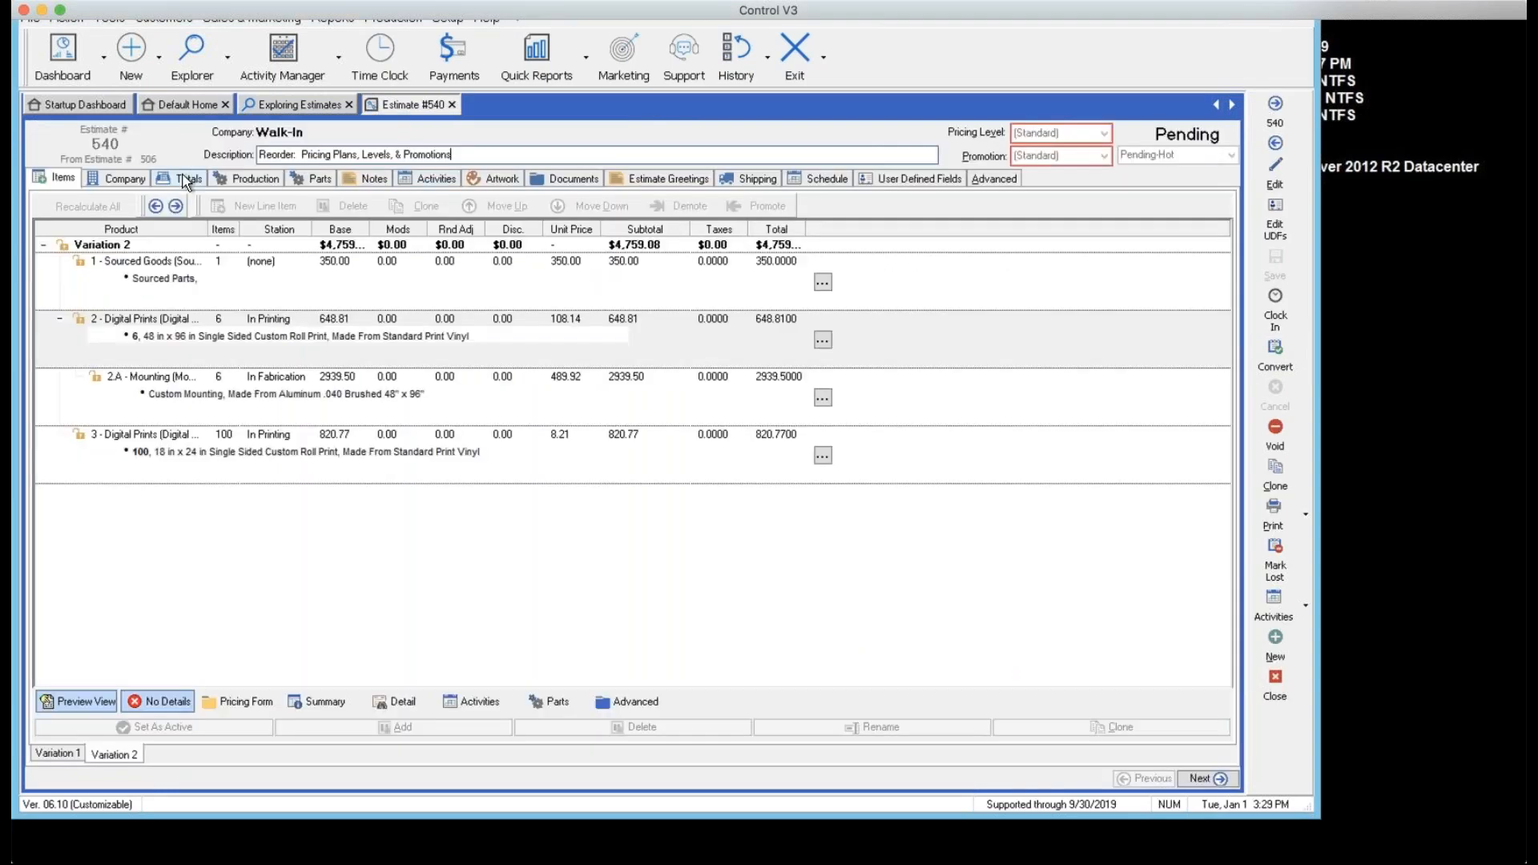
Show estimate 540's totals ($2,283.05 order total) and put it into edit mode
{"action": "left_click", "coordinate": [186, 181]}
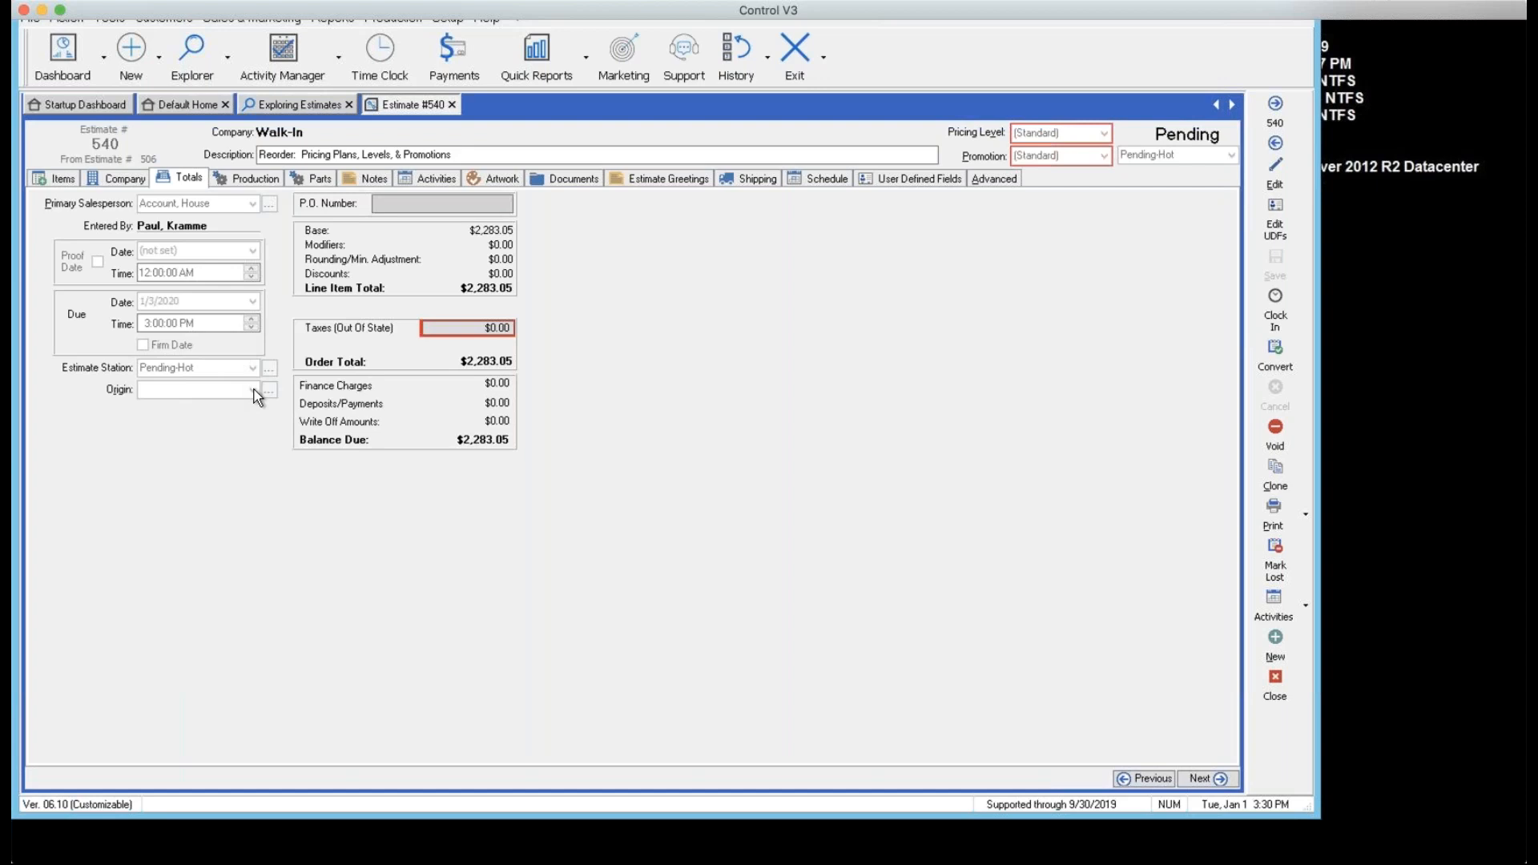
{"action": "left_click", "coordinate": [1272, 171]}
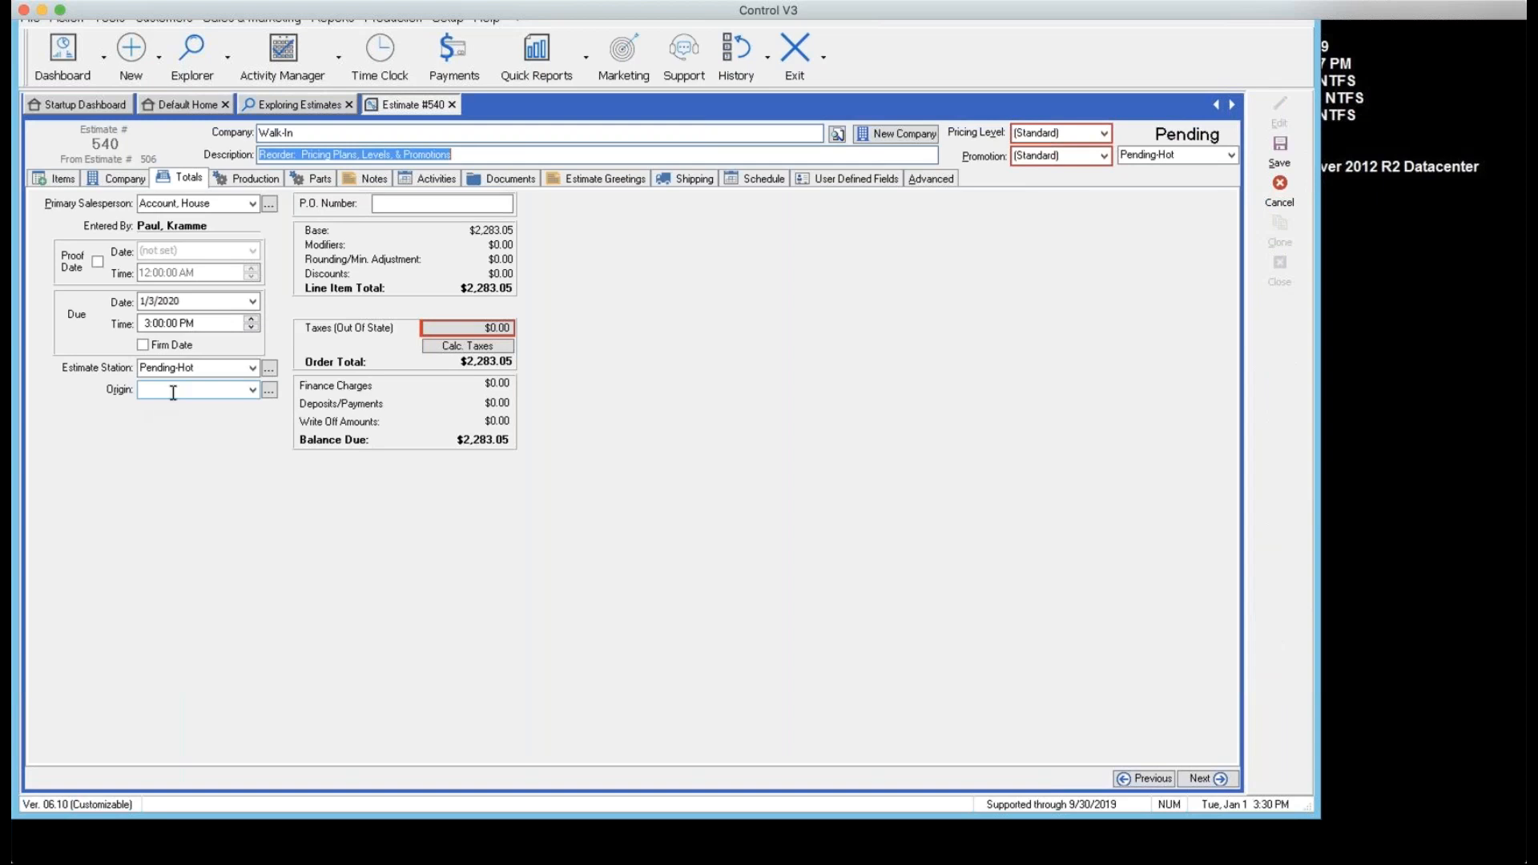
Set the estimate's Origin to Referral and save it
{"action": "left_click", "coordinate": [252, 392]}
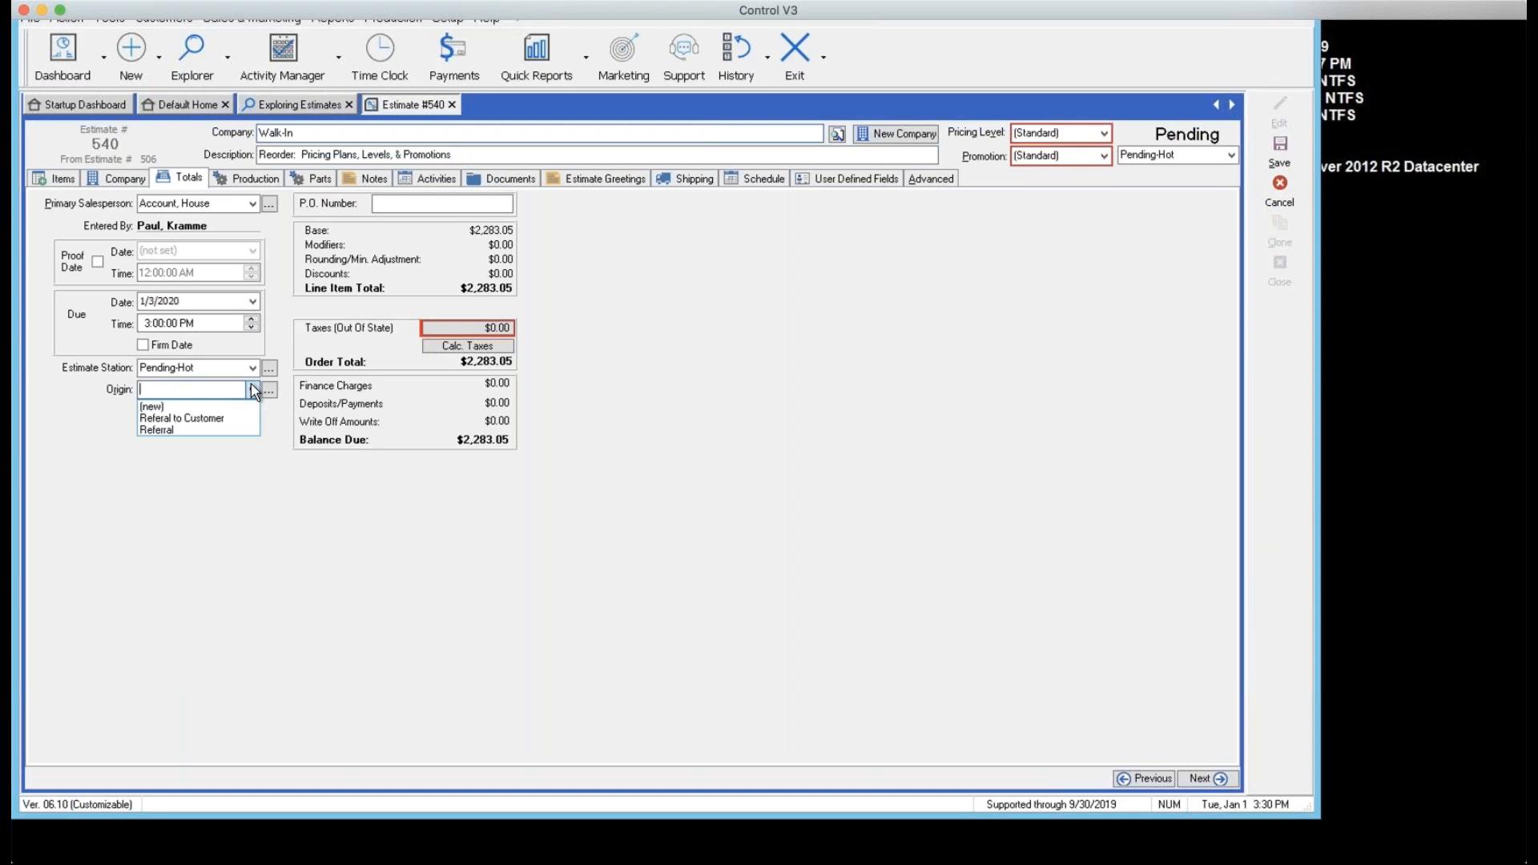
{"action": "left_click", "coordinate": [207, 431]}
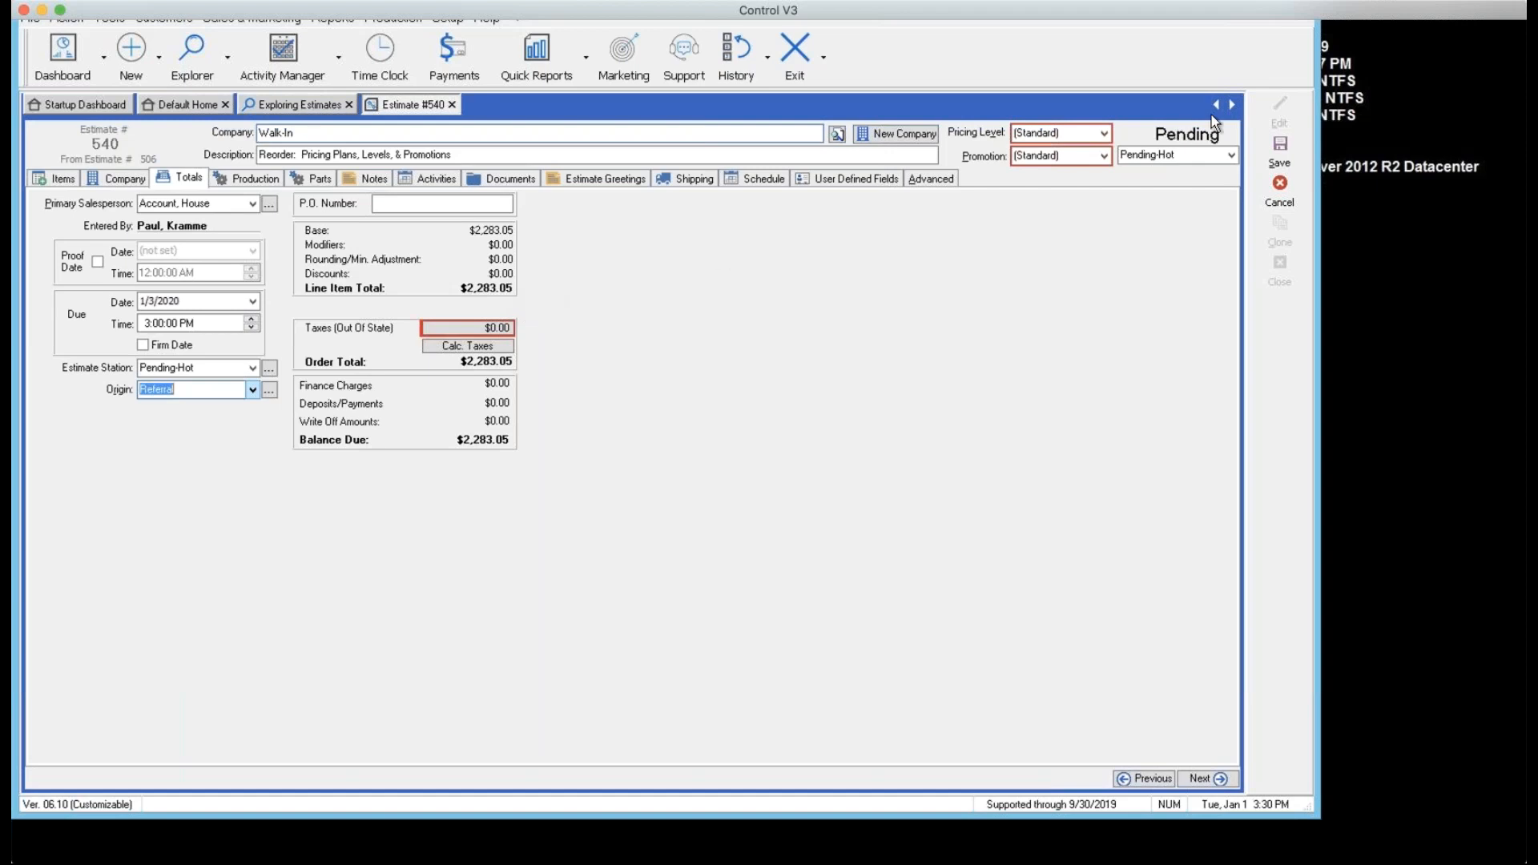
{"action": "left_click", "coordinate": [1280, 149]}
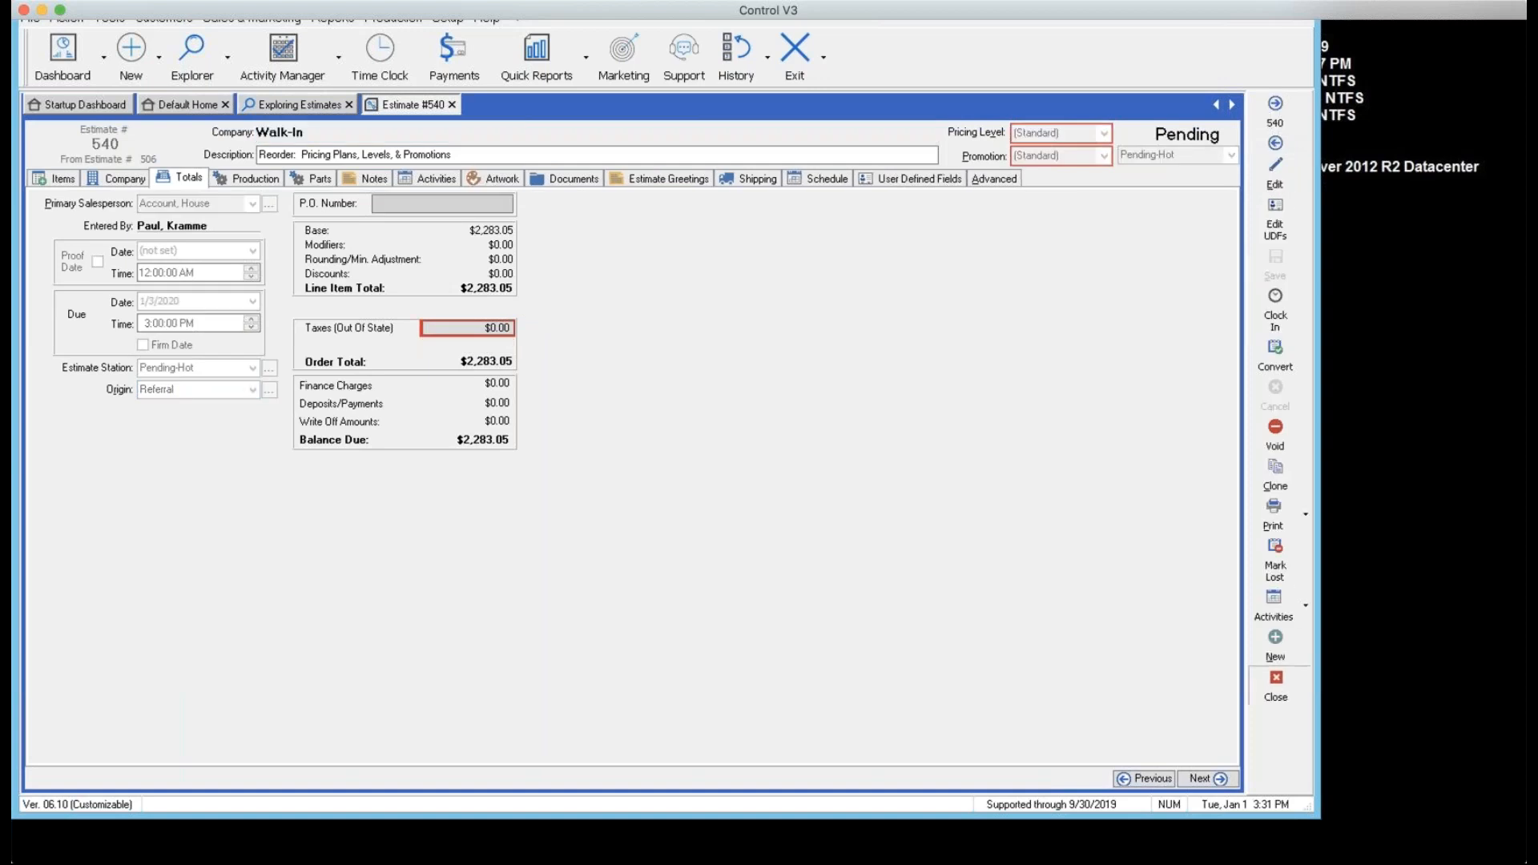
Close estimate 540 and switch the explorer from orders to View Estimate
{"action": "left_click", "coordinate": [1269, 678]}
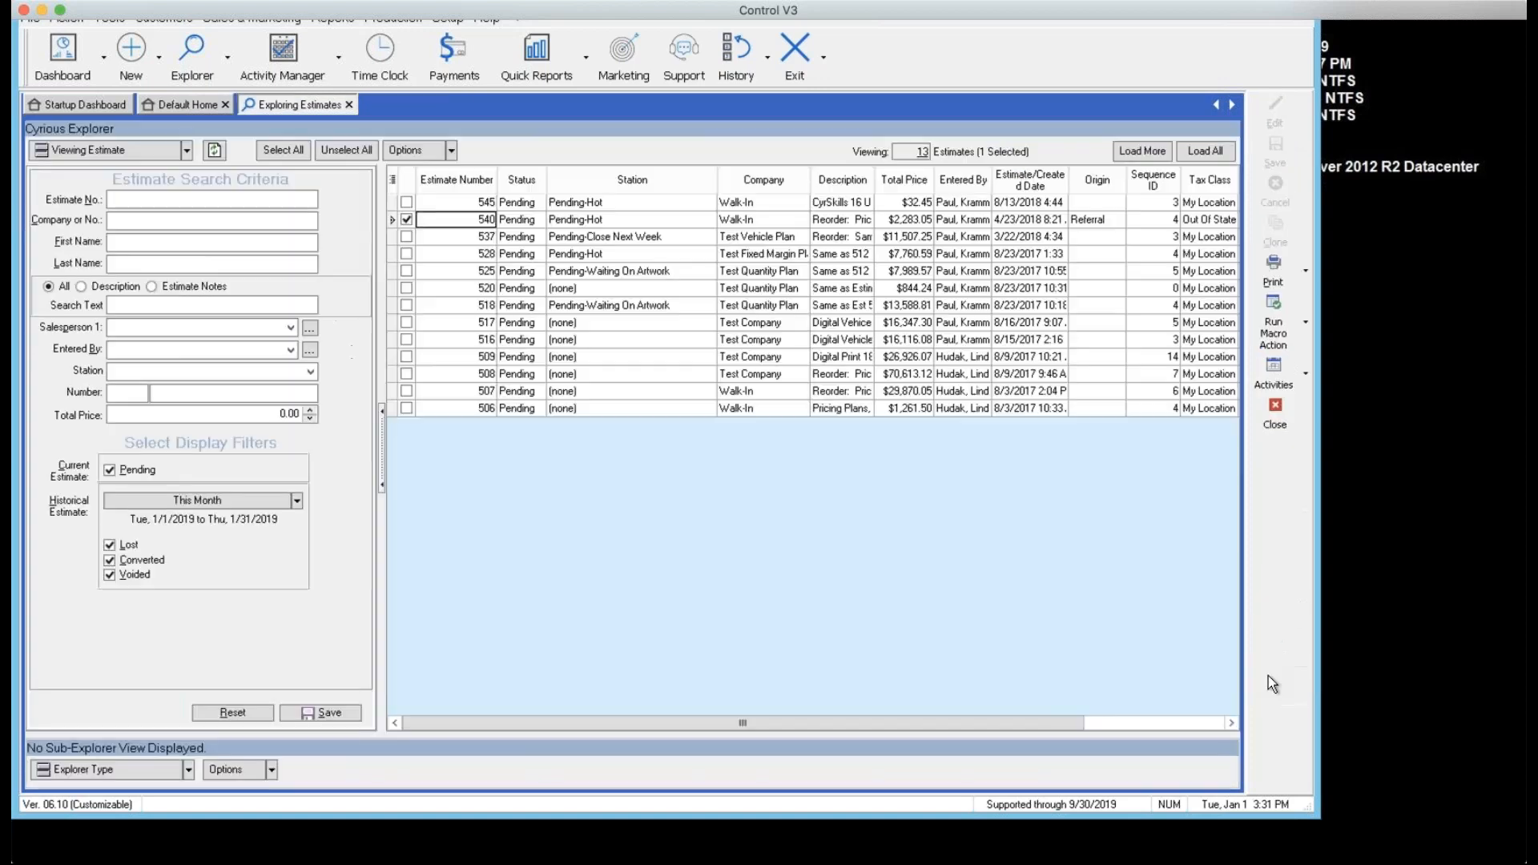
{"action": "left_click", "coordinate": [1281, 425]}
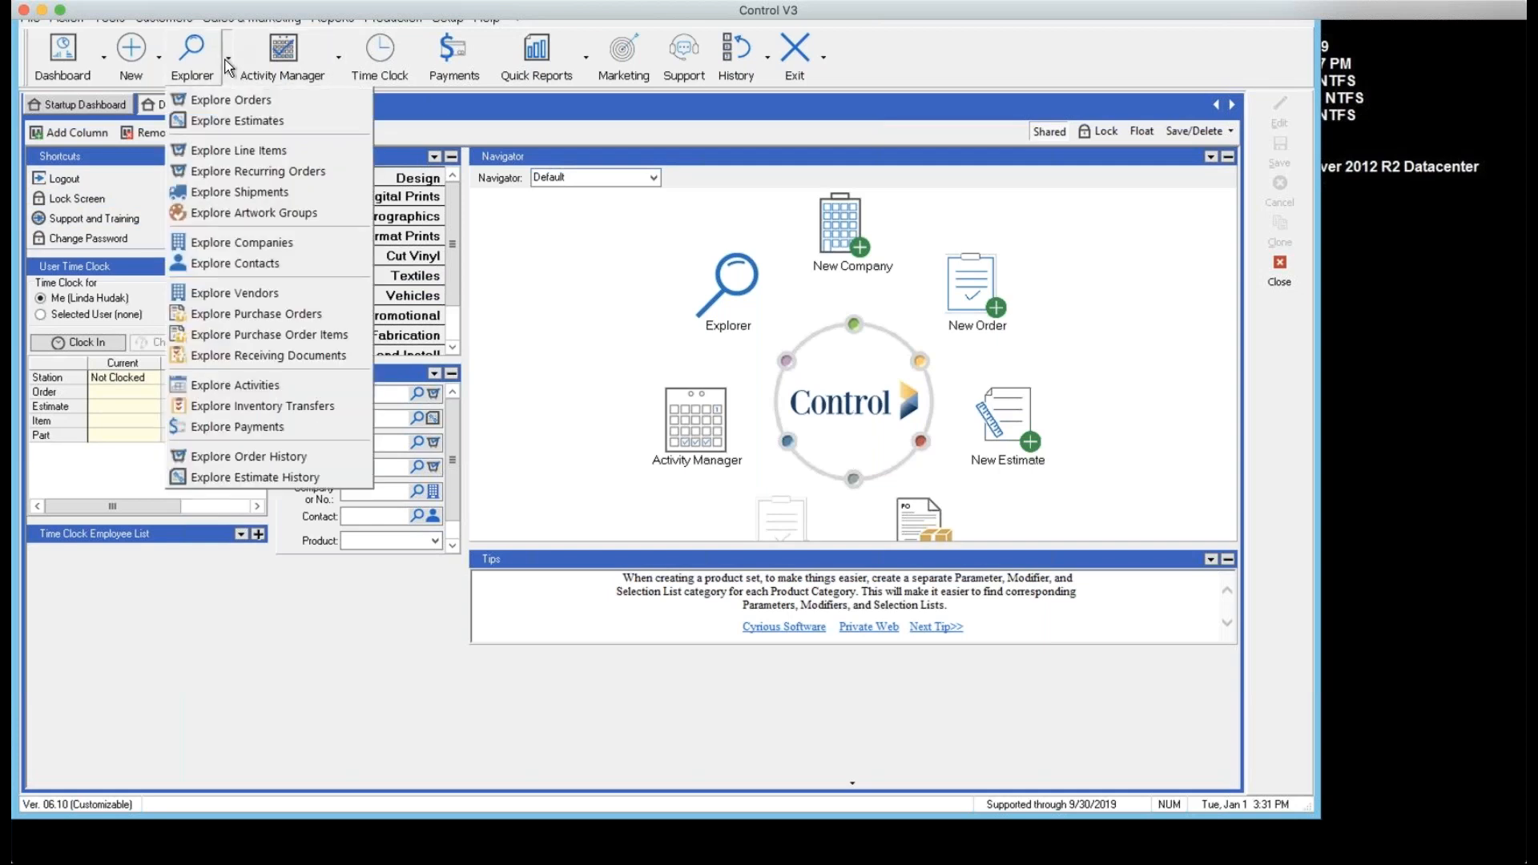
{"action": "left_click", "coordinate": [229, 101]}
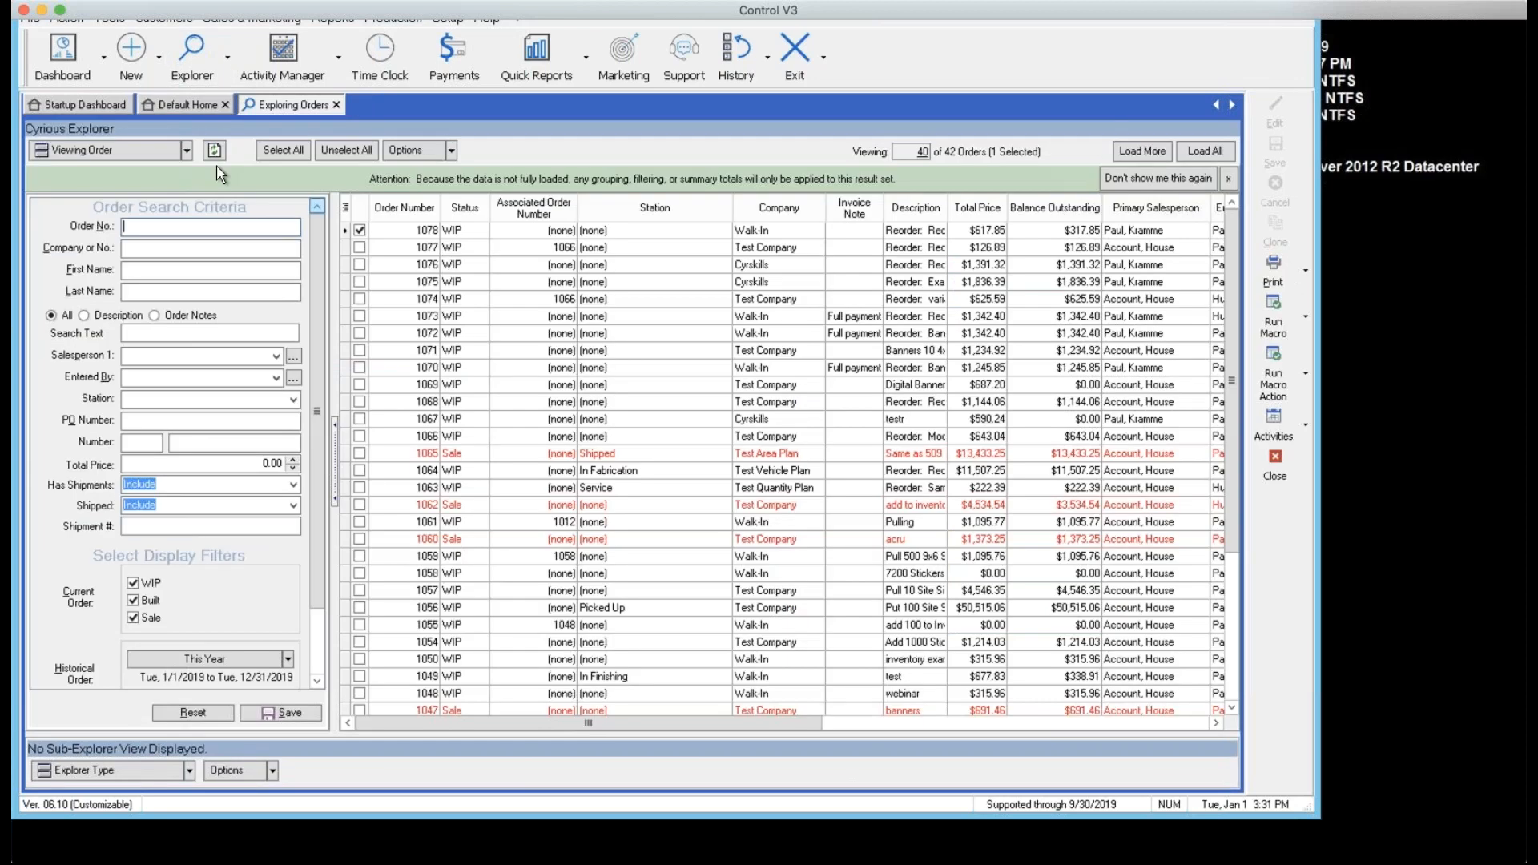
{"action": "left_click", "coordinate": [185, 152]}
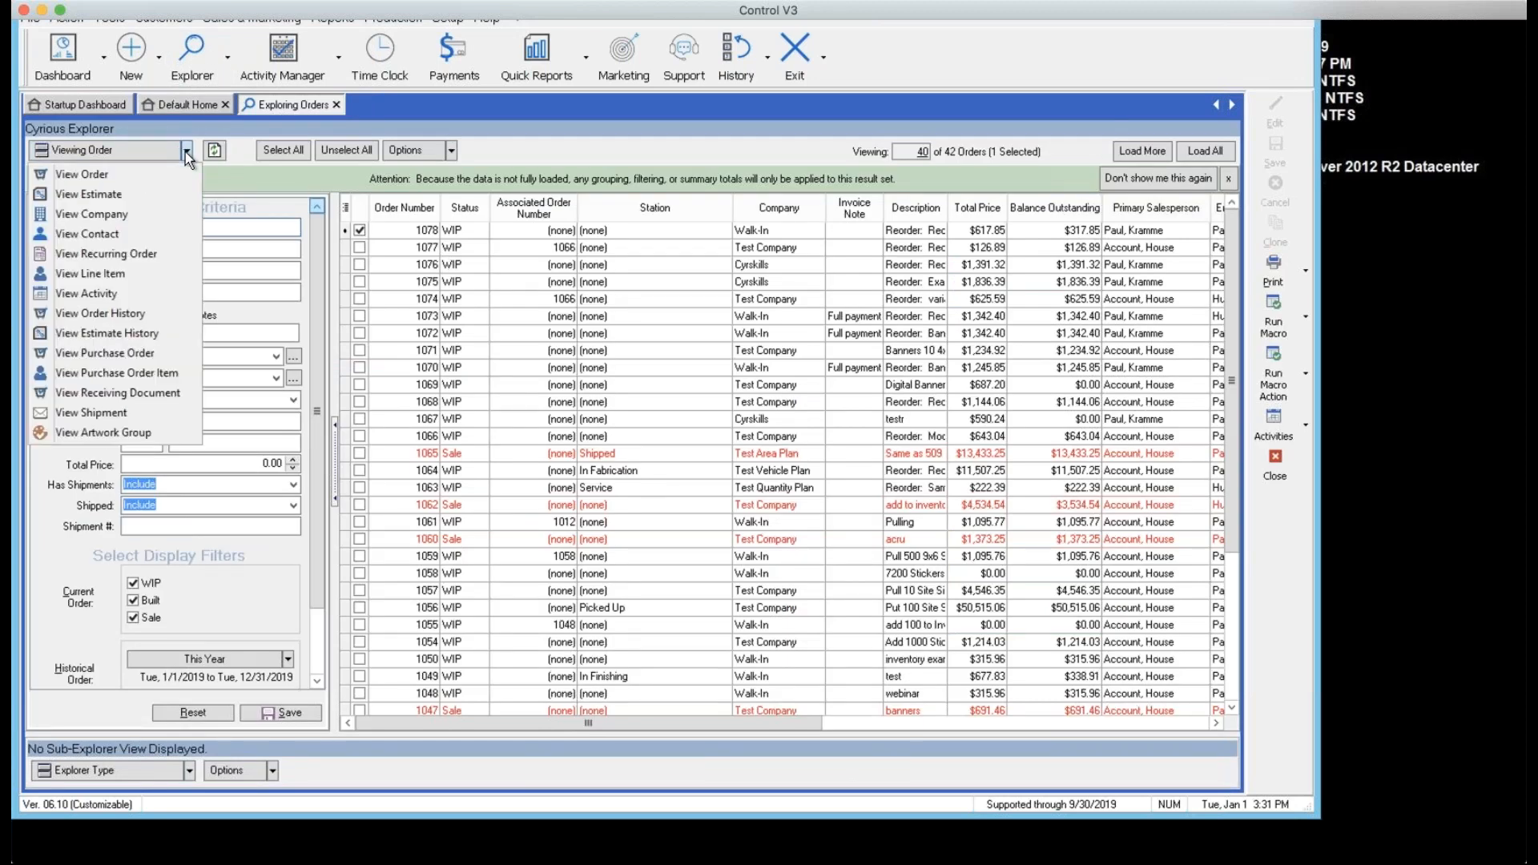
{"action": "left_click", "coordinate": [126, 196]}
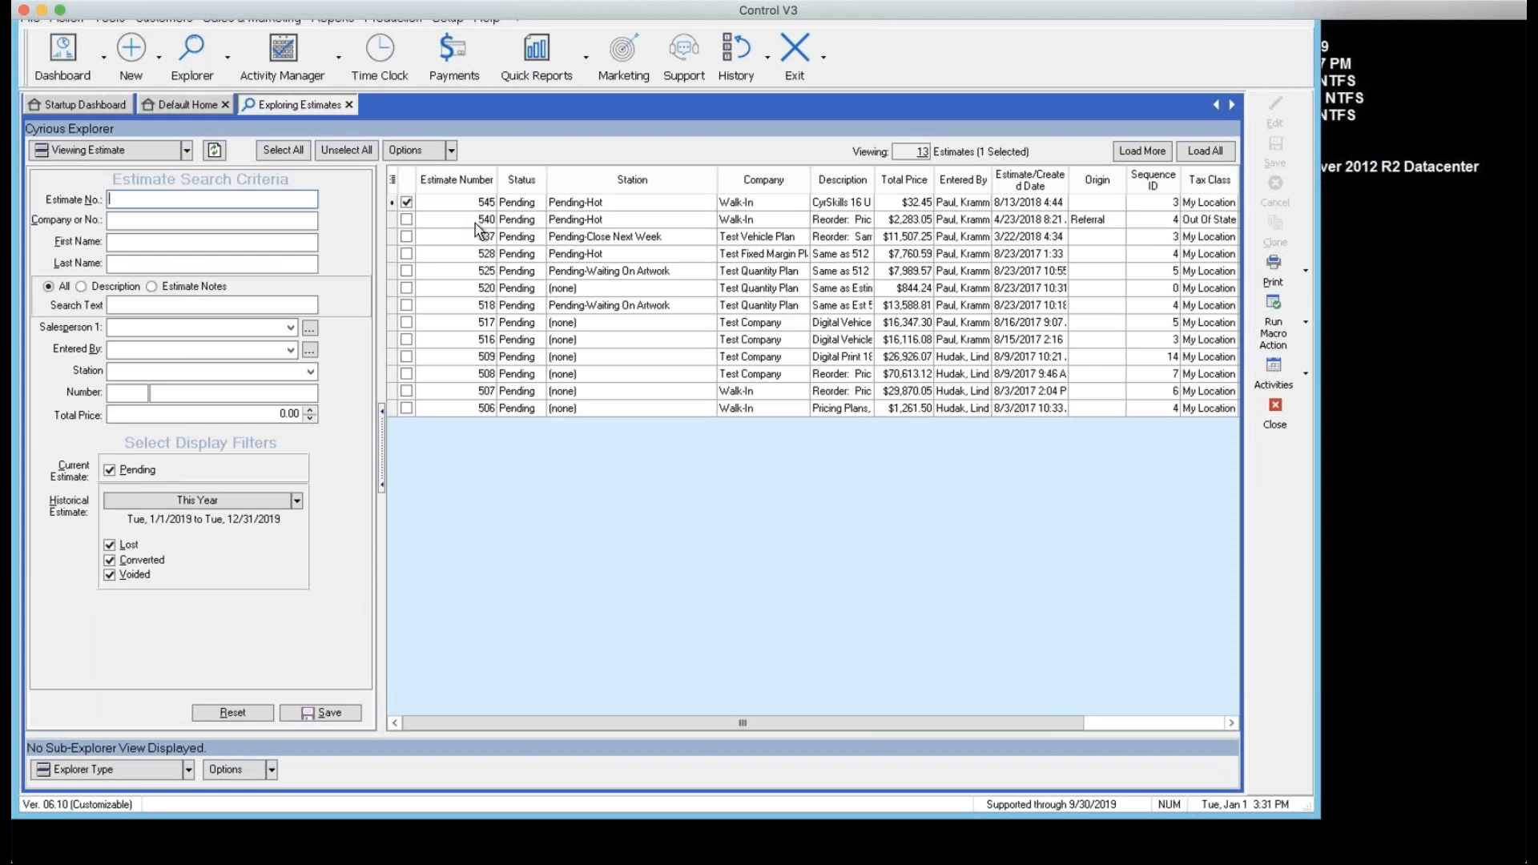
Reopen estimate 540 from the estimates grid and put it in edit mode
{"action": "left_click", "coordinate": [474, 221]}
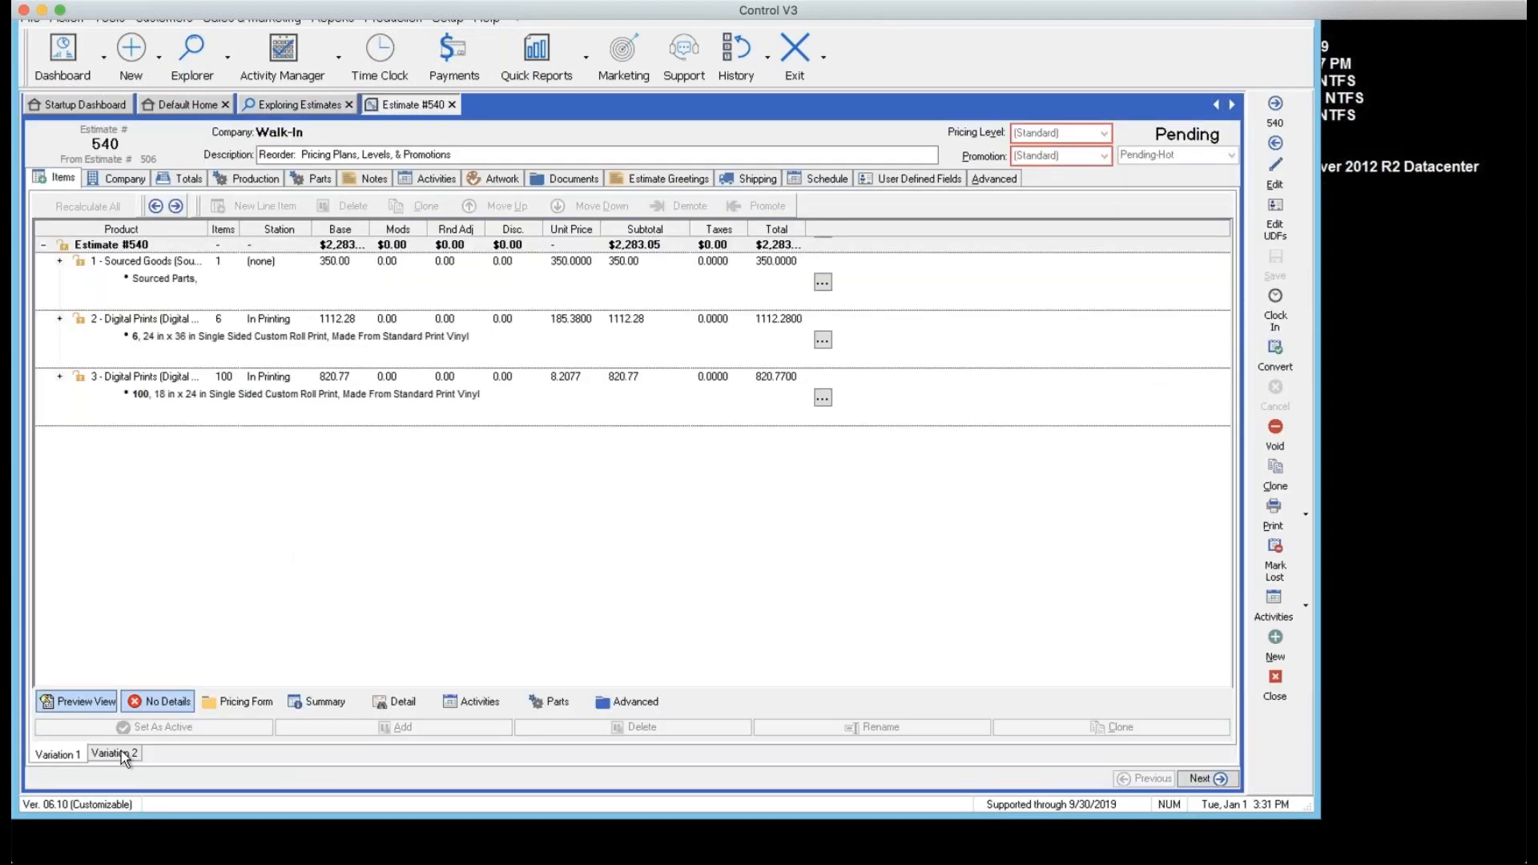
{"action": "left_click", "coordinate": [1275, 686]}
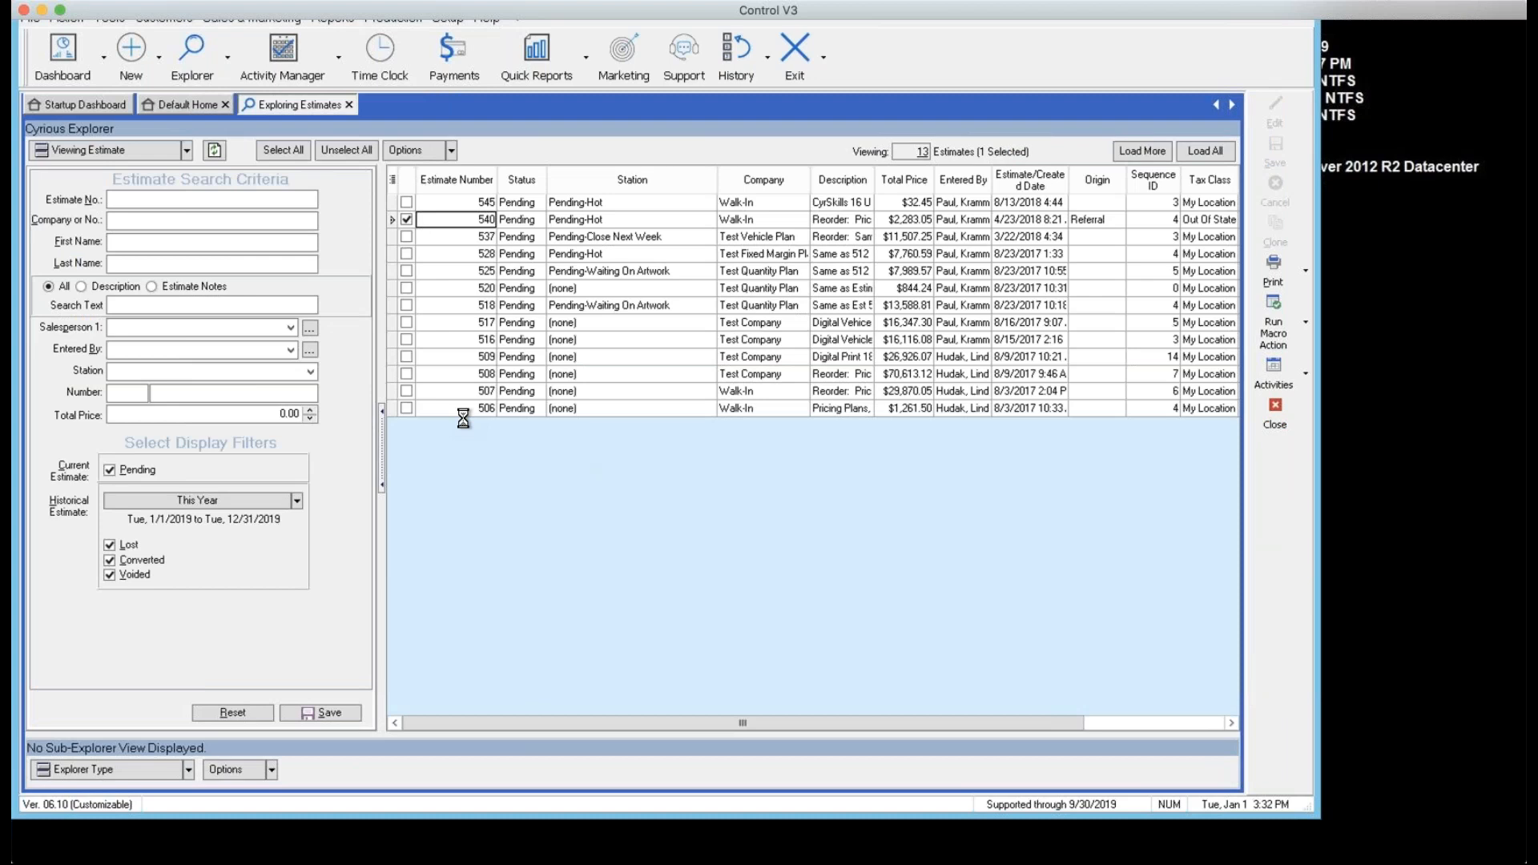
{"action": "right_click", "coordinate": [454, 223]}
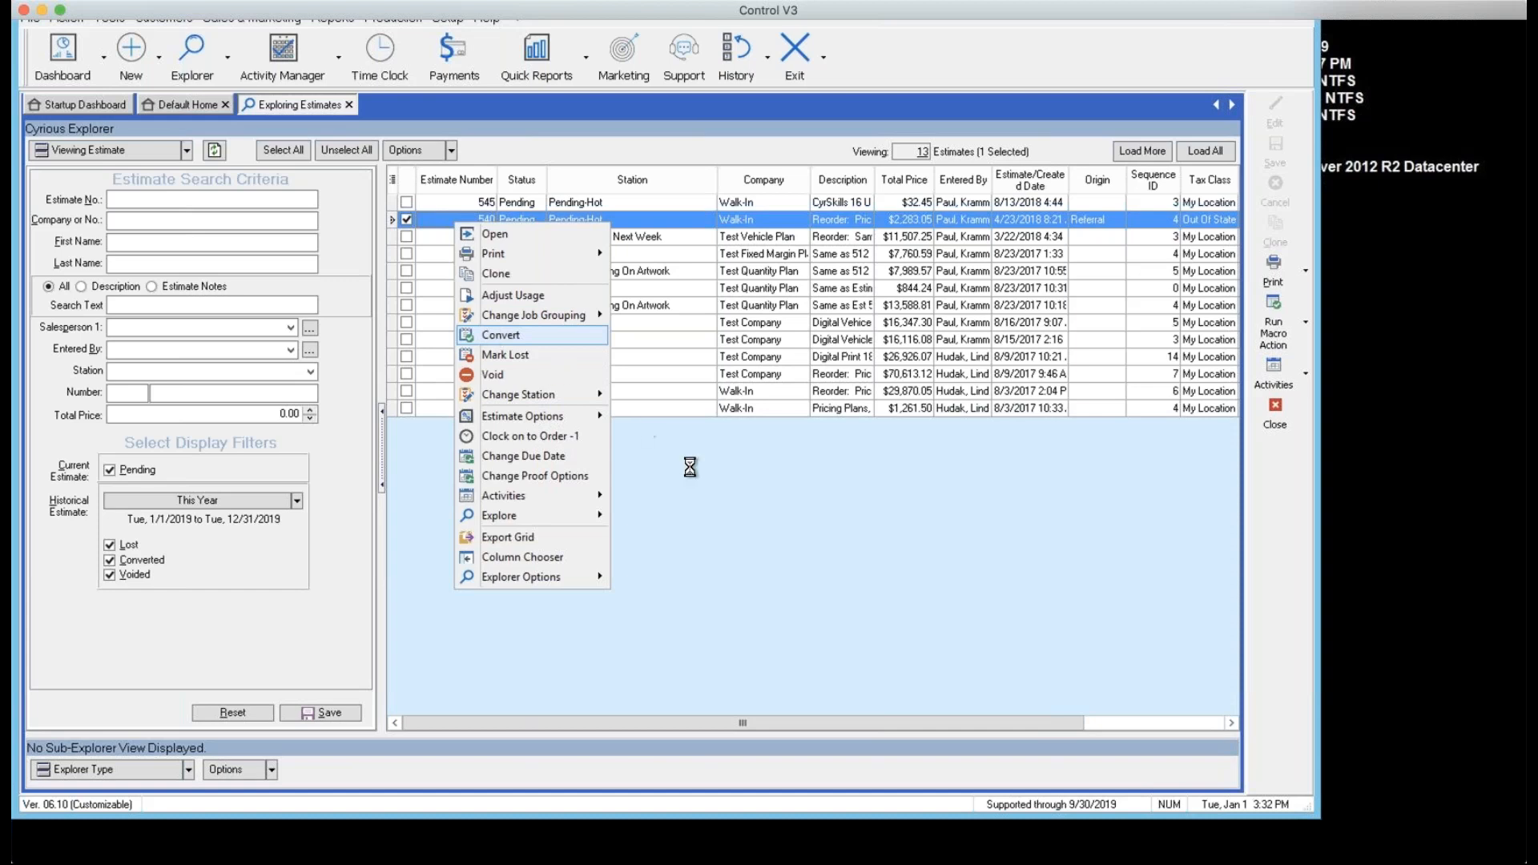
{"action": "left_click", "coordinate": [456, 219]}
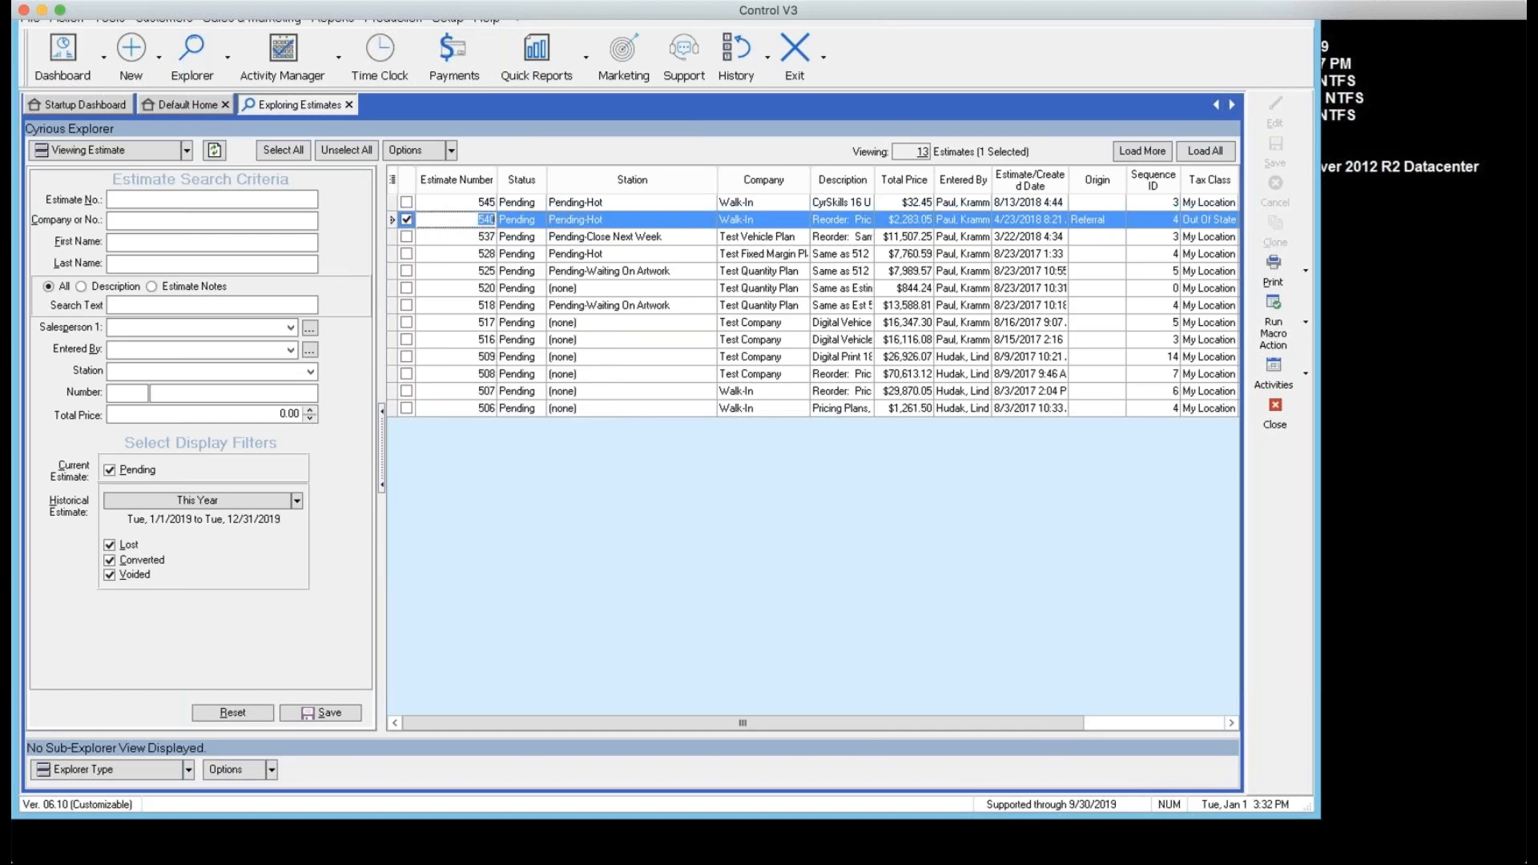
{"action": "left_click", "coordinate": [499, 370]}
{"action": "left_click", "coordinate": [498, 220]}
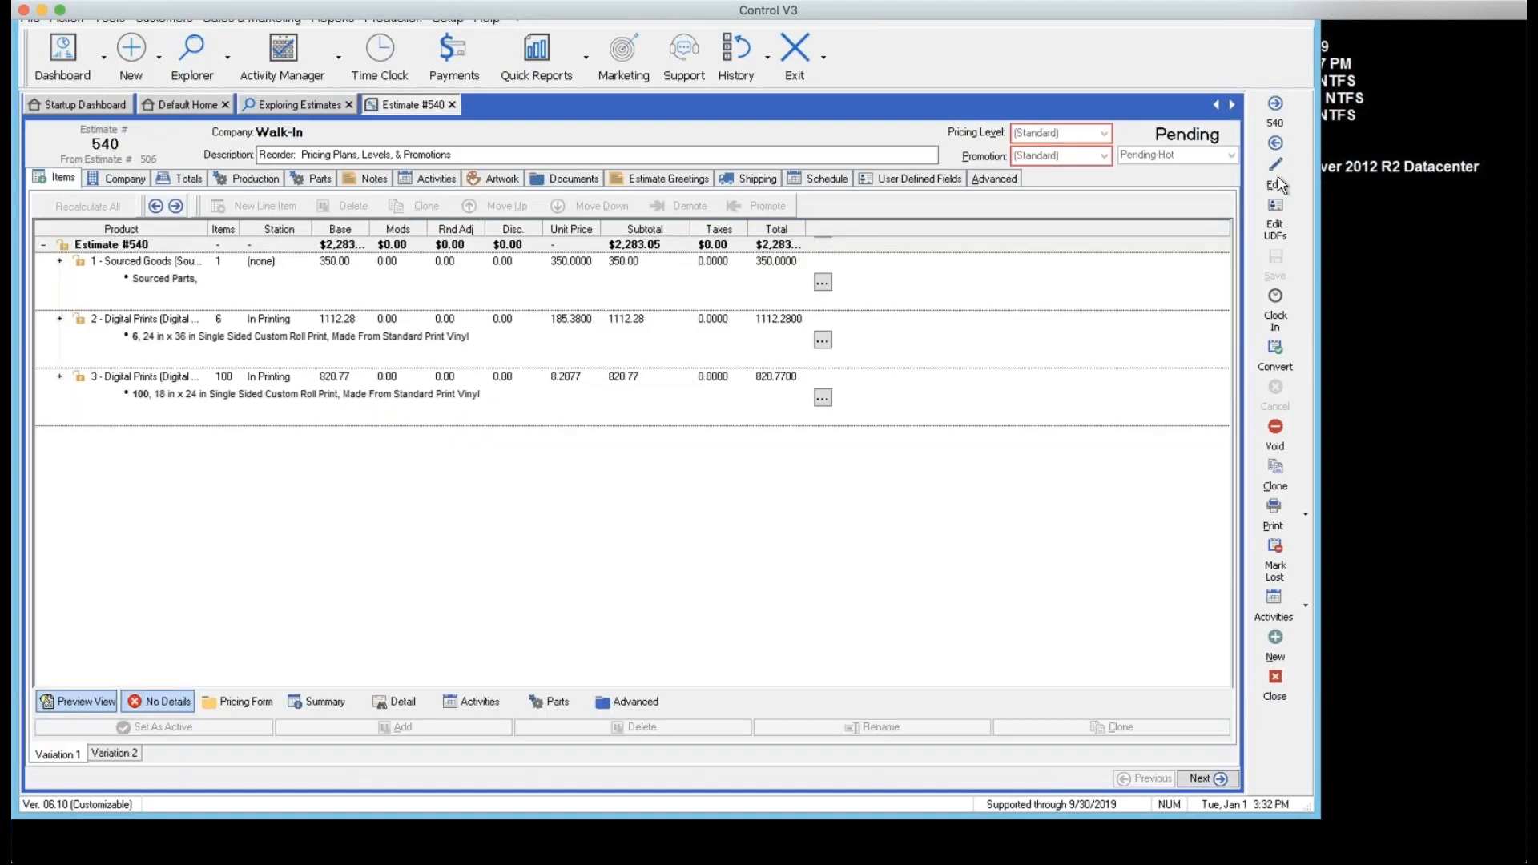
{"action": "left_click", "coordinate": [1277, 181]}
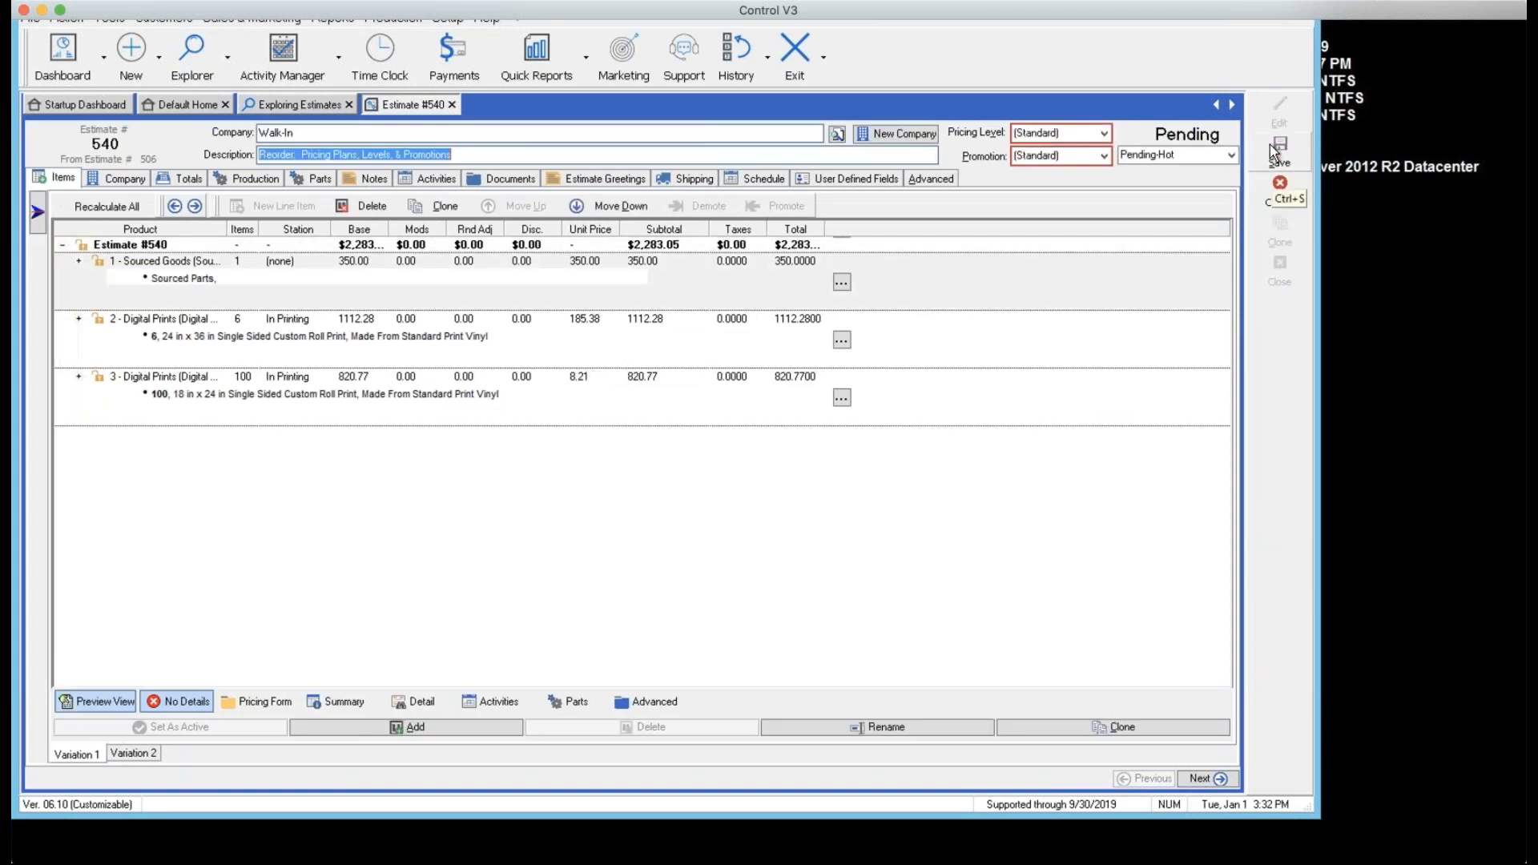
Save estimate 540 and start converting it to an order
{"action": "left_click", "coordinate": [1270, 144]}
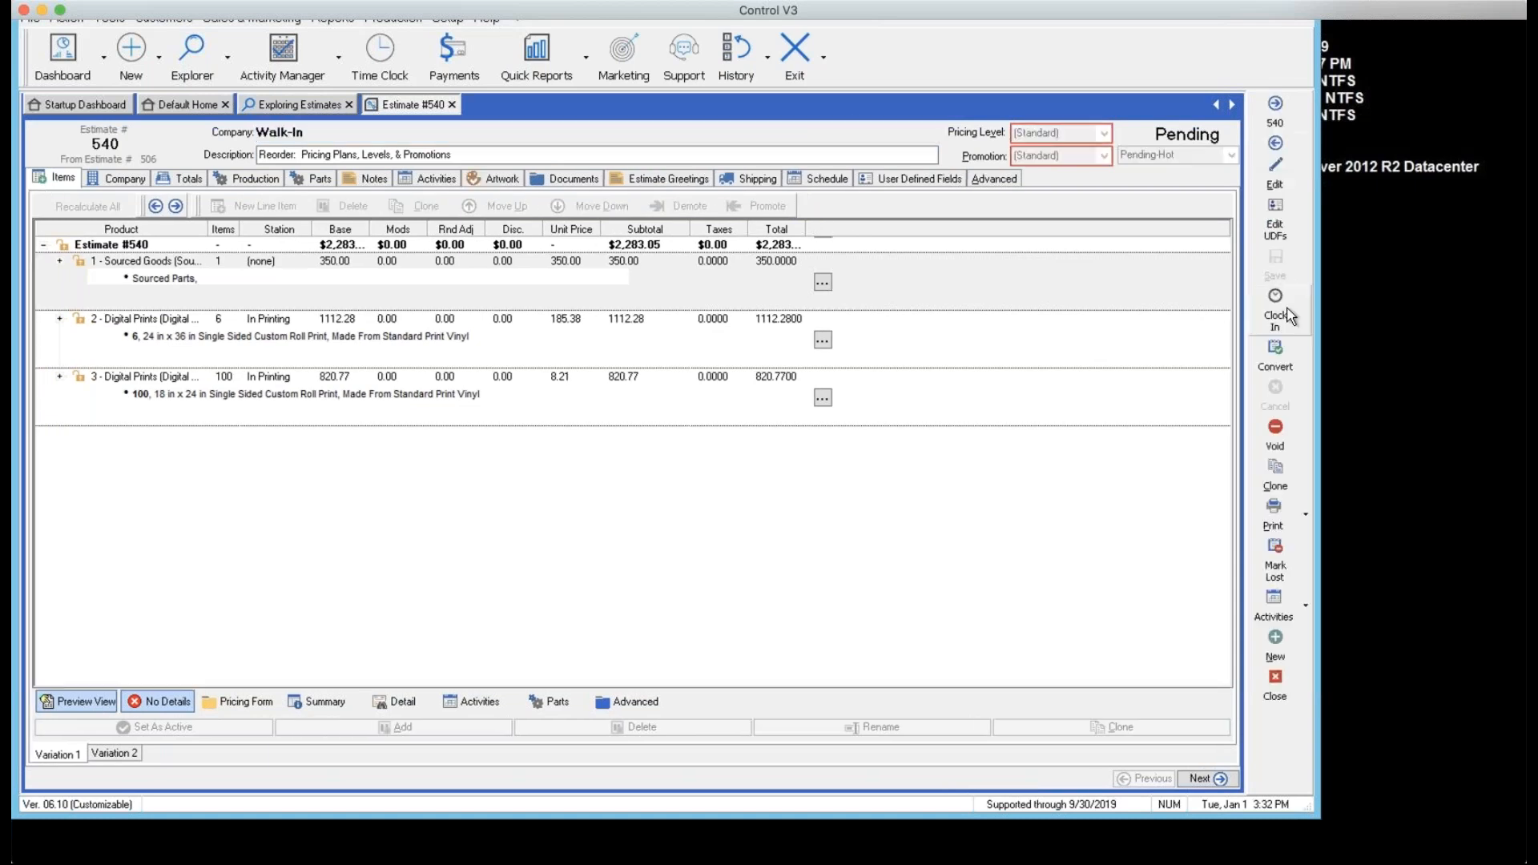
{"action": "left_click", "coordinate": [1275, 365]}
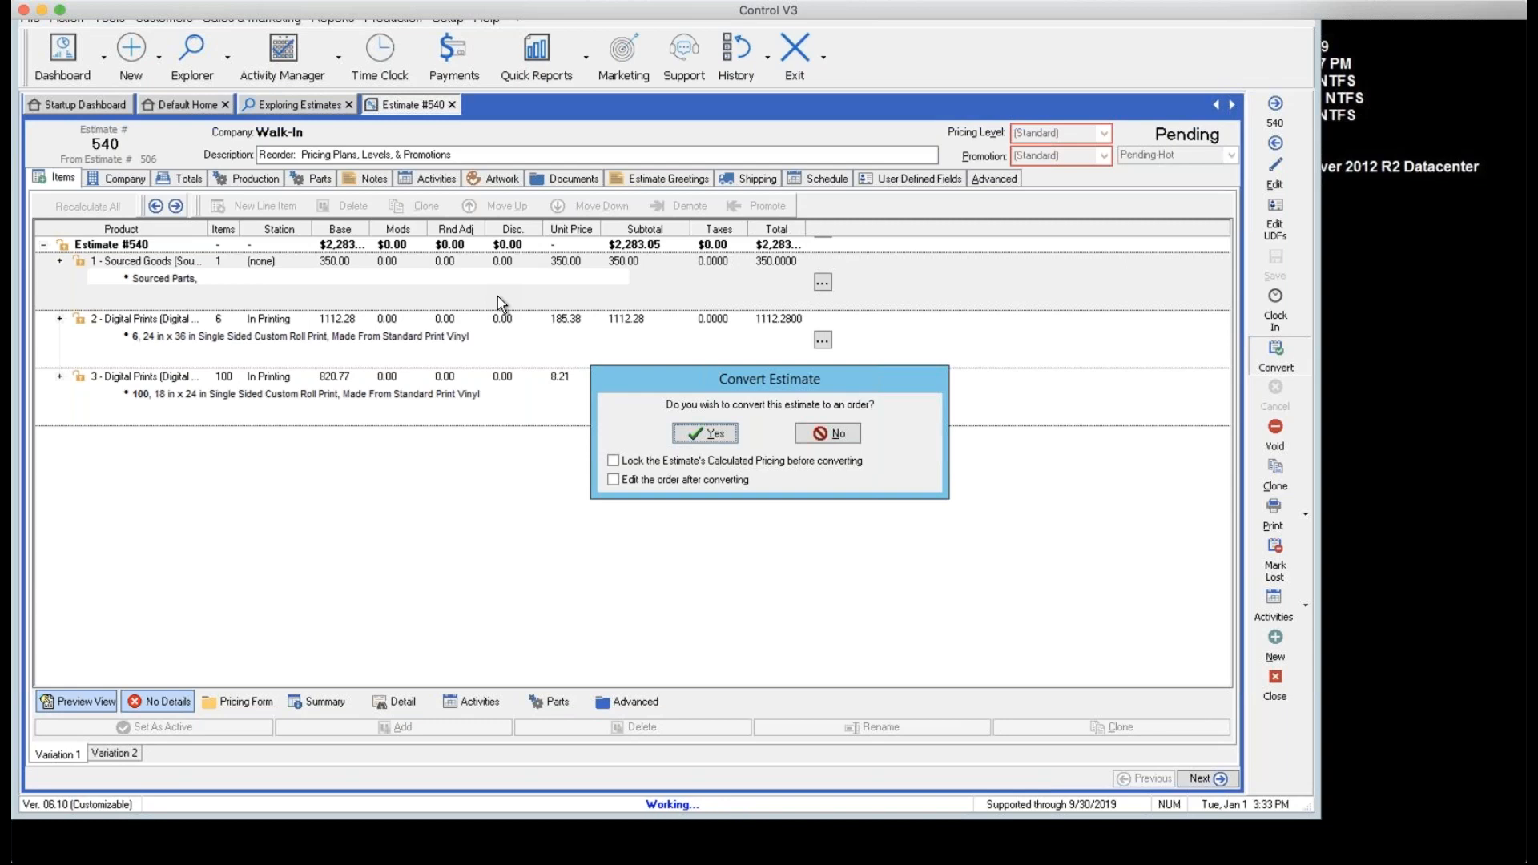
Confirm the conversion with pricing lock and edit-after-converting both left unchecked
{"action": "left_click", "coordinate": [615, 462]}
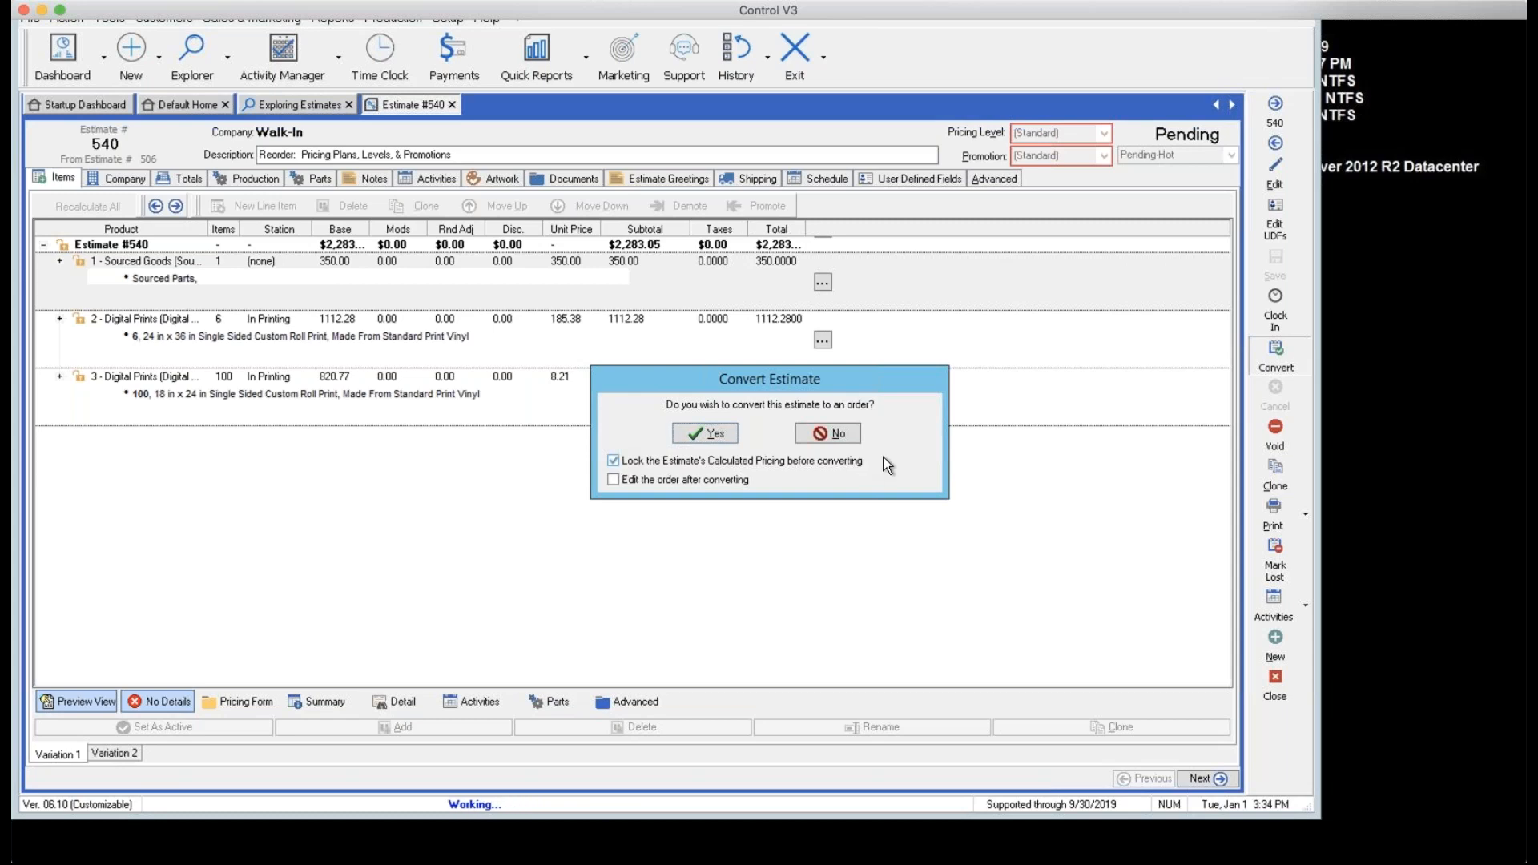
{"action": "left_click", "coordinate": [615, 462]}
{"action": "left_click", "coordinate": [700, 484]}
{"action": "left_click", "coordinate": [617, 482]}
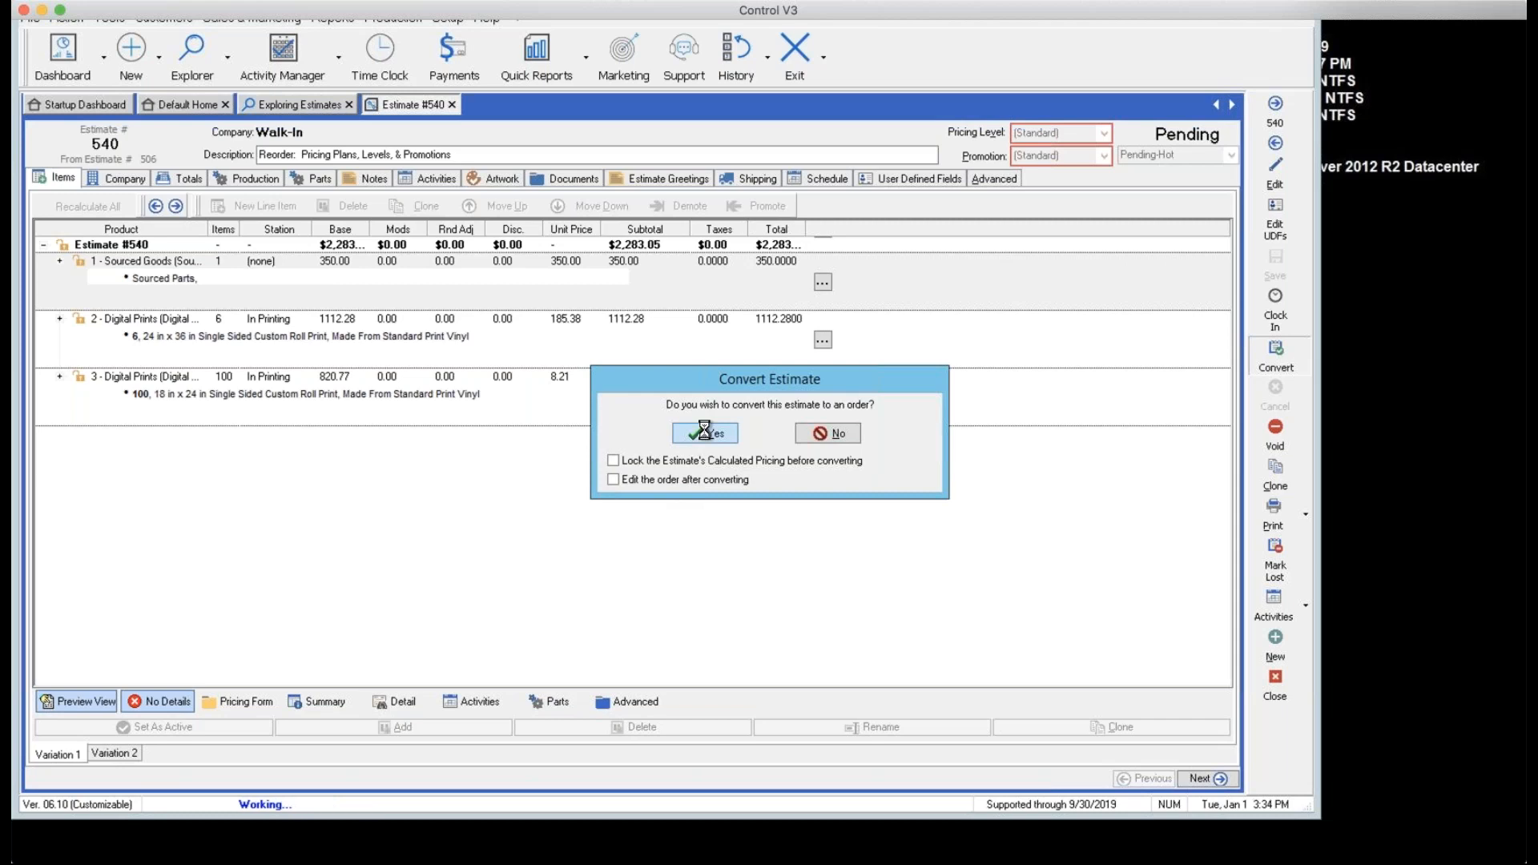
{"action": "left_click", "coordinate": [705, 433]}
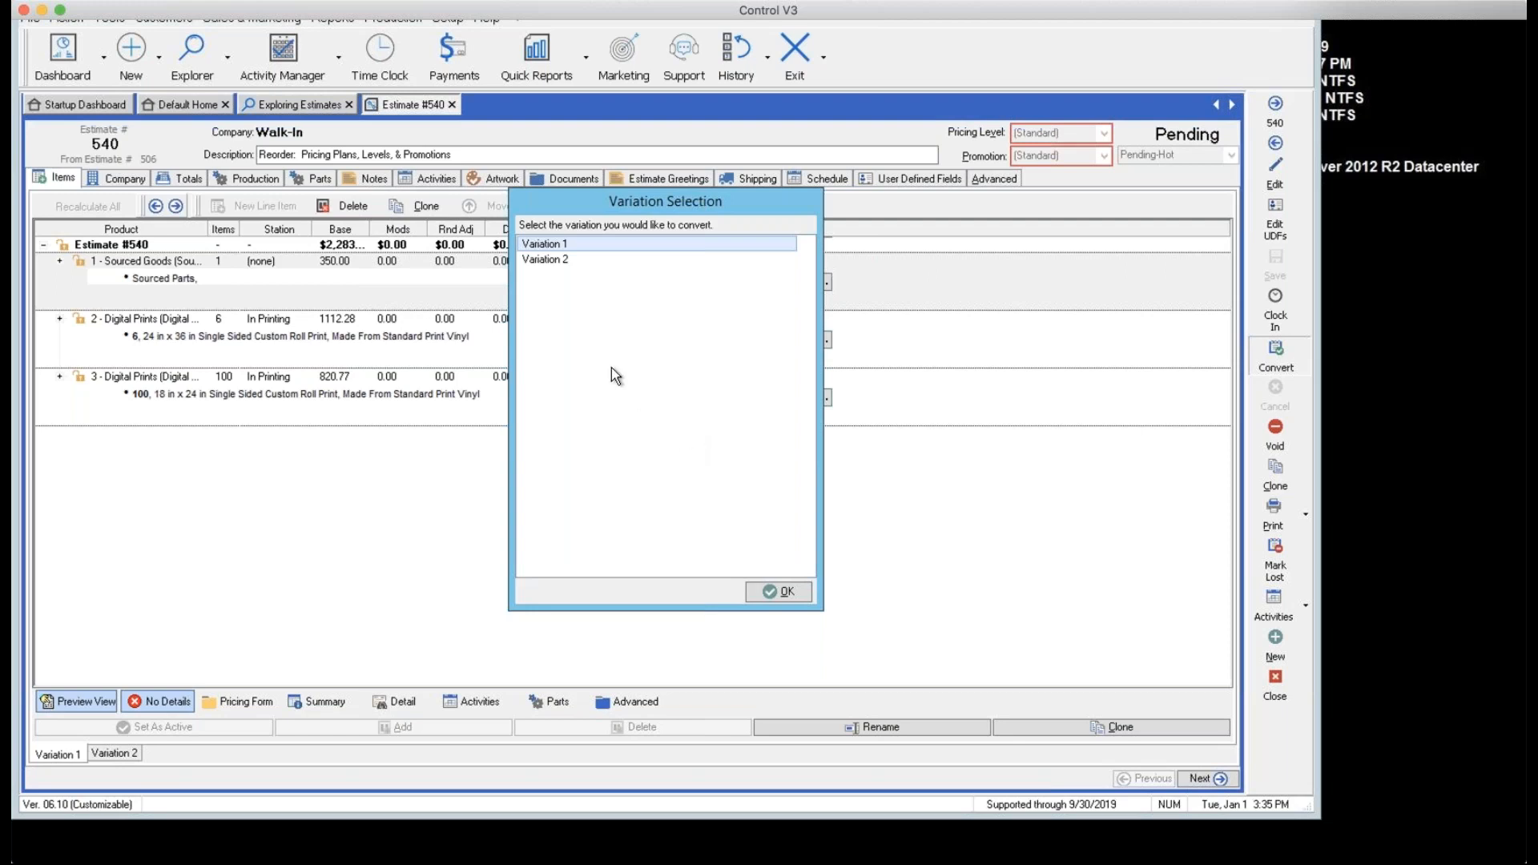
Choose Variation 2 (the 4x8 ft prints) in Variation Selection and confirm it for conversion
{"action": "left_click", "coordinate": [561, 262]}
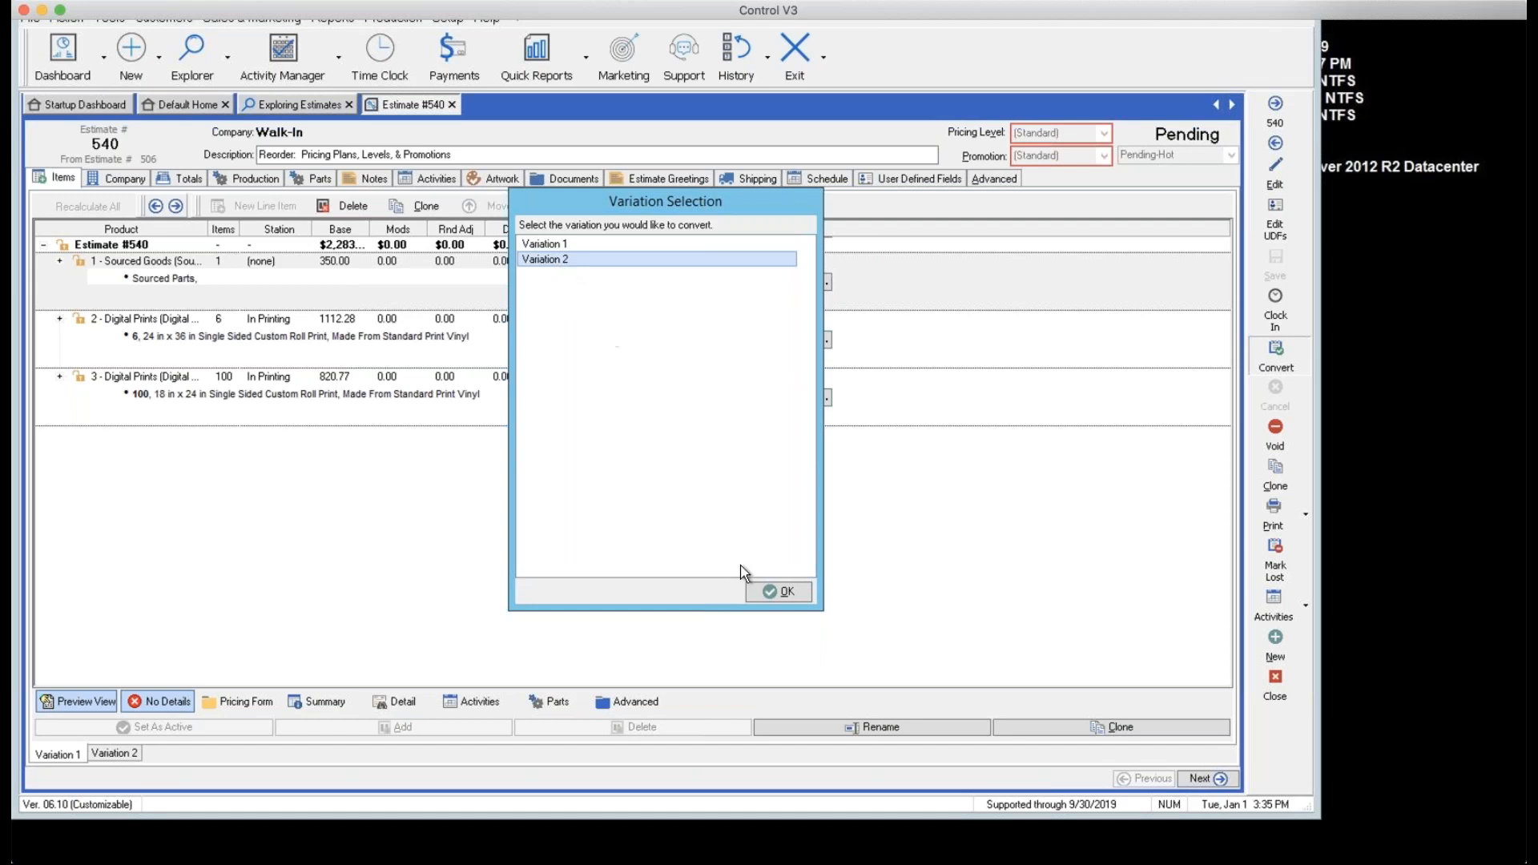
{"action": "left_click", "coordinate": [767, 593]}
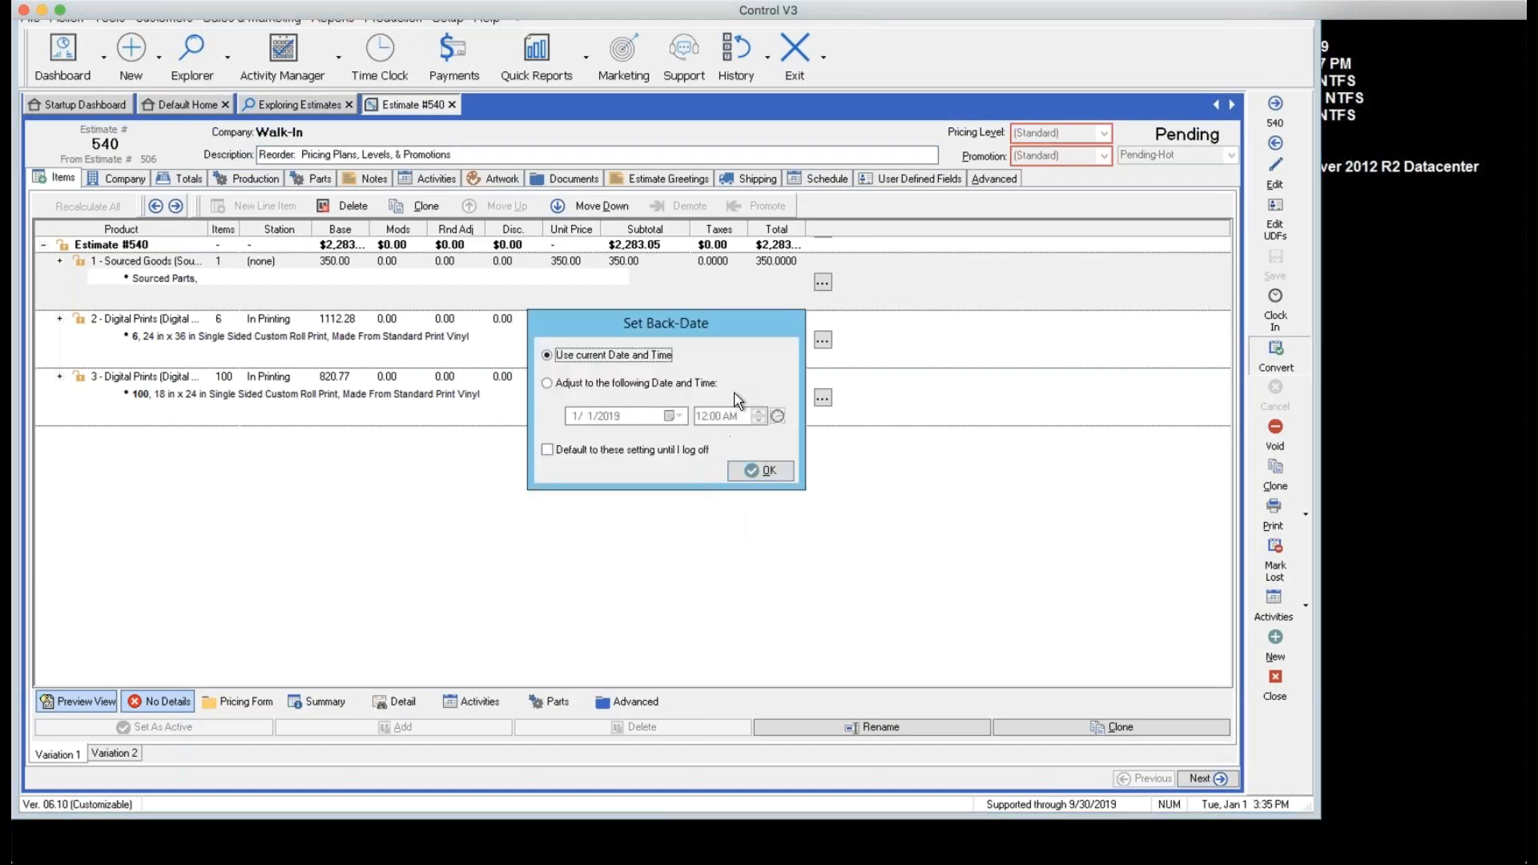
Convert using the current date and time and decline a deposit, creating Order #1079
{"action": "left_click", "coordinate": [765, 471]}
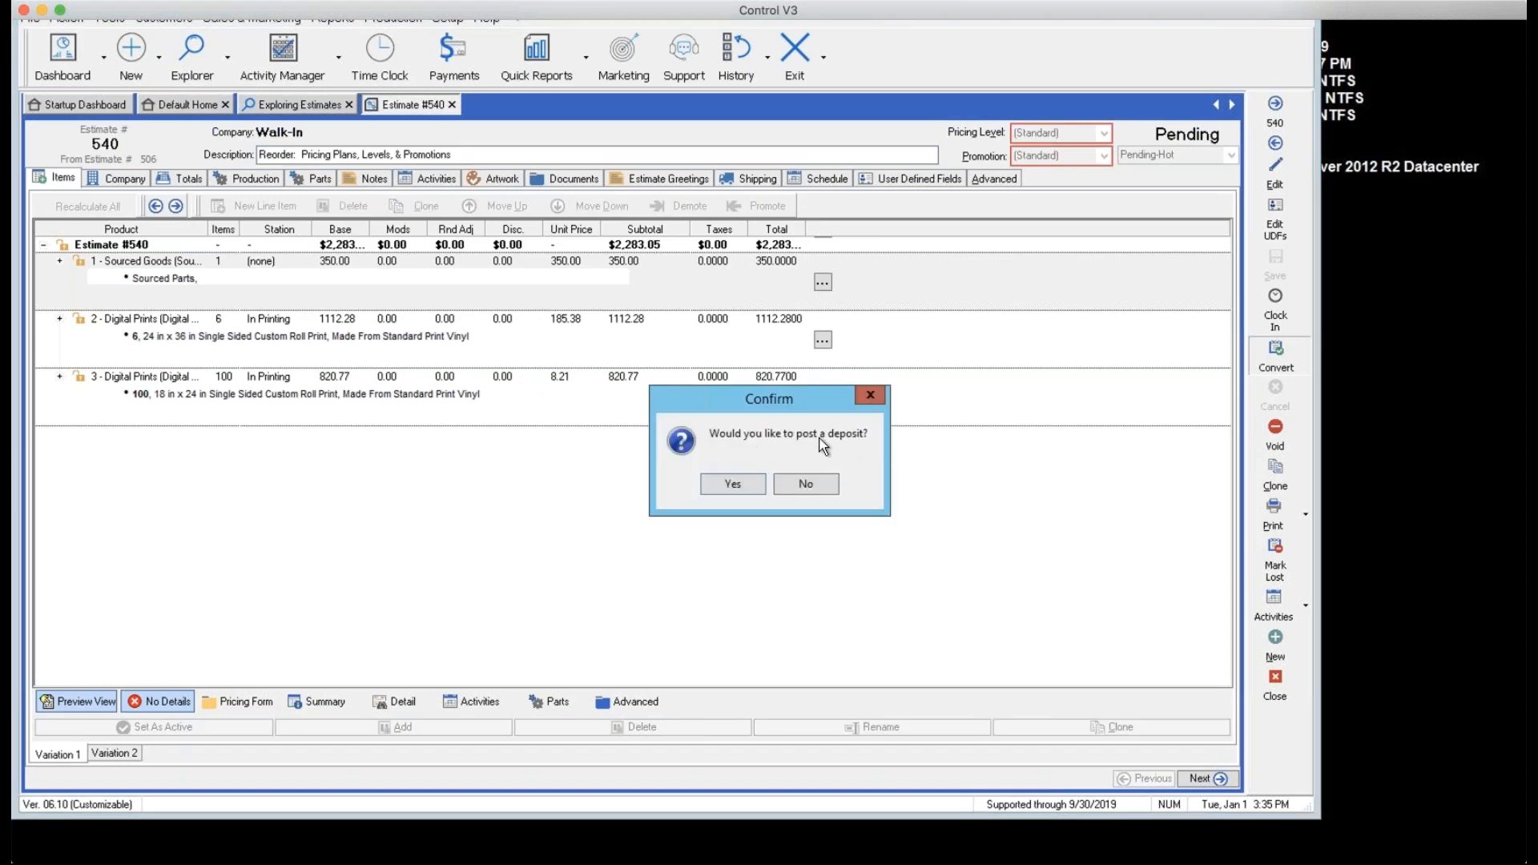
{"action": "left_click", "coordinate": [809, 485]}
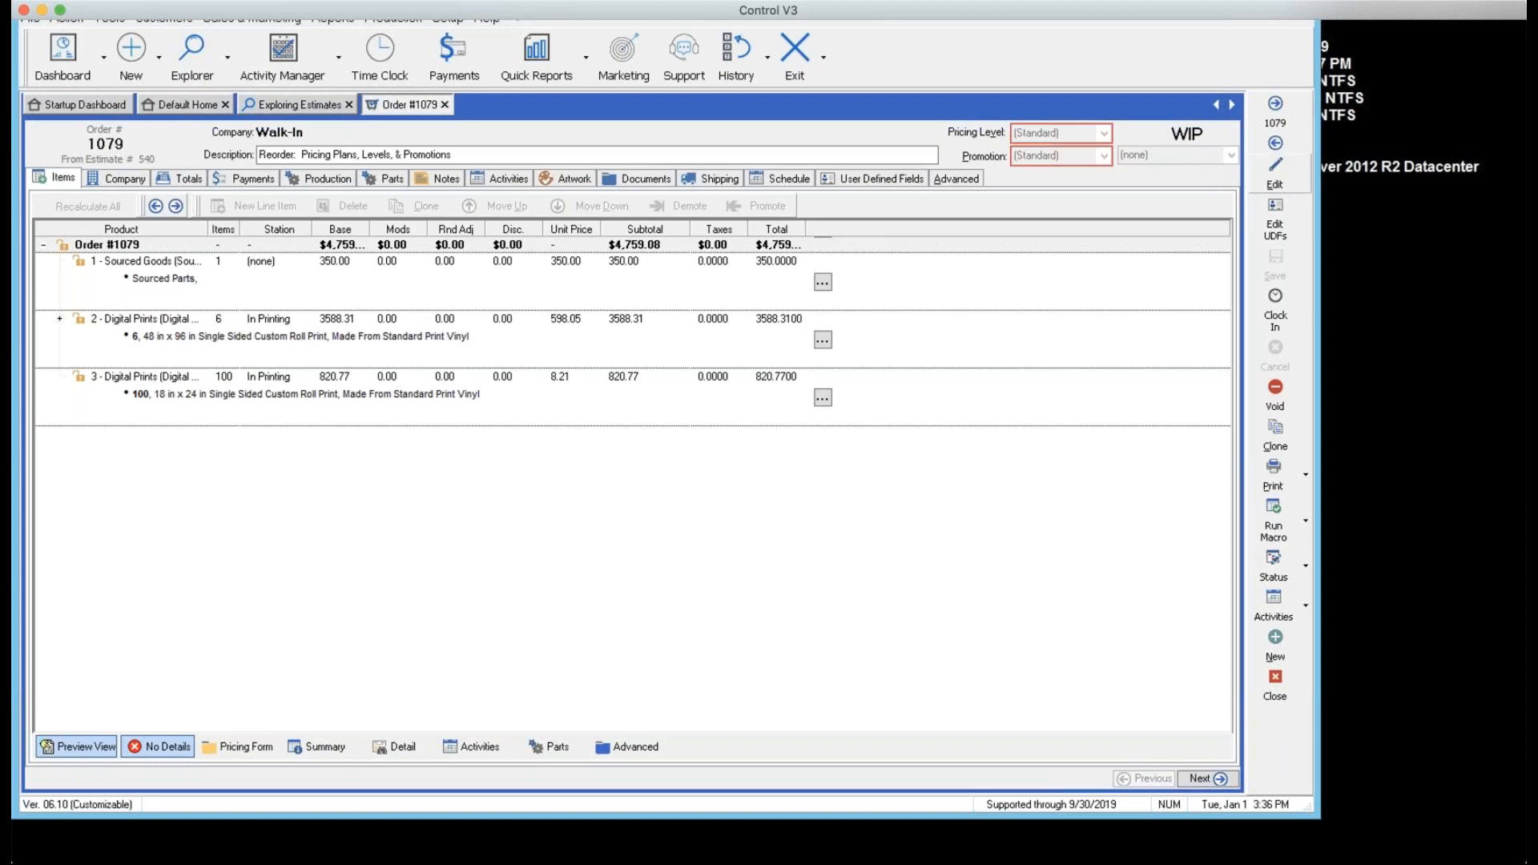
Switch Order #1079 into edit mode, then close it to return to Exploring Estimates
{"action": "left_click", "coordinate": [1274, 173]}
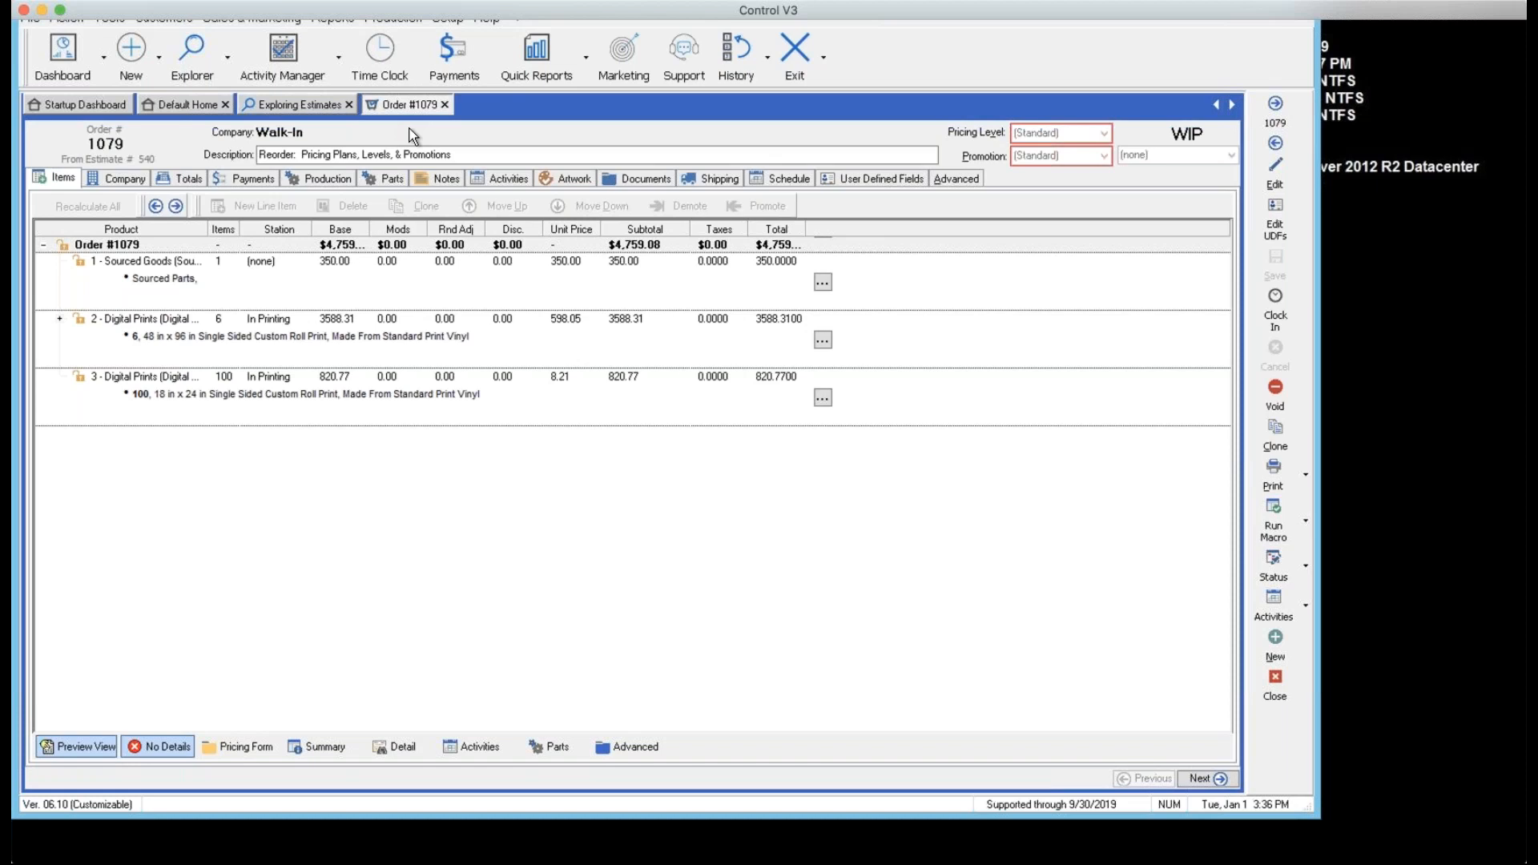
{"action": "left_click", "coordinate": [1276, 694]}
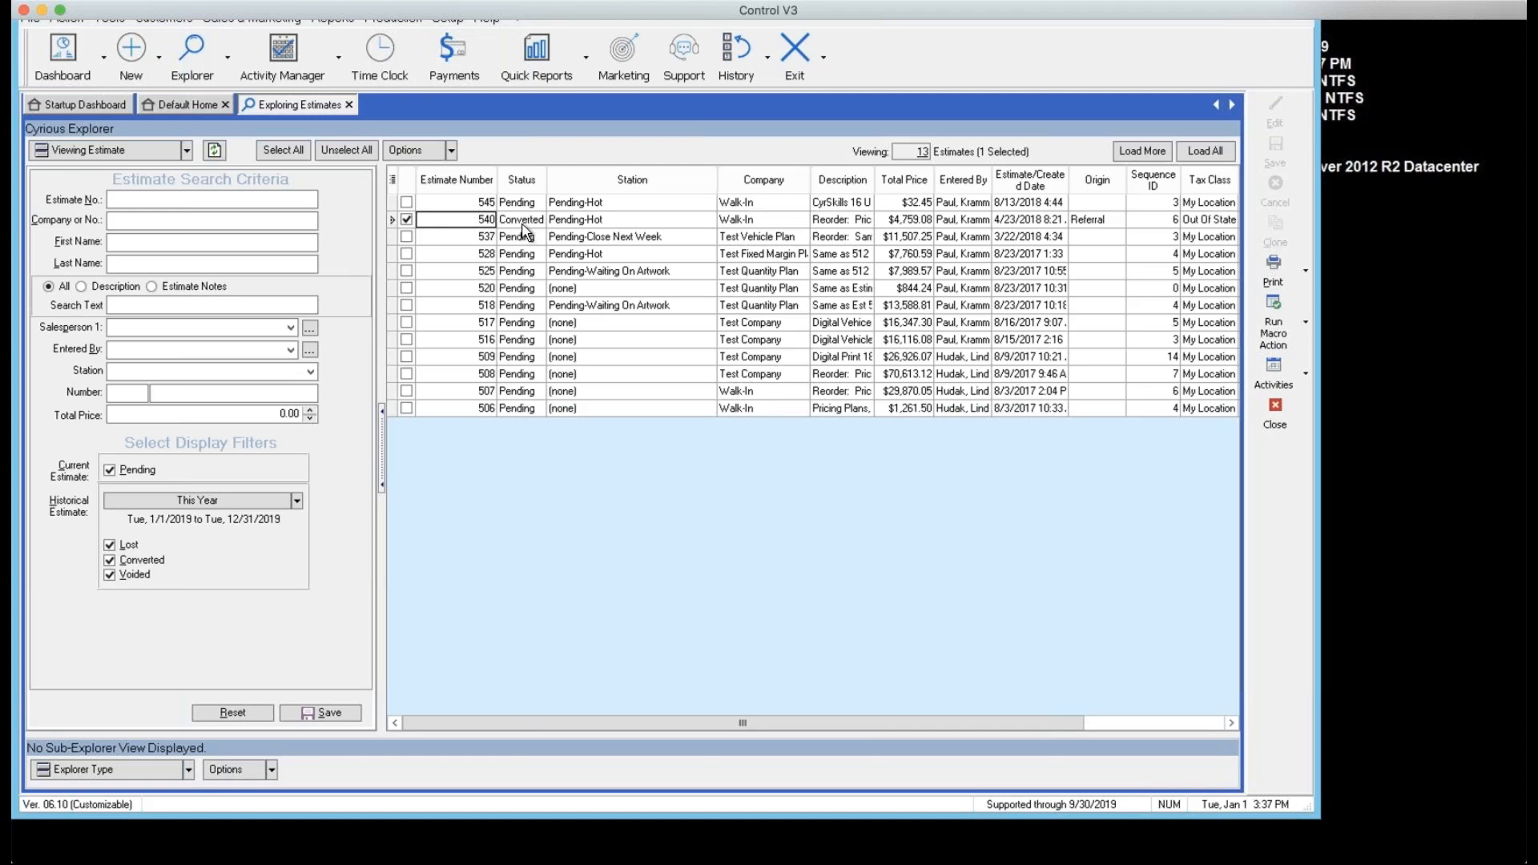
Reopen Estimate #540 from the grid to verify its Converted status and Order #1079 link
{"action": "left_click", "coordinate": [468, 224]}
{"action": "left_click", "coordinate": [467, 224]}
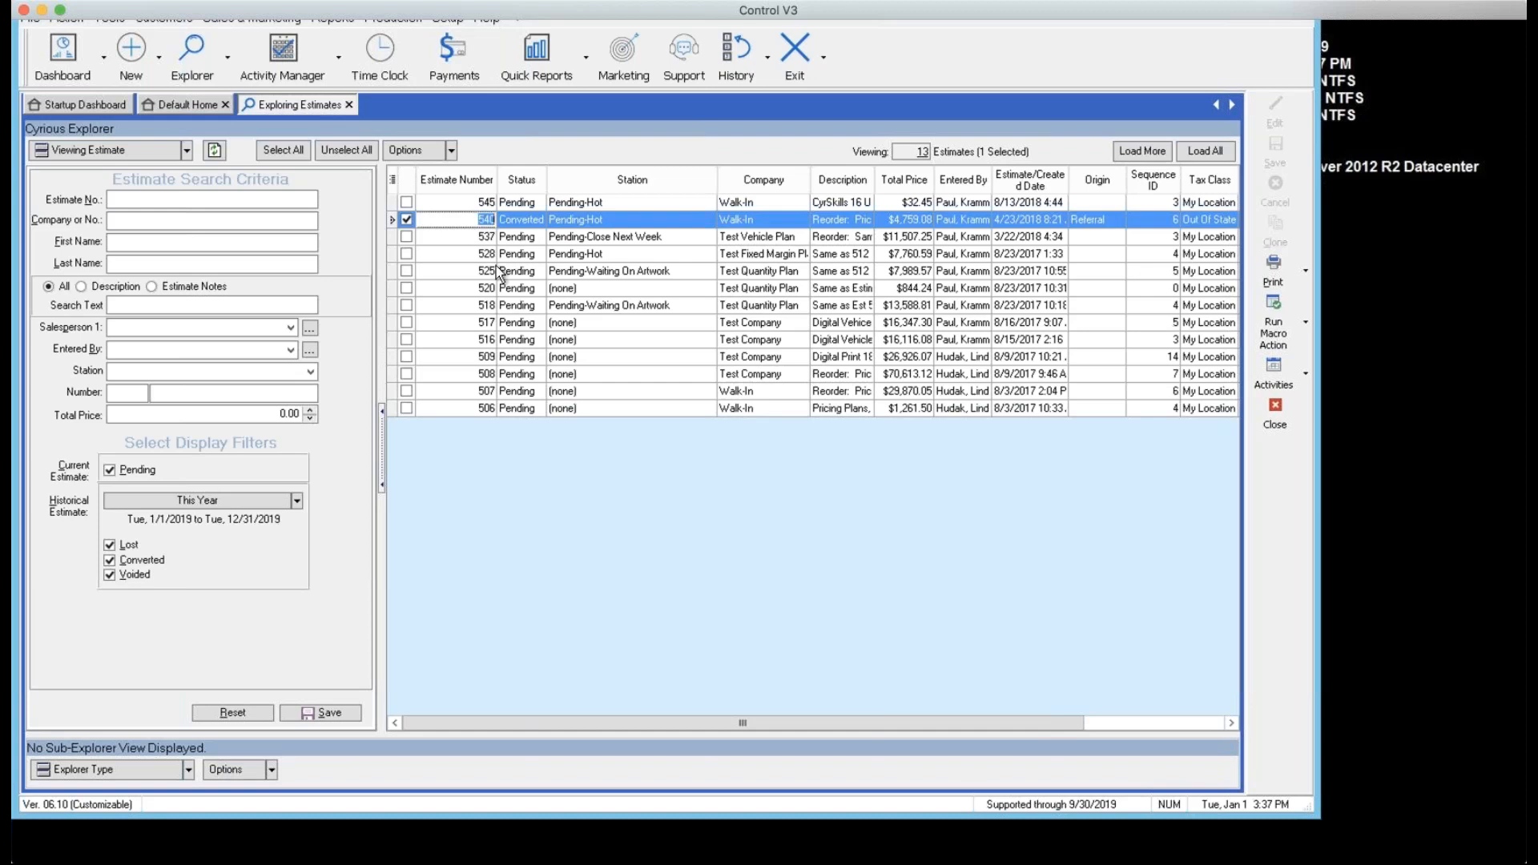
{"action": "left_click", "coordinate": [453, 423]}
{"action": "left_click", "coordinate": [433, 213]}
{"action": "left_click", "coordinate": [471, 484]}
{"action": "left_click", "coordinate": [440, 213]}
{"action": "left_click", "coordinate": [457, 438]}
{"action": "left_click", "coordinate": [439, 223]}
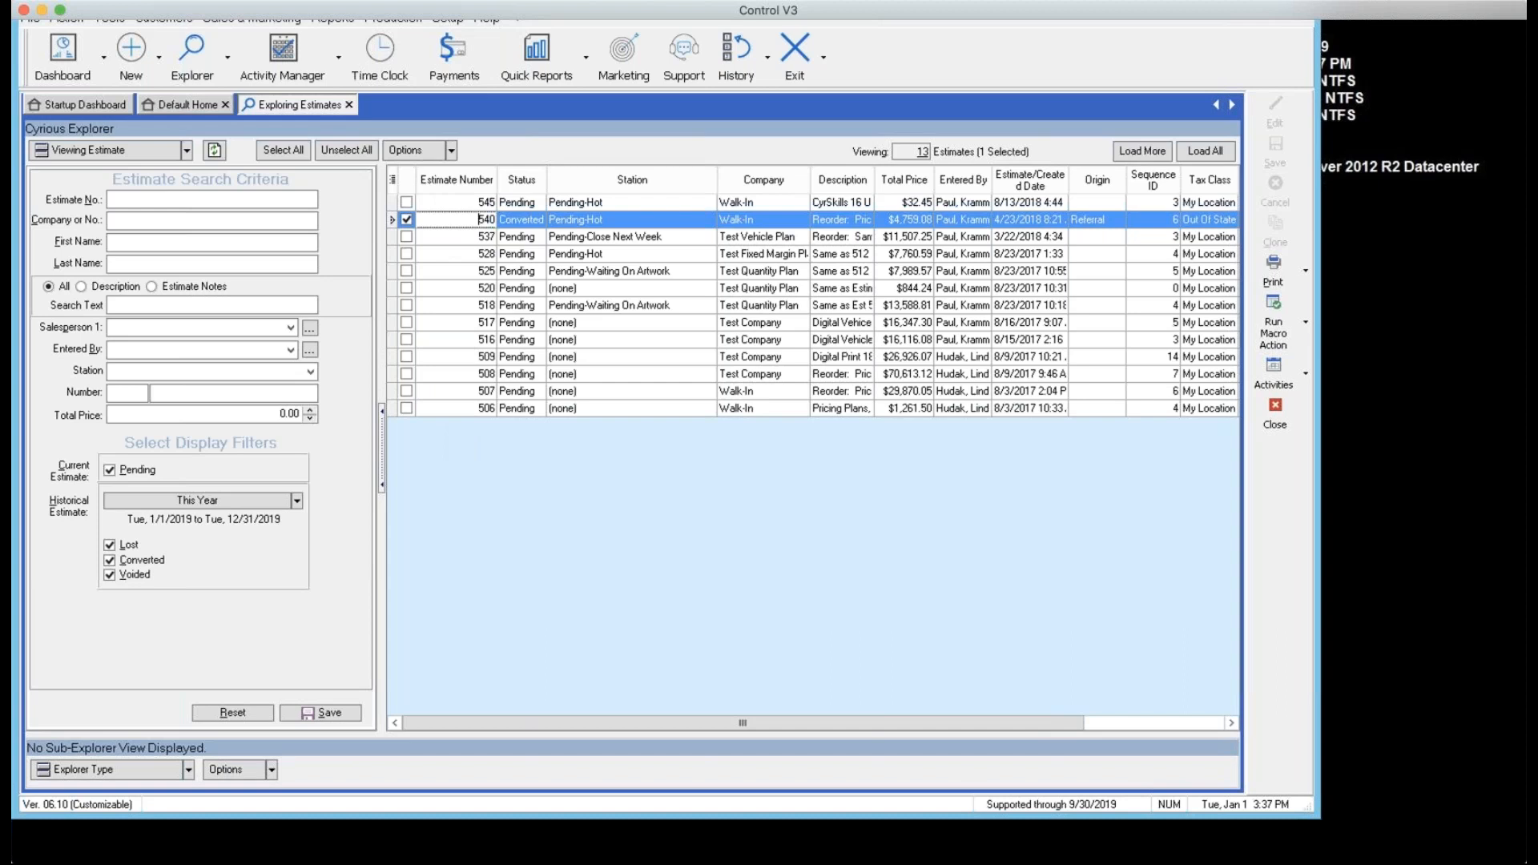
{"action": "left_click", "coordinate": [506, 357]}
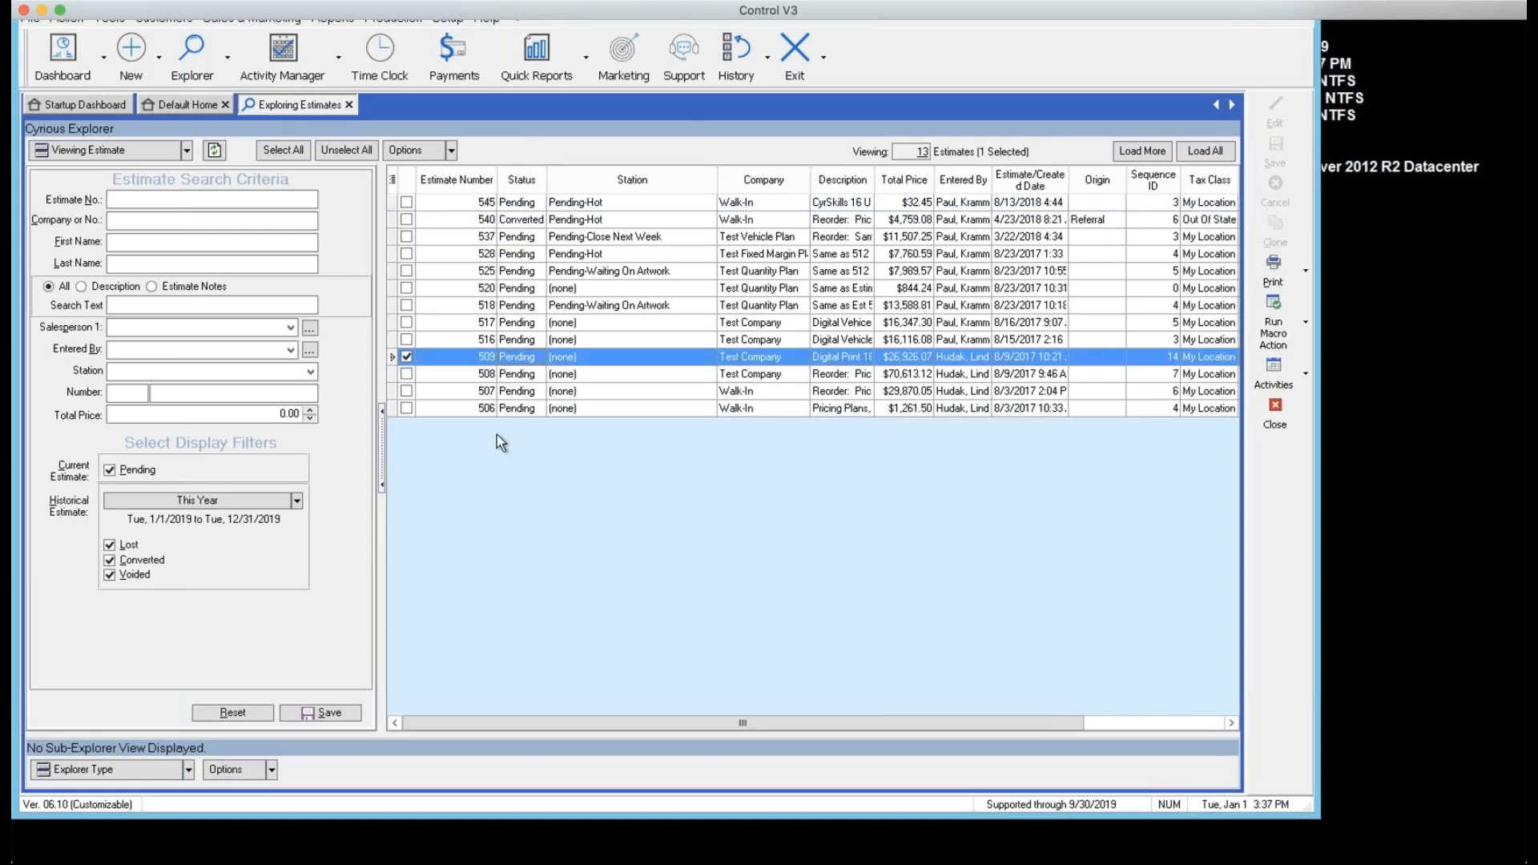
{"action": "left_click", "coordinate": [431, 221]}
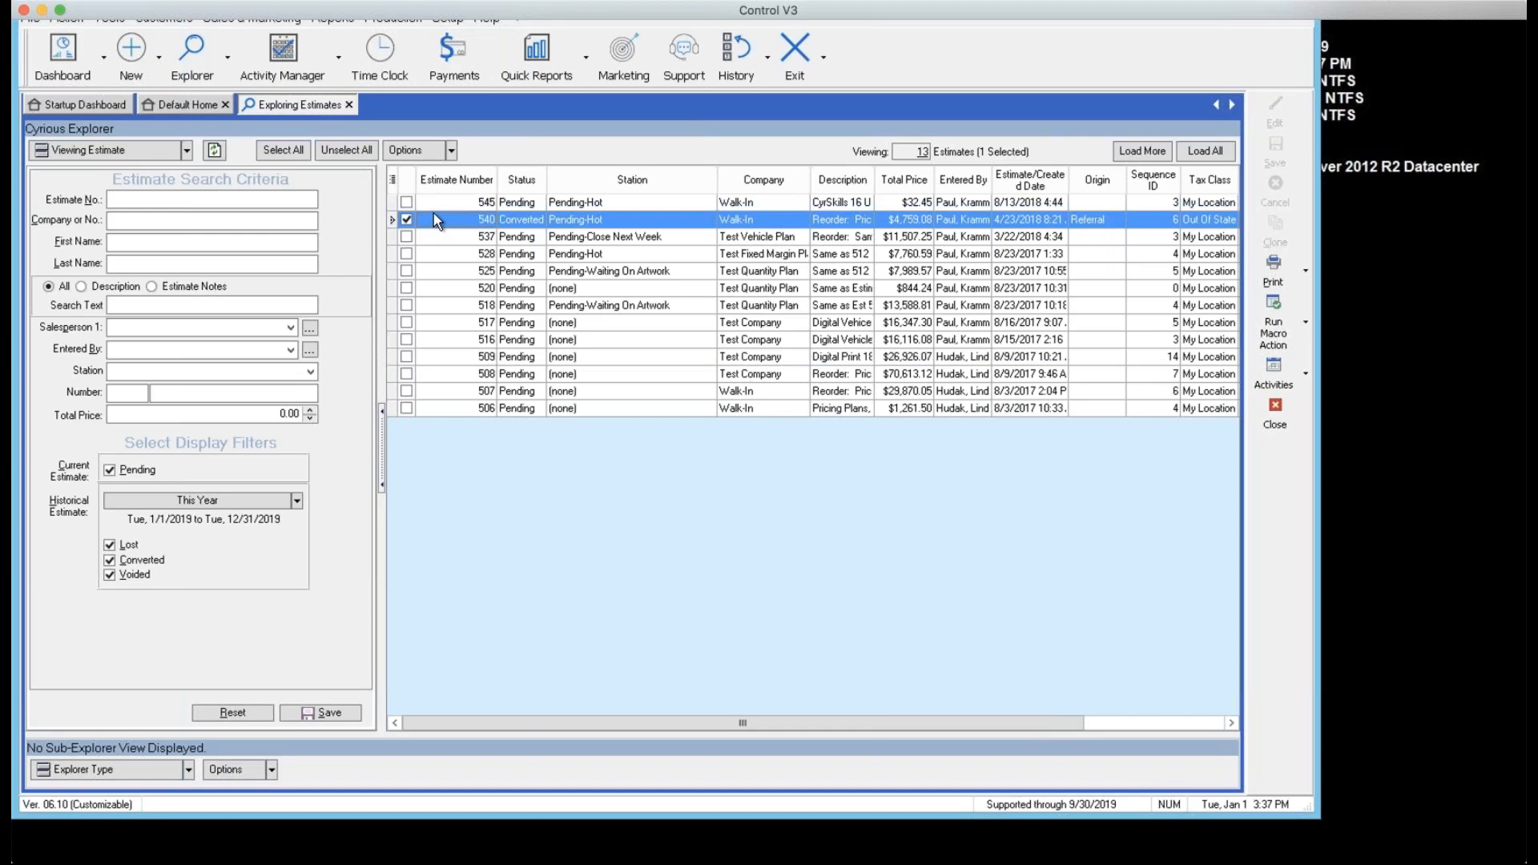
{"action": "double_click", "coordinate": [434, 213]}
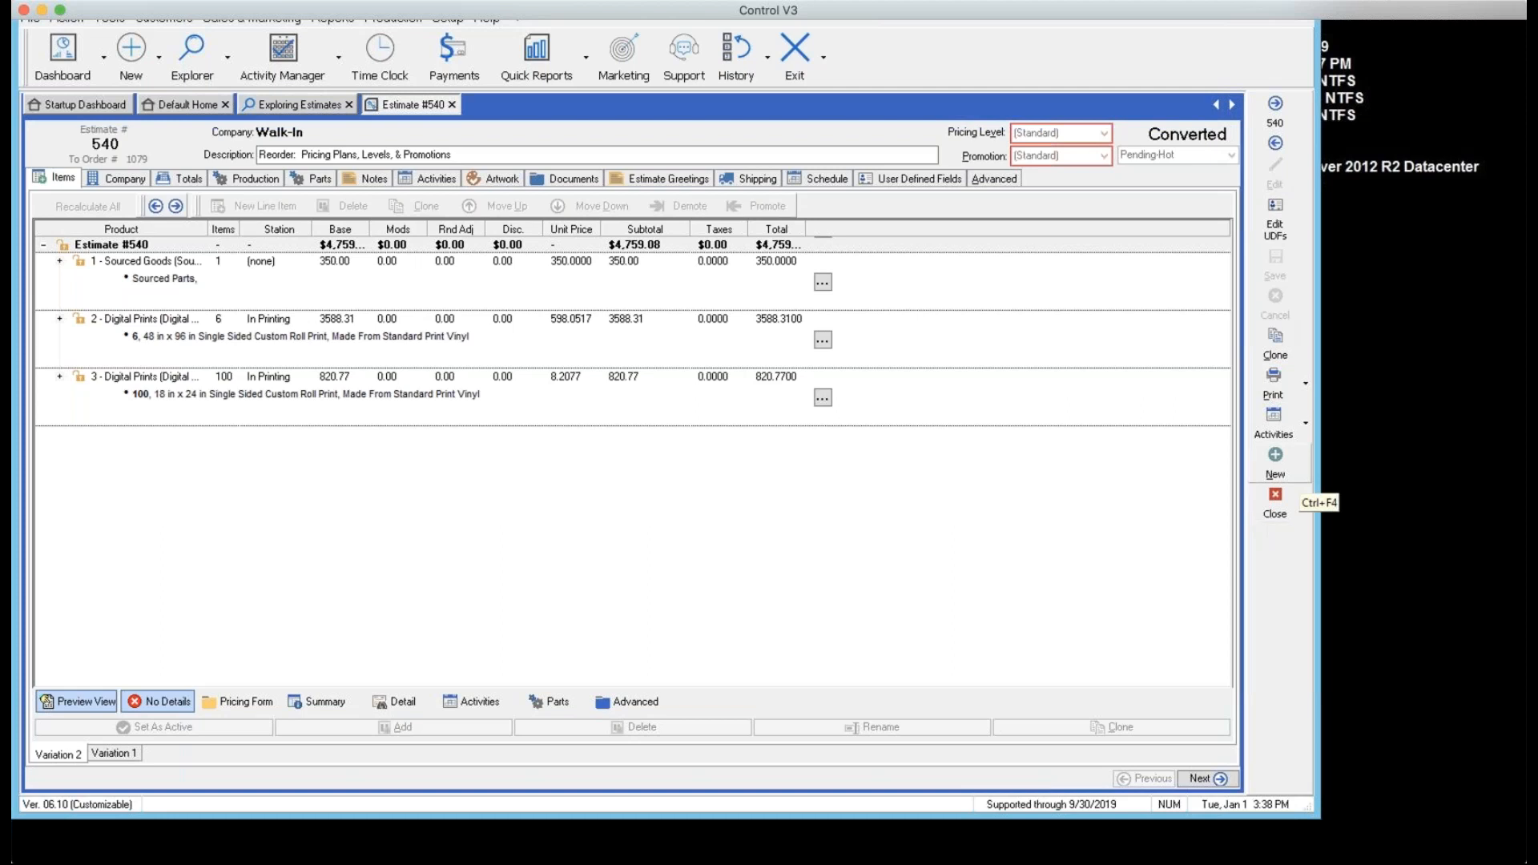
{"action": "left_click", "coordinate": [1510, 39]}
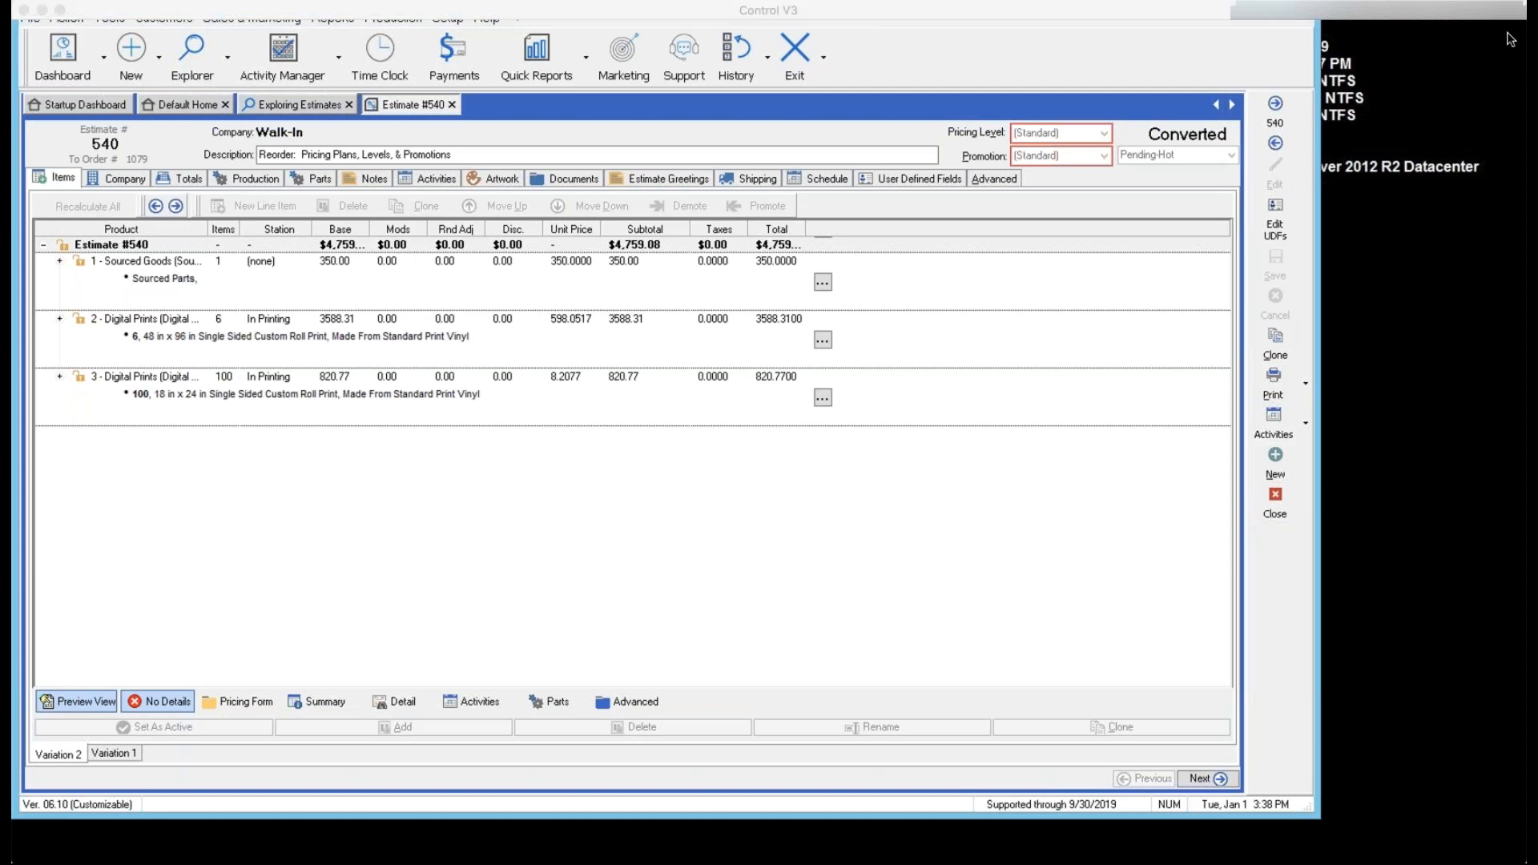